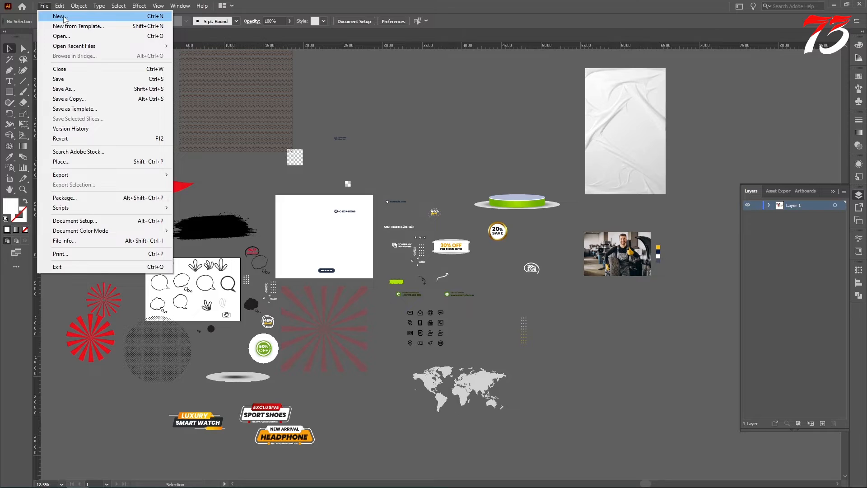
- Create a new document and draw a 50 × 50 px square on its artboard
{"action": "left_click", "coordinate": [65, 19]}
{"action": "left_click", "coordinate": [619, 389]}
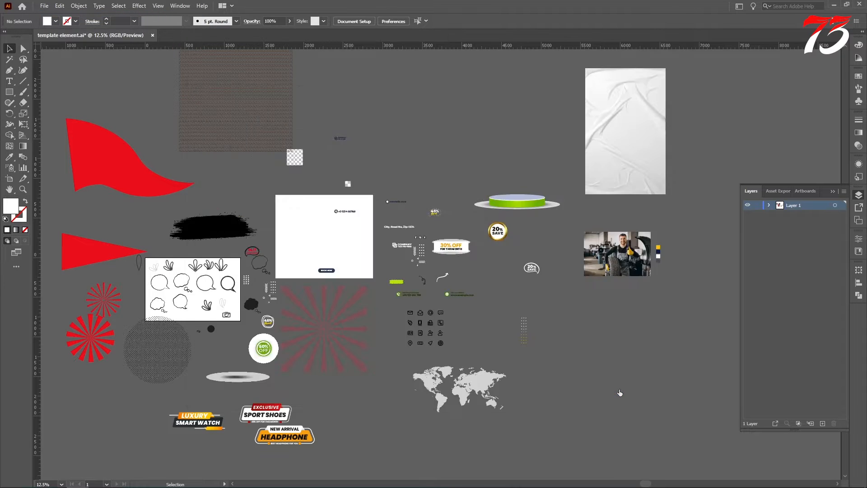
{"action": "key", "text": "m"}
{"action": "left_click", "coordinate": [322, 127]}
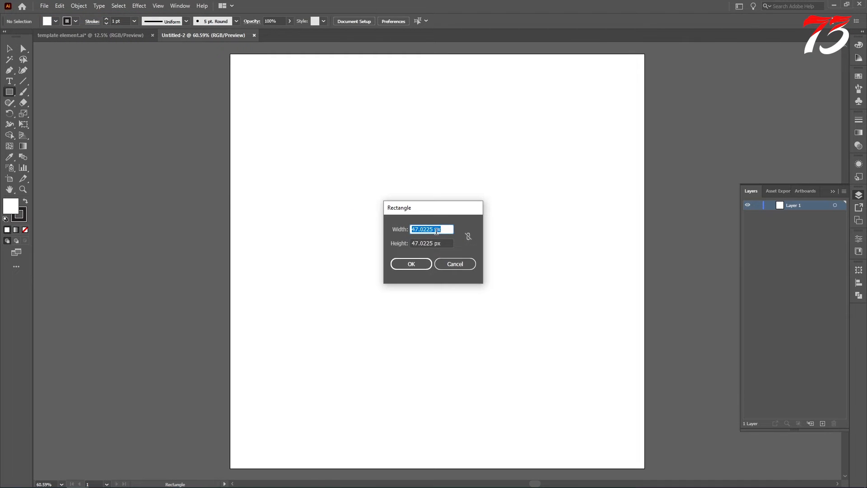
{"action": "type", "text": "50"}
{"action": "left_click", "coordinate": [432, 244]}
{"action": "key", "text": "shift+Home"}
{"action": "type", "text": "5"}
{"action": "left_click", "coordinate": [411, 264]}
- Fill the square with red and remove its stroke
{"action": "left_click", "coordinate": [58, 21]}
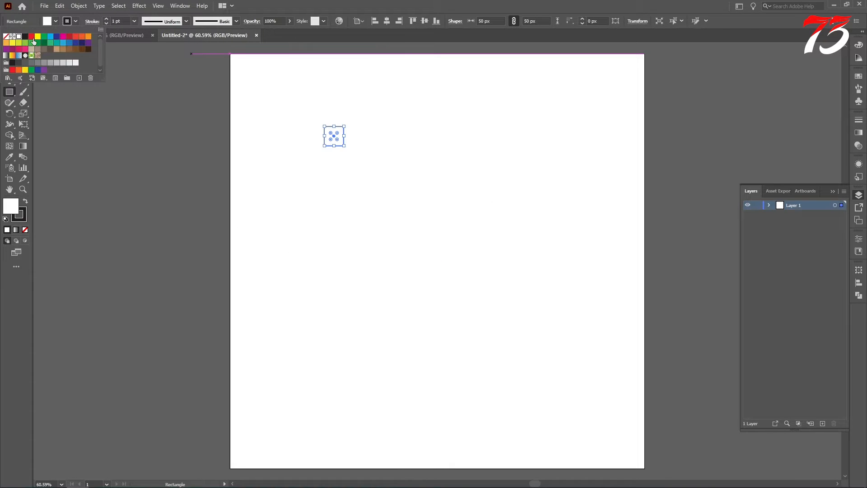
{"action": "left_click", "coordinate": [31, 36]}
{"action": "left_click", "coordinate": [75, 20]}
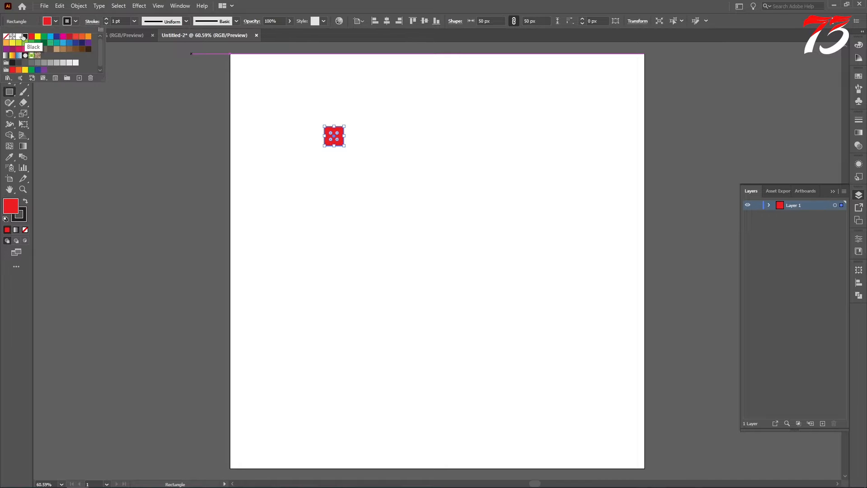
{"action": "left_click", "coordinate": [6, 36]}
- Align the red square to the artboard's top-left corner and deselect it
{"action": "left_click", "coordinate": [373, 21]}
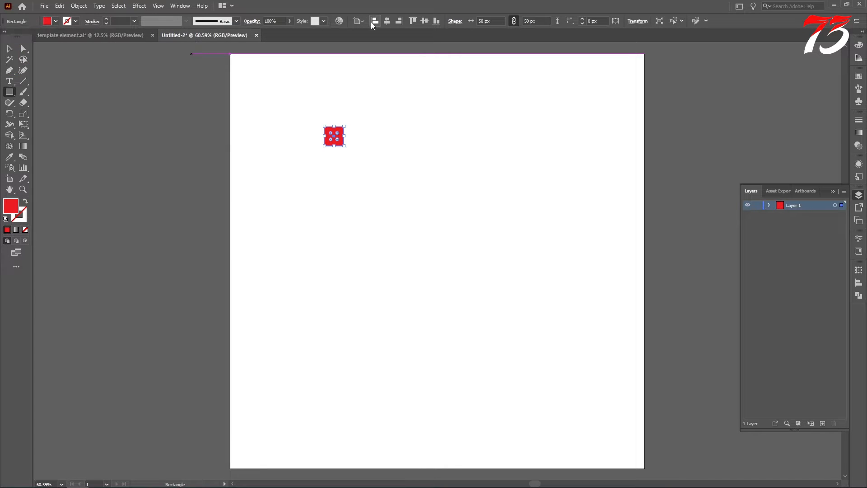
{"action": "left_click", "coordinate": [411, 21]}
{"action": "scroll", "coordinate": [352, 49], "scroll_direction": "up", "scroll_amount": 1}
{"action": "left_click", "coordinate": [7, 50]}
{"action": "left_click", "coordinate": [102, 96]}
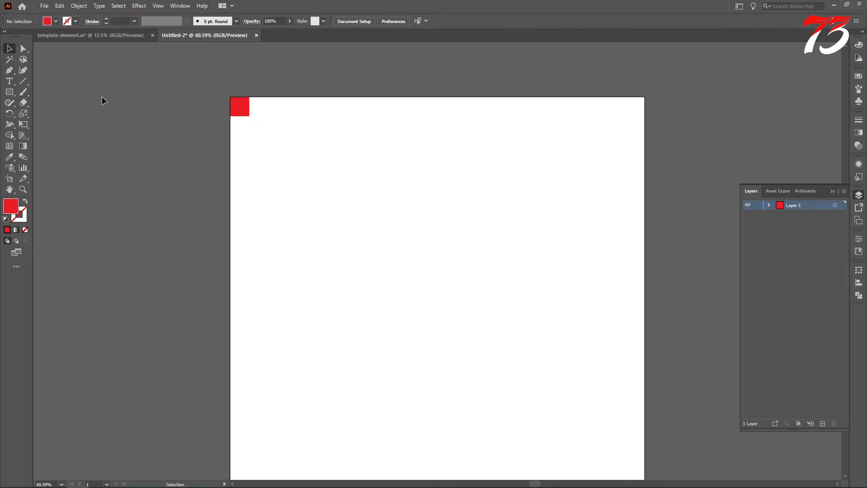
- Duplicate the red square and align the copy to the artboard's bottom-right corner
{"action": "scroll", "coordinate": [191, 110], "scroll_direction": "down", "scroll_amount": 1}
{"action": "left_click_drag", "start_coordinate": [230, 113], "coordinate": [304, 195], "text": "alt"}
{"action": "left_click", "coordinate": [436, 21]}
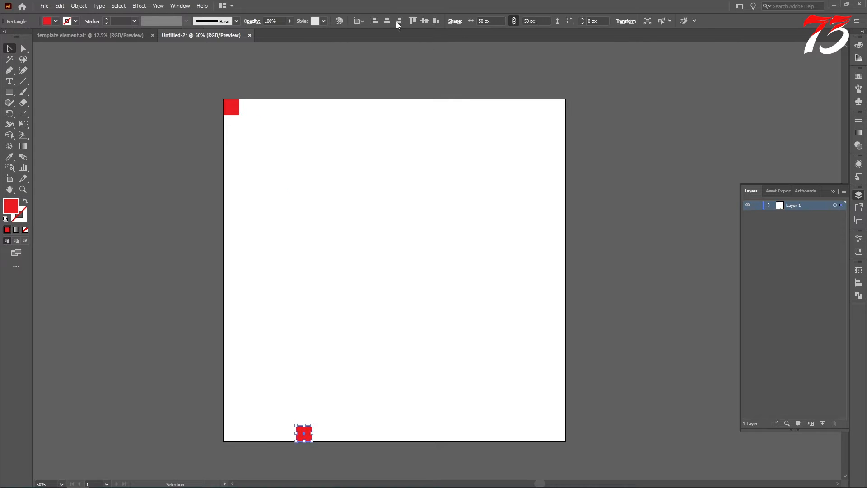
{"action": "left_click", "coordinate": [398, 20]}
- Show the rulers and place guides along the inner edges of the top-left square
{"action": "scroll", "coordinate": [256, 176], "scroll_direction": "up", "scroll_amount": 1}
{"action": "scroll", "coordinate": [230, 160], "scroll_direction": "up", "scroll_amount": 3}
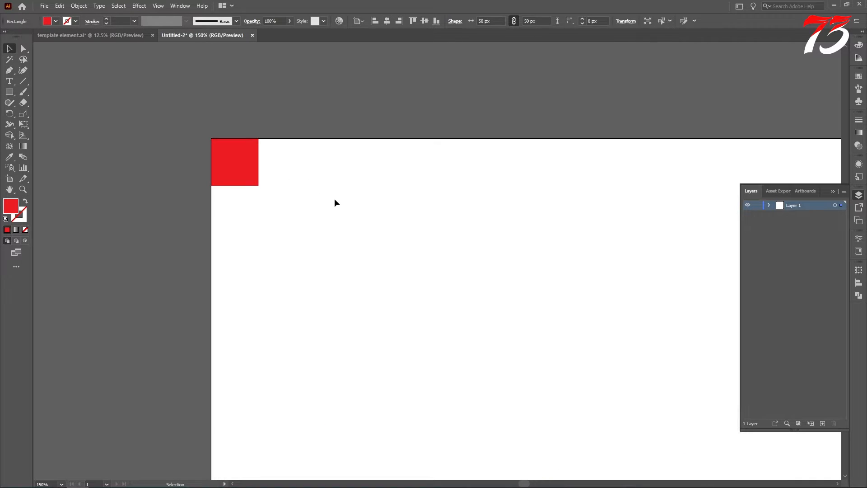
{"action": "left_click", "coordinate": [335, 200]}
{"action": "scroll", "coordinate": [250, 176], "scroll_direction": "up", "scroll_amount": 2}
{"action": "key", "text": "ctrl+r"}
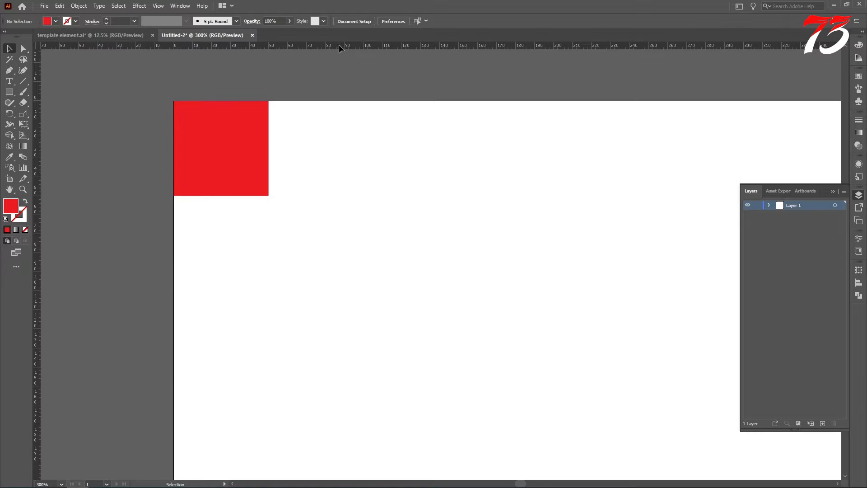
{"action": "left_click_drag", "start_coordinate": [339, 44], "coordinate": [300, 195], "text": "alt"}
{"action": "scroll", "coordinate": [300, 195], "scroll_direction": "down", "scroll_amount": 7}
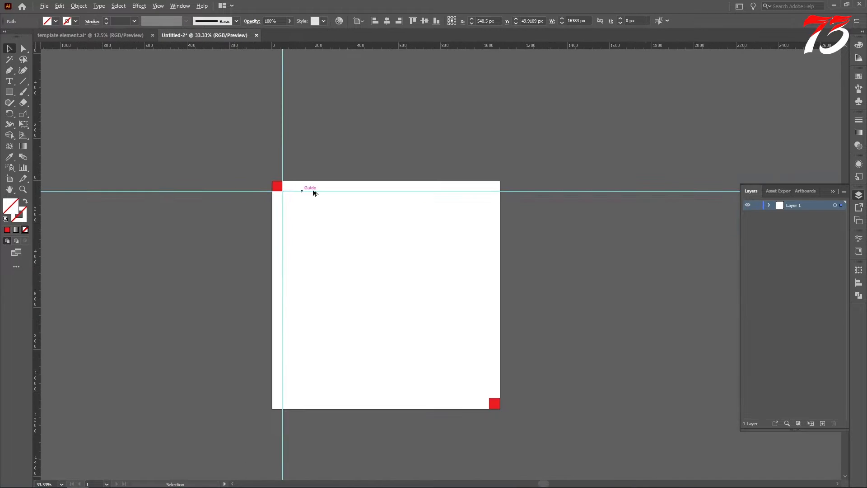
- Place a vertical and a horizontal guide along the inner edges of the bottom-right square
{"action": "scroll", "coordinate": [491, 262], "scroll_direction": "down", "scroll_amount": 2}
{"action": "scroll", "coordinate": [475, 298], "scroll_direction": "up", "scroll_amount": 4}
{"action": "scroll", "coordinate": [468, 216], "scroll_direction": "up", "scroll_amount": 4}
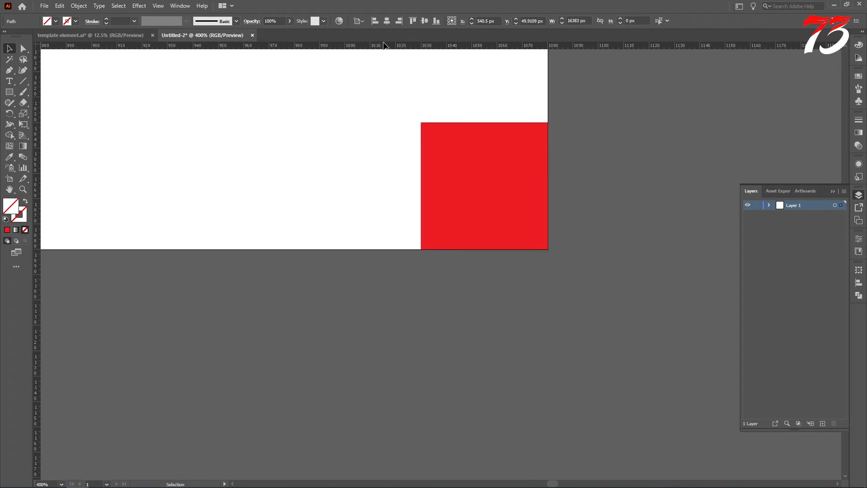
{"action": "left_click_drag", "start_coordinate": [362, 45], "coordinate": [422, 185], "text": "alt"}
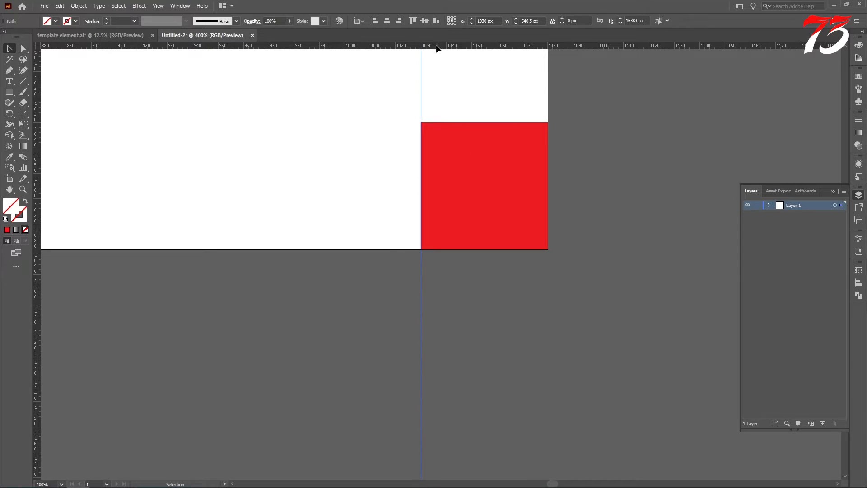
{"action": "left_click_drag", "start_coordinate": [439, 47], "coordinate": [443, 123]}
- Delete both red corner squares, keeping the four margin guides
{"action": "left_click", "coordinate": [448, 161]}
{"action": "key", "text": "Delete"}
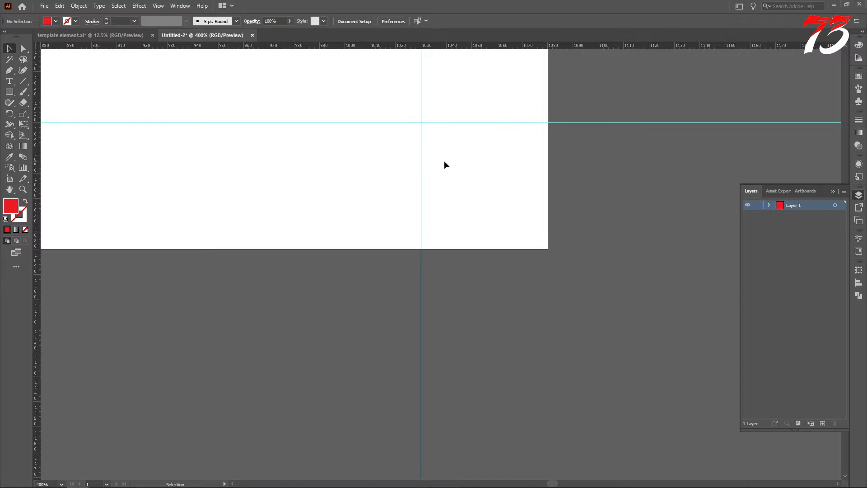
{"action": "scroll", "coordinate": [490, 223], "scroll_direction": "down", "scroll_amount": 6}
{"action": "scroll", "coordinate": [284, 223], "scroll_direction": "up", "scroll_amount": 4}
{"action": "scroll", "coordinate": [167, 125], "scroll_direction": "up", "scroll_amount": 3}
{"action": "left_click", "coordinate": [167, 125]}
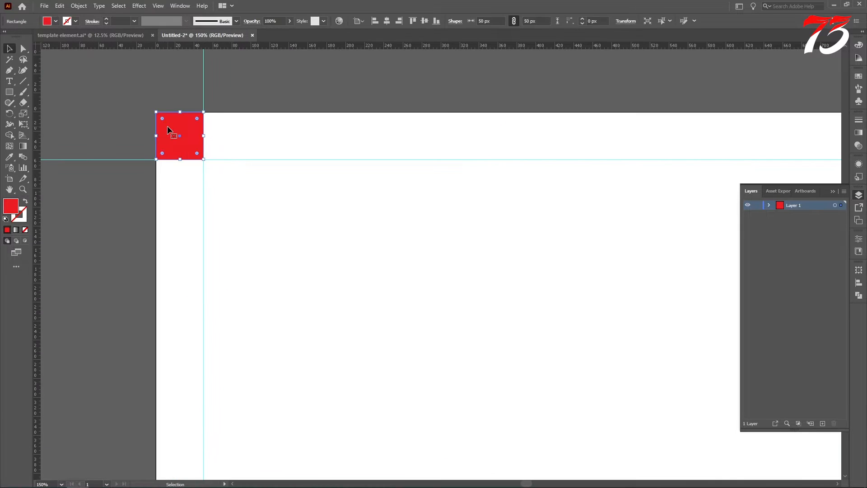
{"action": "key", "text": "Delete"}
{"action": "scroll", "coordinate": [201, 137], "scroll_direction": "down", "scroll_amount": 5}
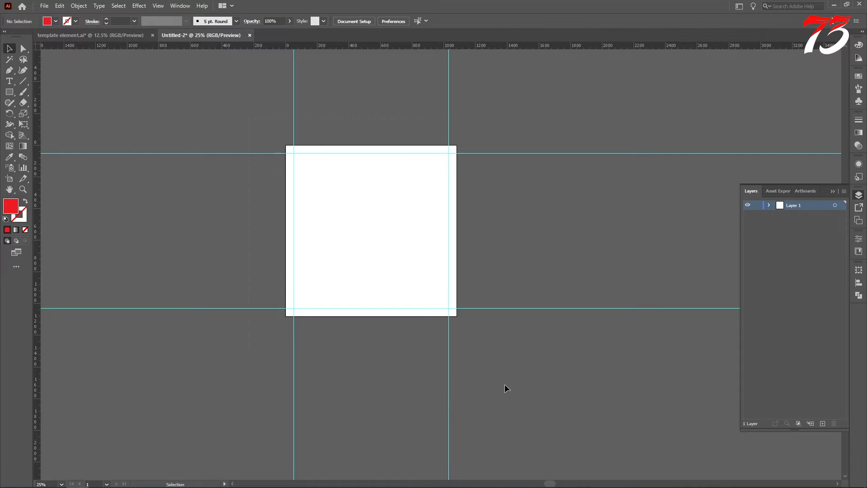
- Lock the four guides, then lock Layer 1 and add a new layer above it
{"action": "left_click_drag", "start_coordinate": [506, 384], "coordinate": [525, 378]}
{"action": "key", "text": "ctrl+2"}
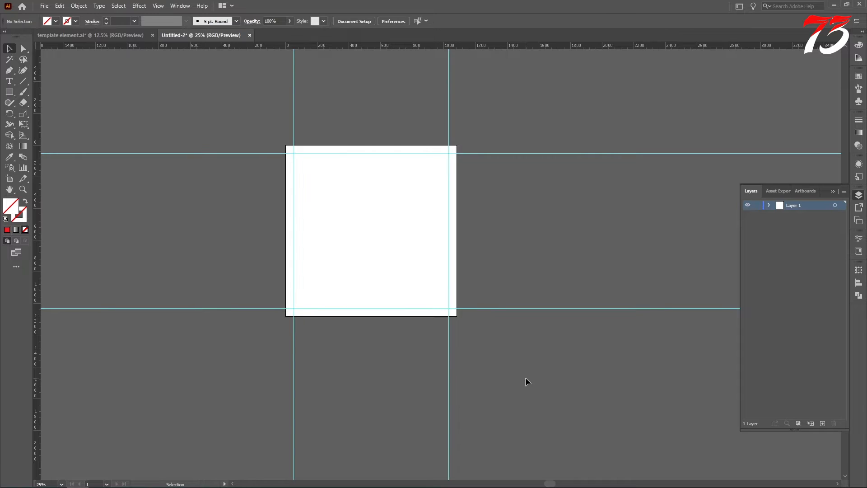
{"action": "left_click", "coordinate": [823, 424]}
- Copy the mechanic photo and the colour swatches from template element.ai into the new document, placing the swatches beside the artboard
{"action": "scroll", "coordinate": [406, 234], "scroll_direction": "up", "scroll_amount": 2}
{"action": "left_click", "coordinate": [64, 35]}
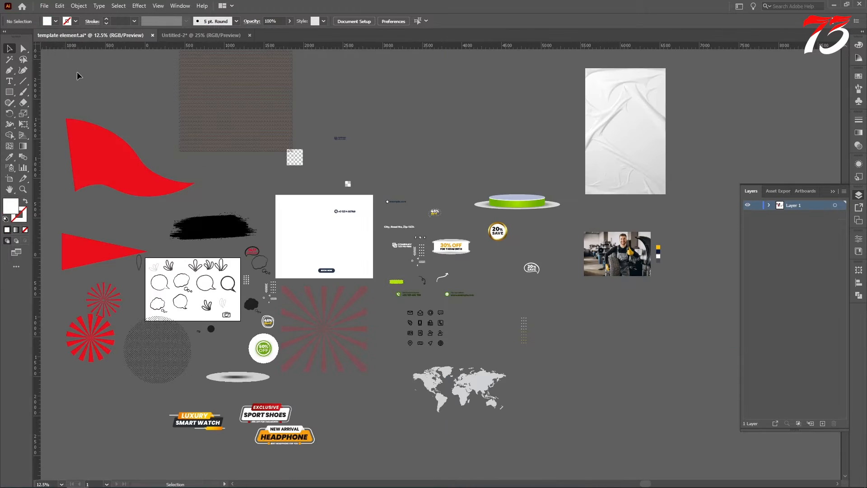
{"action": "scroll", "coordinate": [424, 267], "scroll_direction": "up", "scroll_amount": 5}
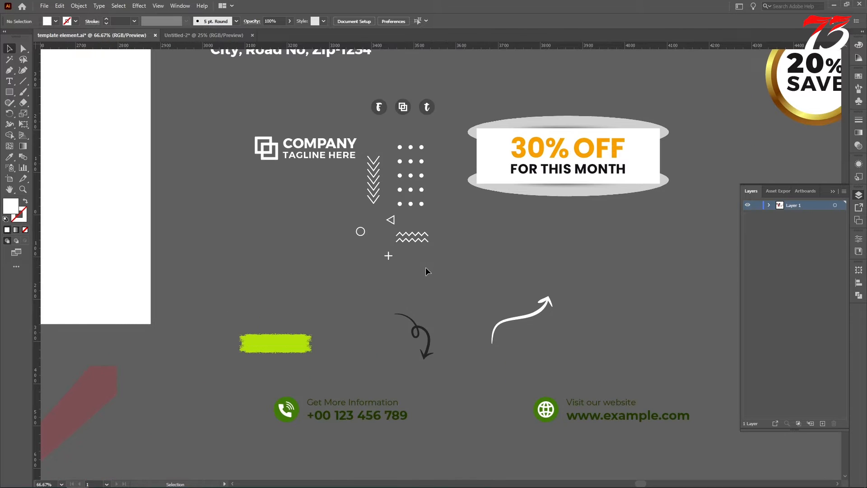
{"action": "scroll", "coordinate": [398, 252], "scroll_direction": "down", "scroll_amount": 4}
{"action": "left_click_drag", "start_coordinate": [623, 255], "coordinate": [590, 297]}
{"action": "scroll", "coordinate": [532, 202], "scroll_direction": "down", "scroll_amount": 1}
{"action": "left_click", "coordinate": [570, 274]}
{"action": "left_click_drag", "start_coordinate": [614, 211], "coordinate": [250, 263]}
{"action": "left_click_drag", "start_coordinate": [251, 219], "coordinate": [251, 252]}
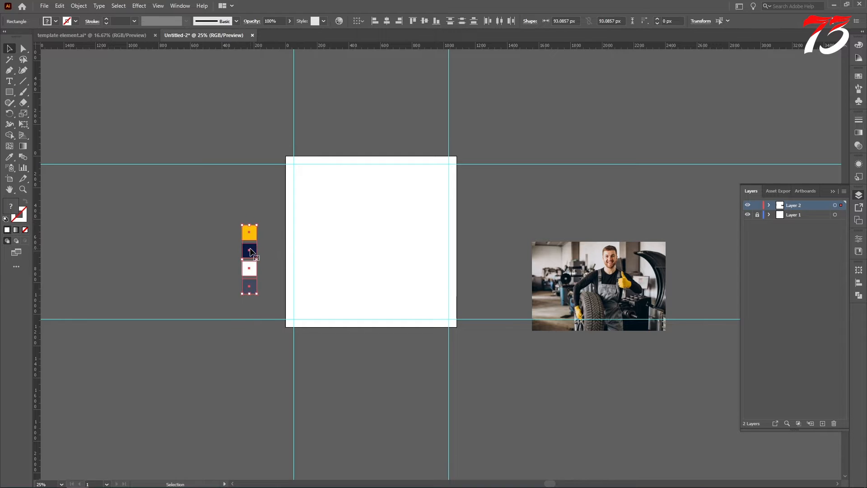
- Draw a rectangle about 1243 × 410 px across the upper artboard and fill it with the yellow swatch colour
{"action": "scroll", "coordinate": [297, 262], "scroll_direction": "down", "scroll_amount": 1}
{"action": "left_click", "coordinate": [525, 169]}
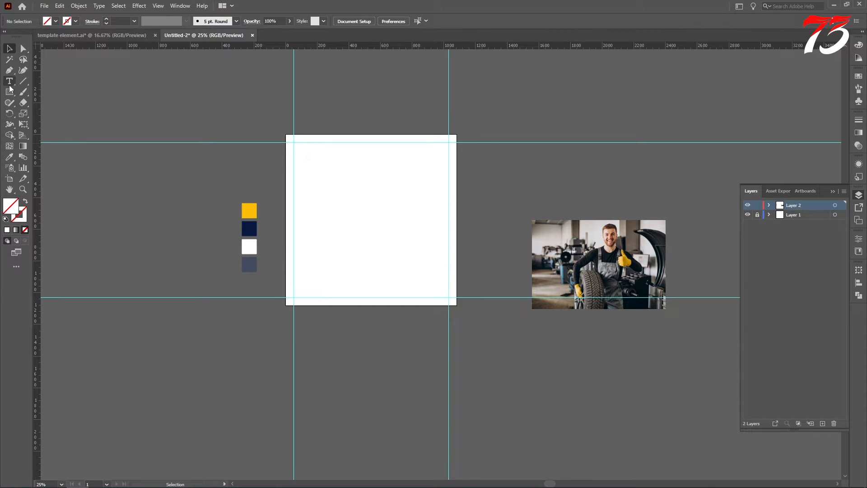
{"action": "key", "text": "m"}
{"action": "left_click_drag", "start_coordinate": [275, 155], "coordinate": [472, 220]}
{"action": "left_click", "coordinate": [9, 157]}
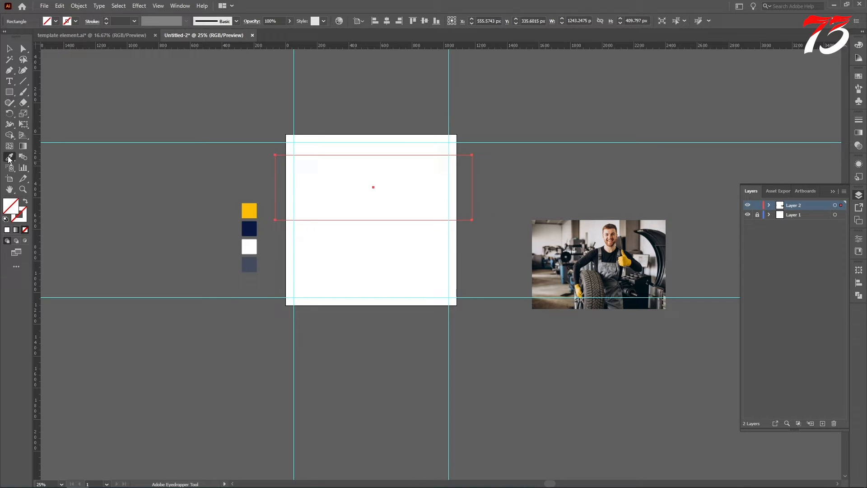
{"action": "left_click", "coordinate": [249, 208]}
- Align the yellow rectangle to the artboard's left edge and fine-tune its vertical position
{"action": "key", "text": "v"}
{"action": "left_click", "coordinate": [375, 21]}
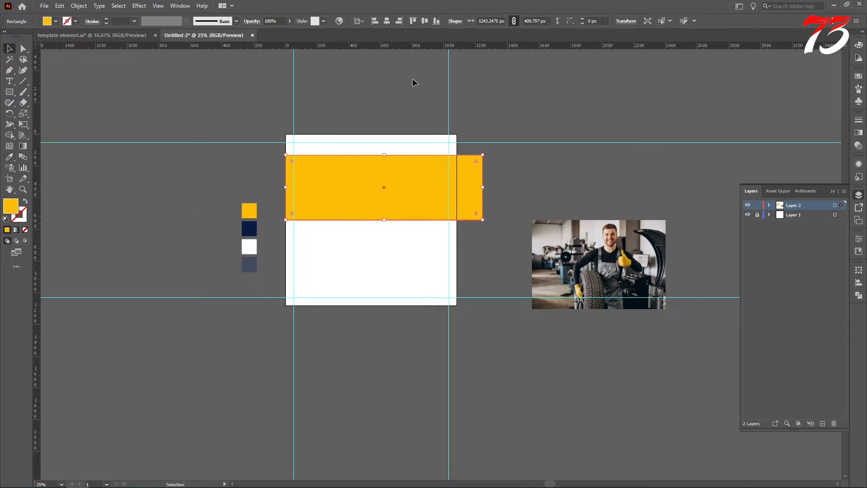
{"action": "scroll", "coordinate": [314, 176], "scroll_direction": "up", "scroll_amount": 2}
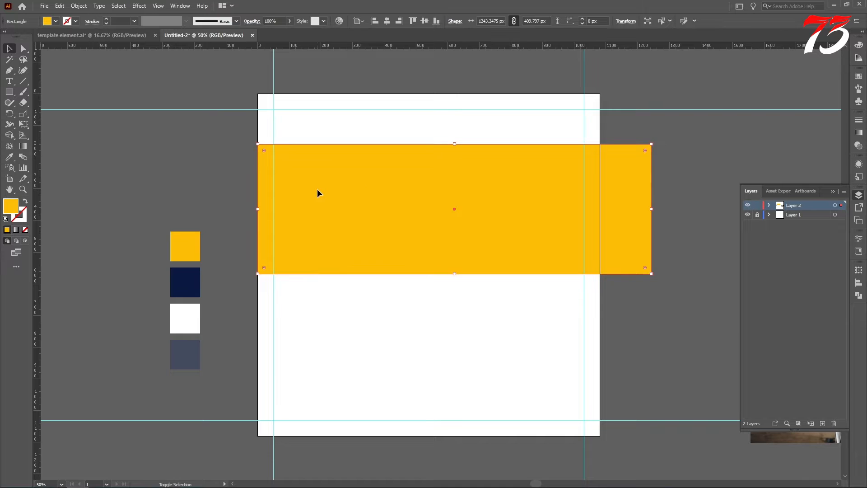
{"action": "left_click_drag", "start_coordinate": [312, 192], "coordinate": [311, 189]}
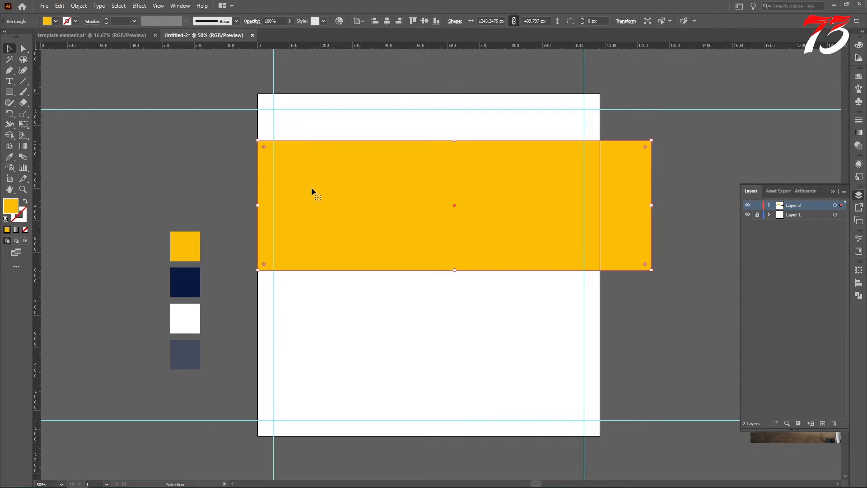
{"action": "key", "text": "Down"}
{"action": "key", "text": "Down"}
{"action": "key", "text": "Down"}
{"action": "key", "text": "Down"}
{"action": "key", "text": "Down"}
{"action": "key", "text": "Down"}
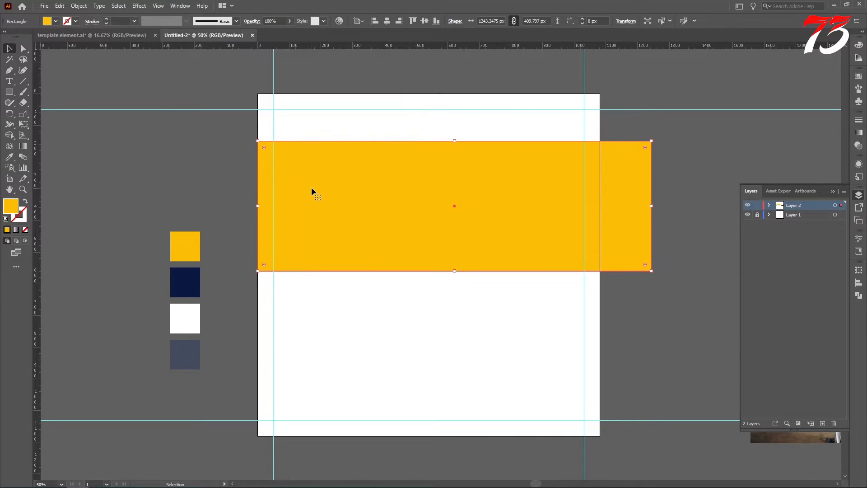
{"action": "key", "text": "Down"}
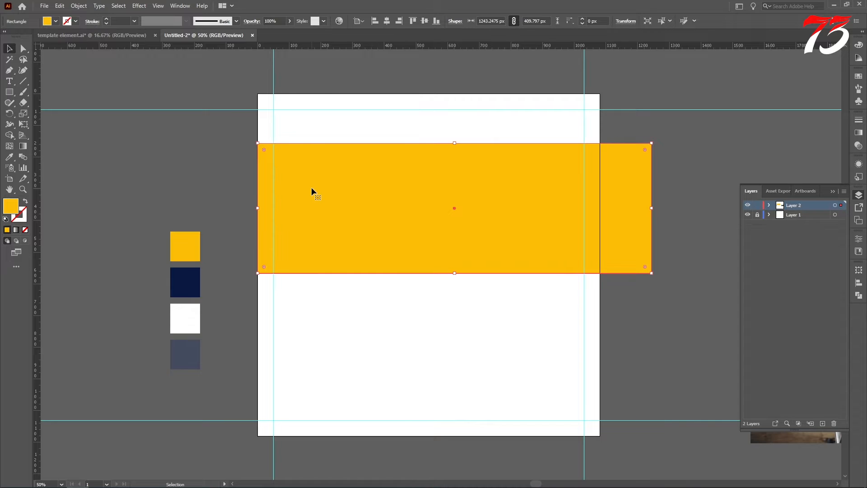
- Duplicate the yellow rectangle as a band of about 1080 × 168 px along the artboard's bottom edge, spanning its full width
{"action": "scroll", "coordinate": [274, 183], "scroll_direction": "down", "scroll_amount": 2}
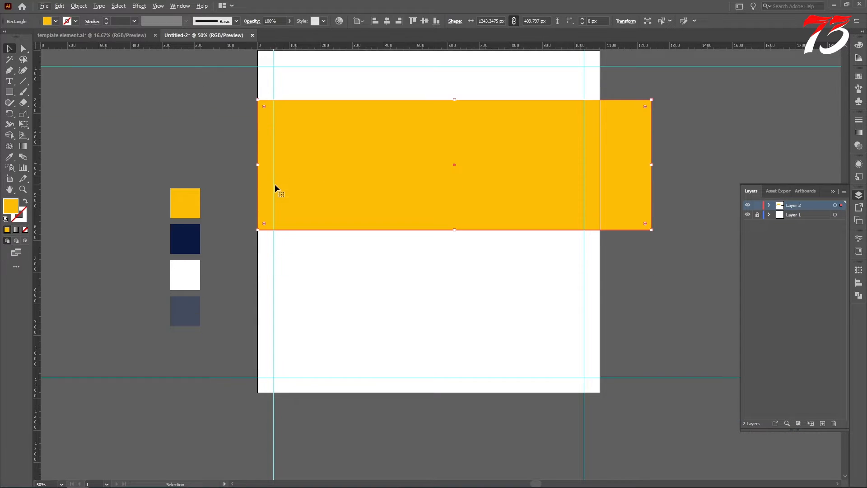
{"action": "scroll", "coordinate": [275, 183], "scroll_direction": "down", "scroll_amount": 2}
{"action": "scroll", "coordinate": [361, 185], "scroll_direction": "down", "scroll_amount": 1}
{"action": "left_click_drag", "start_coordinate": [379, 153], "coordinate": [422, 241]}
{"action": "scroll", "coordinate": [384, 271], "scroll_direction": "down", "scroll_amount": 2}
{"action": "left_click", "coordinate": [374, 21]}
{"action": "left_click_drag", "start_coordinate": [556, 225], "coordinate": [520, 225]}
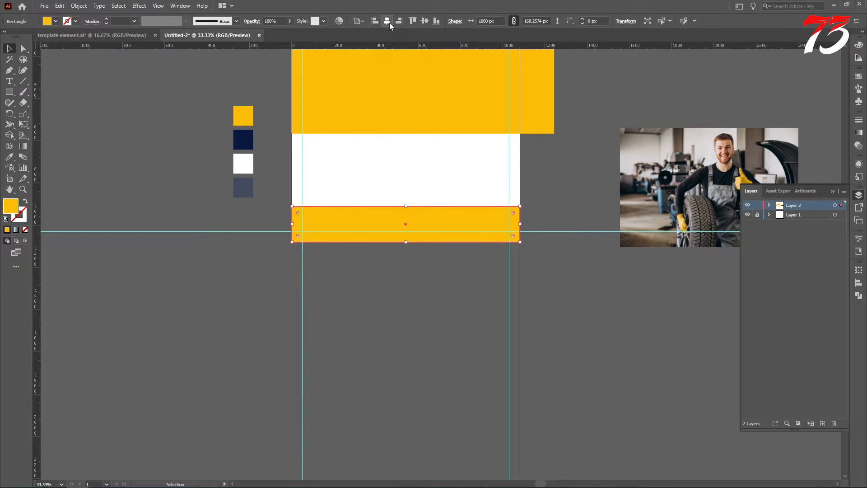
{"action": "scroll", "coordinate": [391, 248], "scroll_direction": "down", "scroll_amount": 2}
{"action": "left_click", "coordinate": [387, 302]}
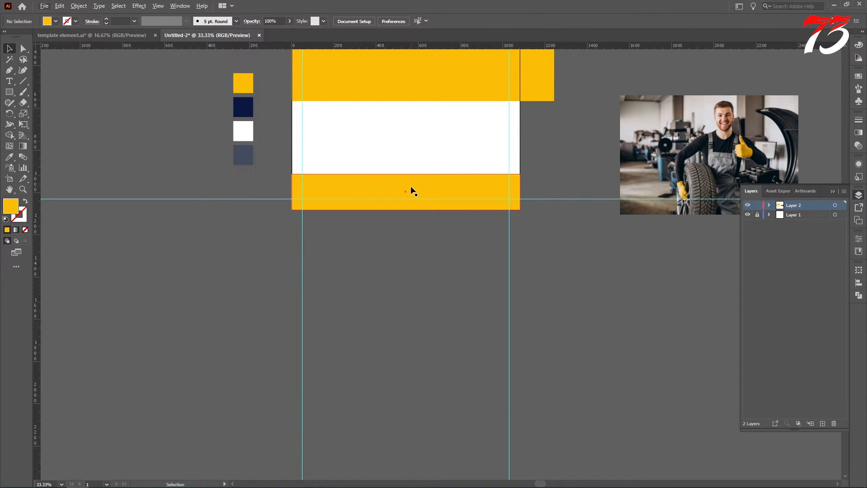
- Draw a vertical line about 800 px long across the bottom yellow band and centre it horizontally on the artboard
{"action": "left_click", "coordinate": [23, 81]}
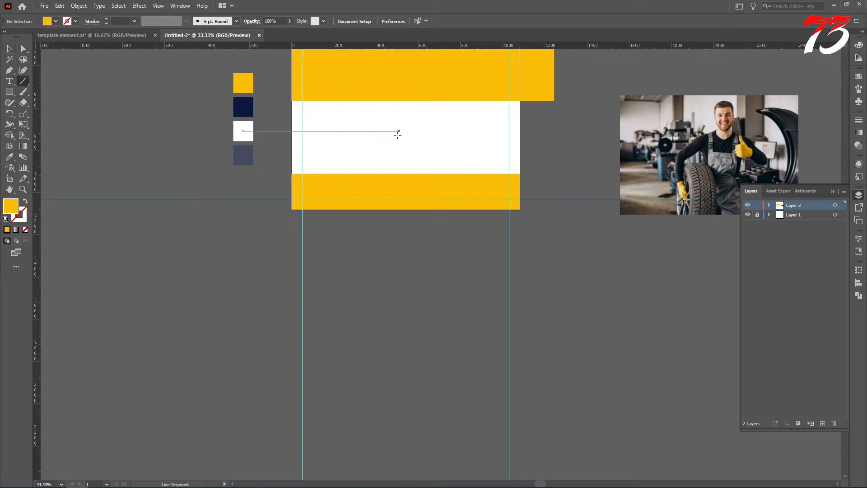
{"action": "left_click_drag", "start_coordinate": [398, 149], "coordinate": [399, 318]}
{"action": "left_click", "coordinate": [9, 48]}
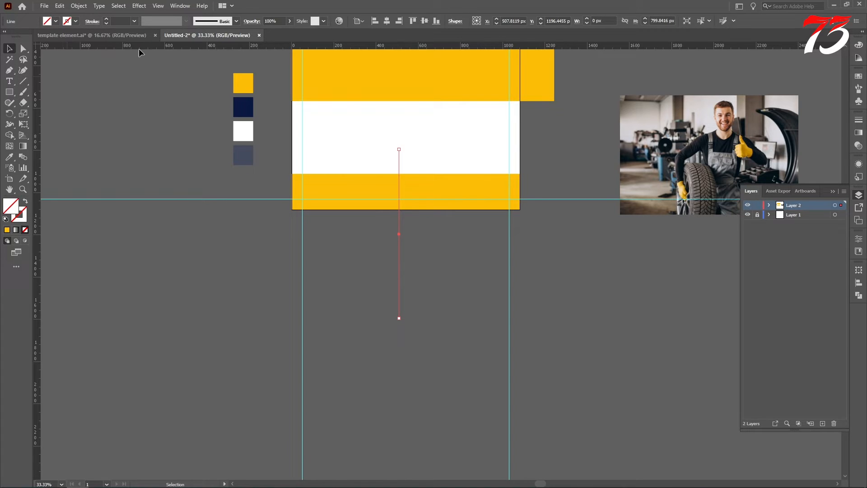
{"action": "left_click", "coordinate": [387, 20]}
- Tilt the line so its upper end leans right and nudge it left across the bottom band's middle
{"action": "scroll", "coordinate": [408, 145], "scroll_direction": "up", "scroll_amount": 2}
{"action": "left_click_drag", "start_coordinate": [400, 140], "coordinate": [425, 153]}
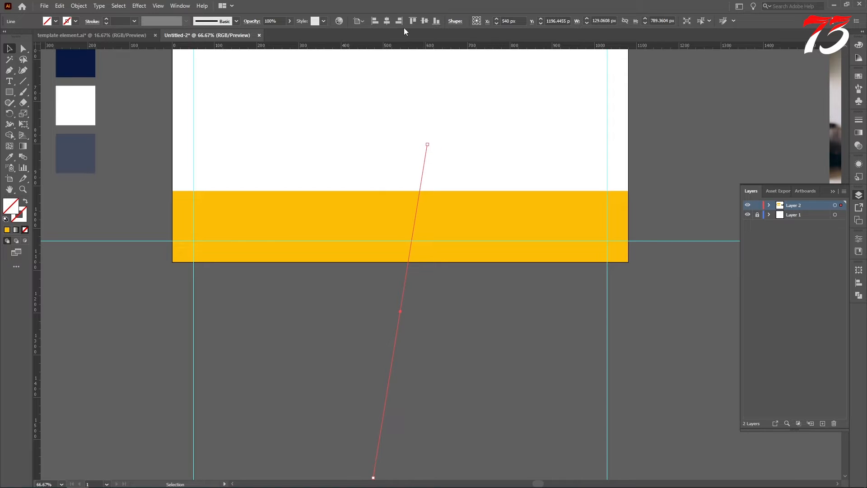
{"action": "scroll", "coordinate": [439, 187], "scroll_direction": "down", "scroll_amount": 2}
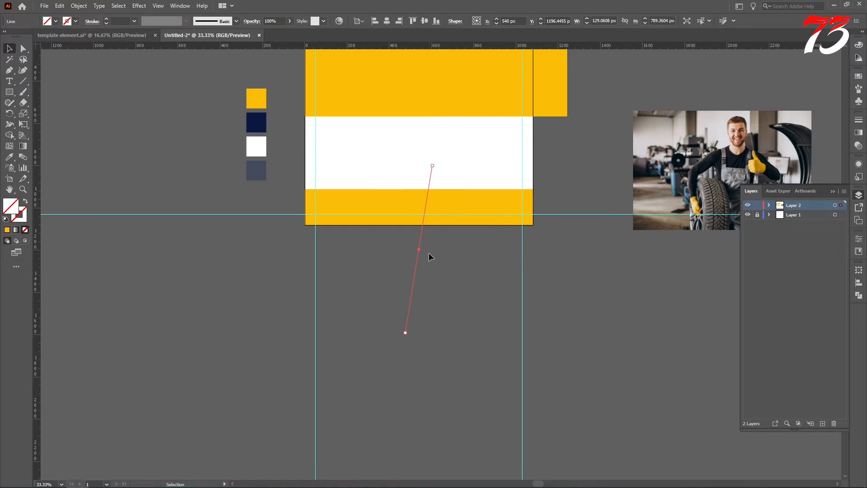
{"action": "key", "text": "Left"}
{"action": "key", "text": "Left"}
{"action": "key", "text": "Left"}
{"action": "key", "text": "Left"}
{"action": "key", "text": "Left"}
{"action": "key", "text": "Left"}
{"action": "key", "text": "Left"}
{"action": "key", "text": "Left"}
{"action": "key", "text": "Left"}
{"action": "key", "text": "Left"}
{"action": "key", "text": "Left"}
{"action": "key", "text": "Left"}
{"action": "key", "text": "Left"}
{"action": "key", "text": "Left"}
{"action": "key", "text": "Left"}
{"action": "key", "text": "Left"}
{"action": "key", "text": "Left"}
{"action": "left_click_drag", "start_coordinate": [429, 166], "coordinate": [434, 166]}
{"action": "key", "text": "Left"}
{"action": "key", "text": "Left"}
{"action": "key", "text": "Left"}
{"action": "key", "text": "Left"}
- Divide the bottom yellow band along the slanted line with the Pathfinder Divide operation
{"action": "left_click", "coordinate": [360, 189], "text": "shift"}
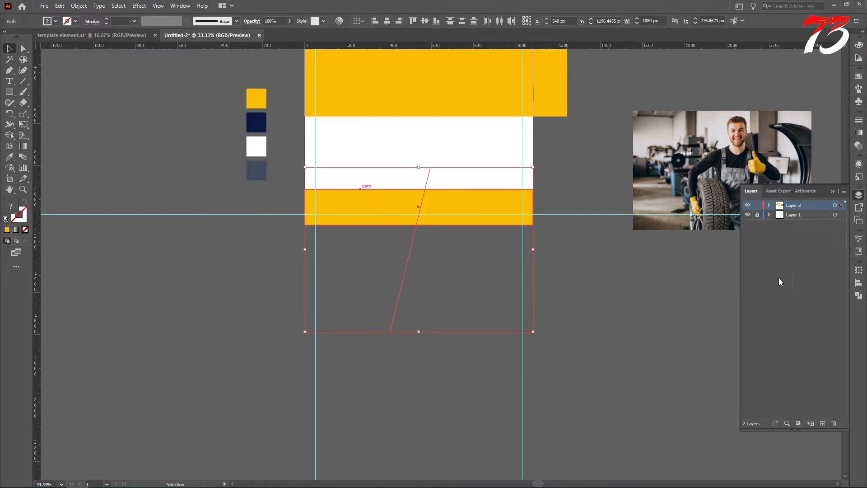
{"action": "left_click", "coordinate": [859, 295]}
{"action": "left_click", "coordinate": [752, 315]}
{"action": "left_click", "coordinate": [477, 286]}
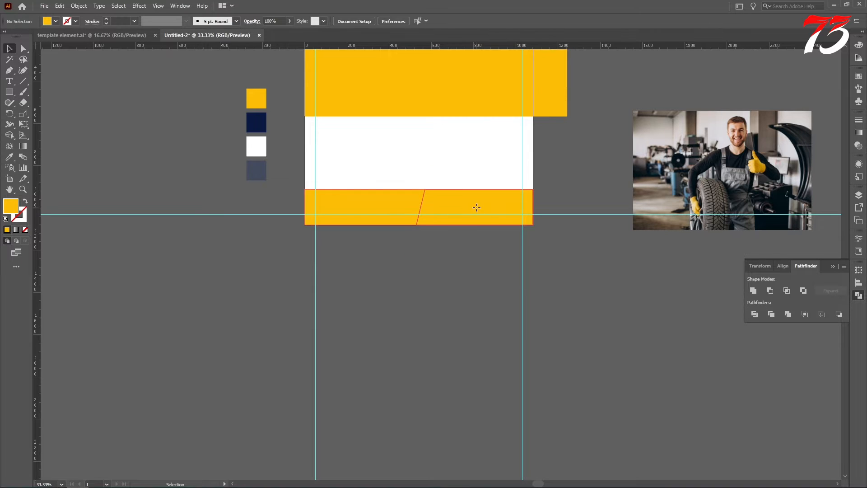
- Recolour the divided bottom band with the navy swatch colour using the Eyedropper
{"action": "left_click", "coordinate": [414, 207]}
{"action": "left_click", "coordinate": [9, 157]}
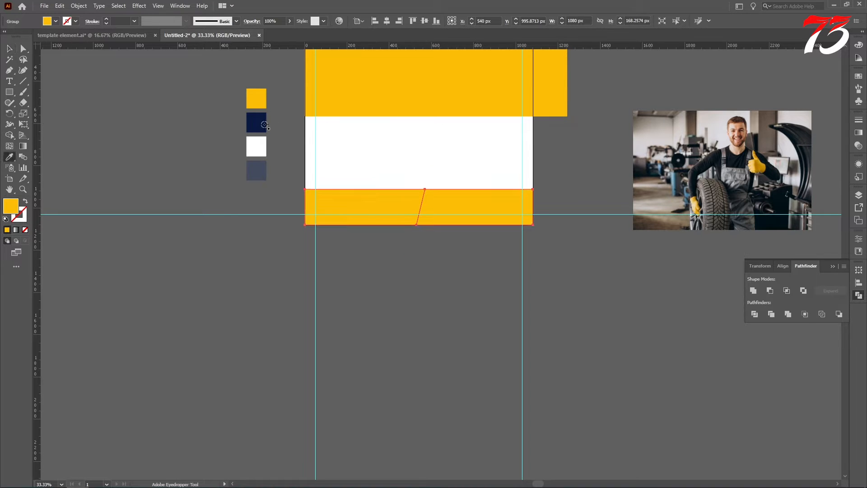
{"action": "left_click", "coordinate": [256, 122]}
{"action": "scroll", "coordinate": [100, 131], "scroll_direction": "up", "scroll_amount": 2}
{"action": "left_click", "coordinate": [9, 48]}
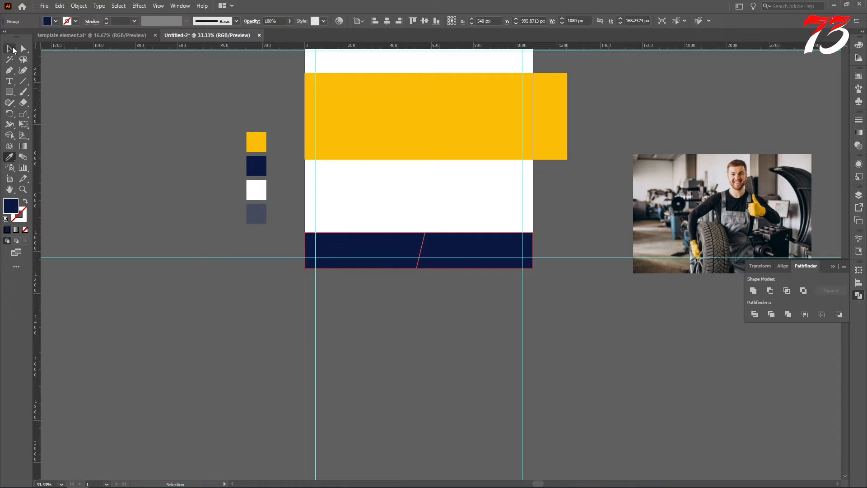
- Ungroup the two bottom band pieces and fill the right-hand piece with the yellow swatch colour
{"action": "scroll", "coordinate": [465, 236], "scroll_direction": "down", "scroll_amount": 2}
{"action": "right_click", "coordinate": [458, 213]}
{"action": "left_click", "coordinate": [483, 288]}
{"action": "left_click", "coordinate": [496, 209]}
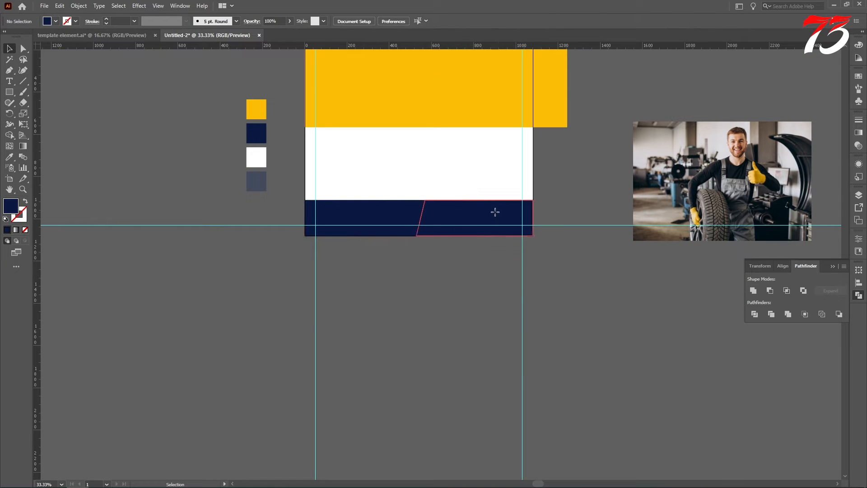
{"action": "left_click", "coordinate": [9, 156]}
{"action": "left_click", "coordinate": [264, 113]}
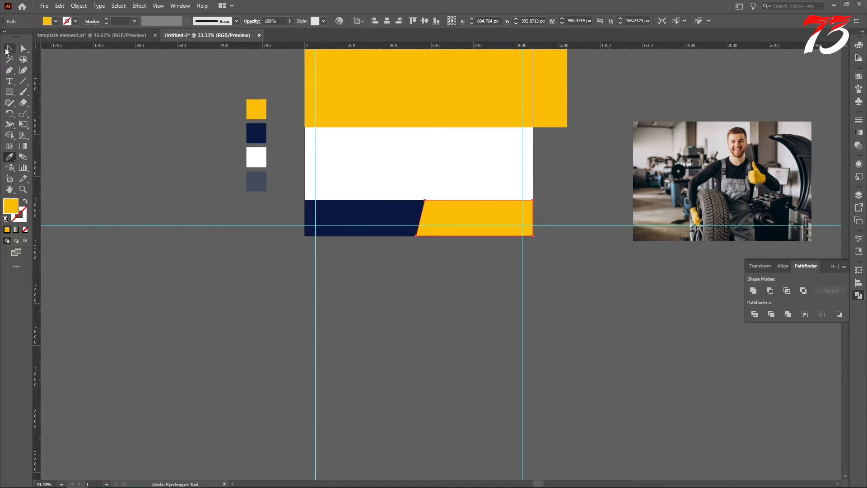
{"action": "left_click", "coordinate": [6, 49]}
{"action": "left_click_drag", "start_coordinate": [342, 171], "coordinate": [476, 189]}
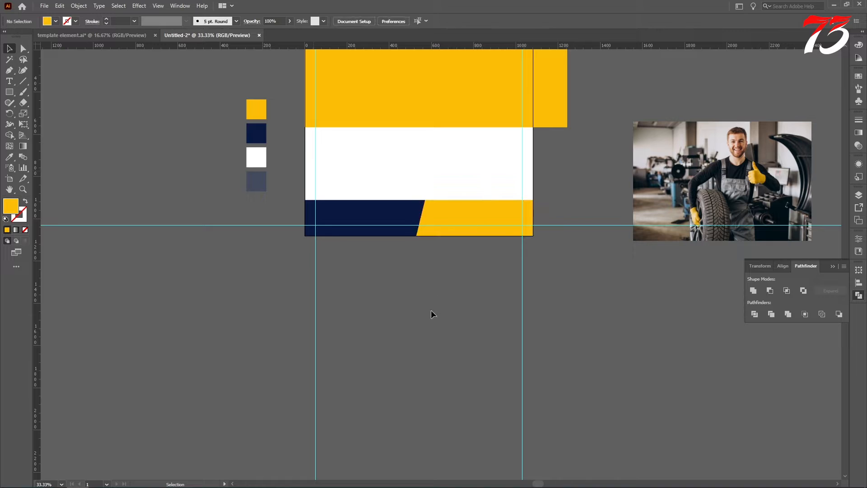
- Shorten the large upper yellow rectangle so its right side meets the artboard's right edge
{"action": "scroll", "coordinate": [434, 314], "scroll_direction": "up", "scroll_amount": 3}
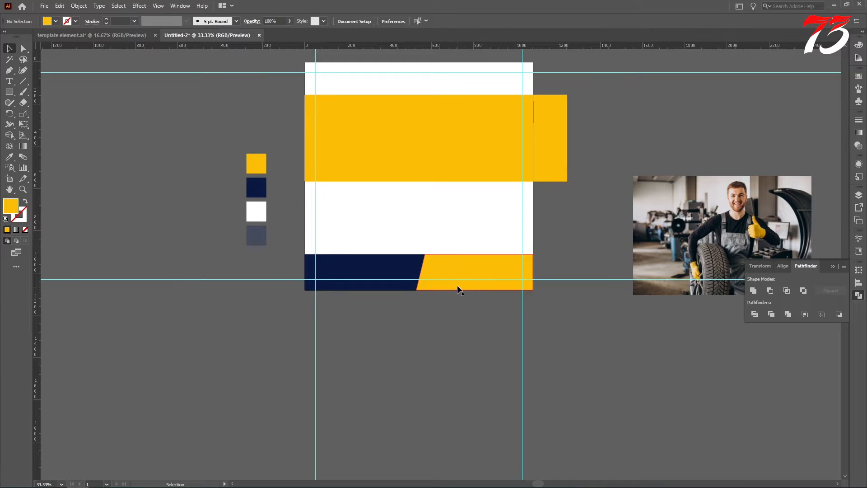
{"action": "scroll", "coordinate": [483, 255], "scroll_direction": "up", "scroll_amount": 1}
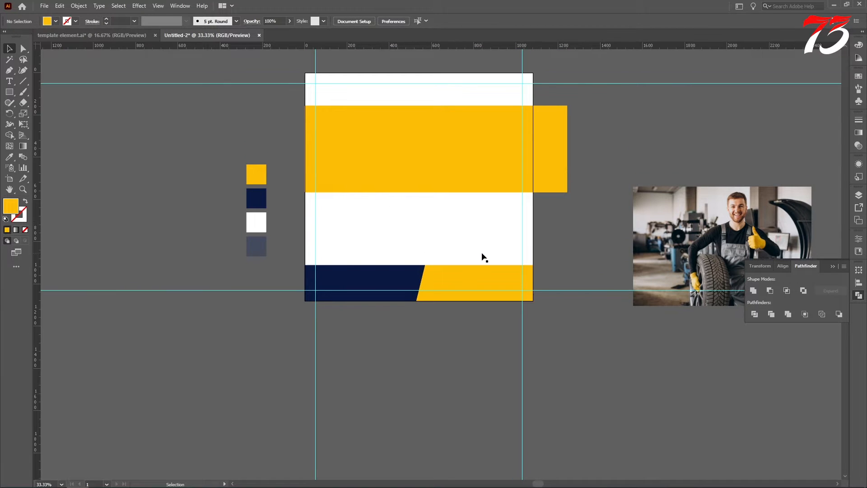
{"action": "scroll", "coordinate": [482, 254], "scroll_direction": "up", "scroll_amount": 3}
{"action": "left_click", "coordinate": [552, 180]}
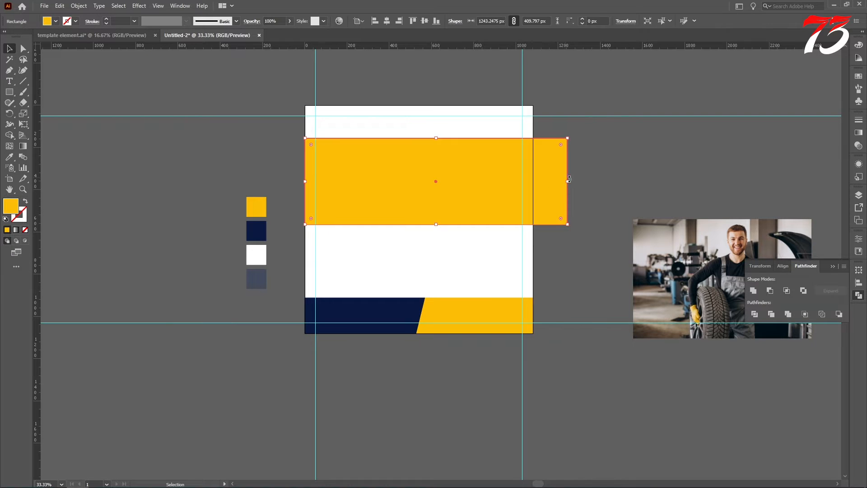
{"action": "left_click_drag", "start_coordinate": [566, 180], "coordinate": [533, 182]}
{"action": "left_click", "coordinate": [601, 195]}
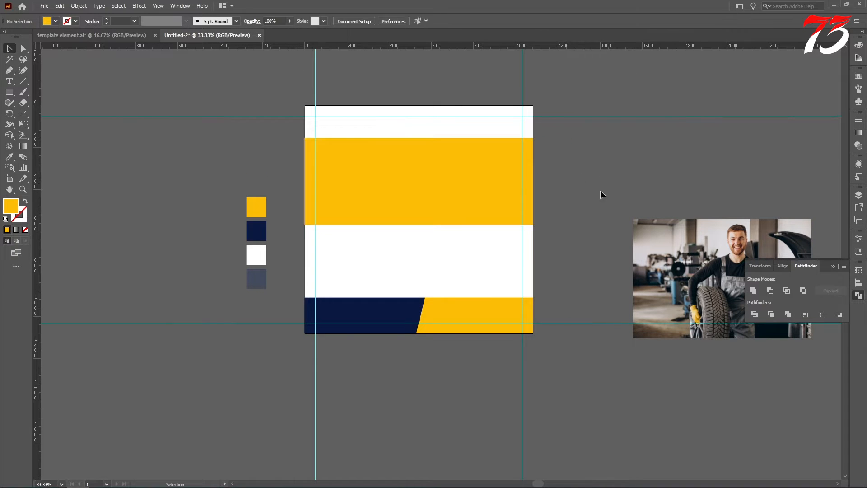
- Draw a hexagon about 785 × 680 px over the artboard's upper right corner, its base level with the yellow band's lower edge
{"action": "left_click_drag", "start_coordinate": [9, 92], "coordinate": [45, 124]}
{"action": "left_click_drag", "start_coordinate": [490, 174], "coordinate": [571, 228]}
{"action": "key", "text": "v"}
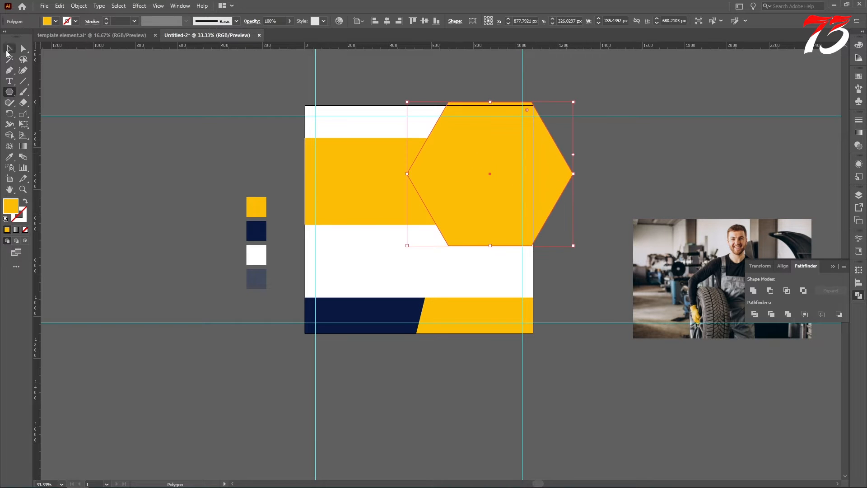
{"action": "scroll", "coordinate": [457, 243], "scroll_direction": "up", "scroll_amount": 1}
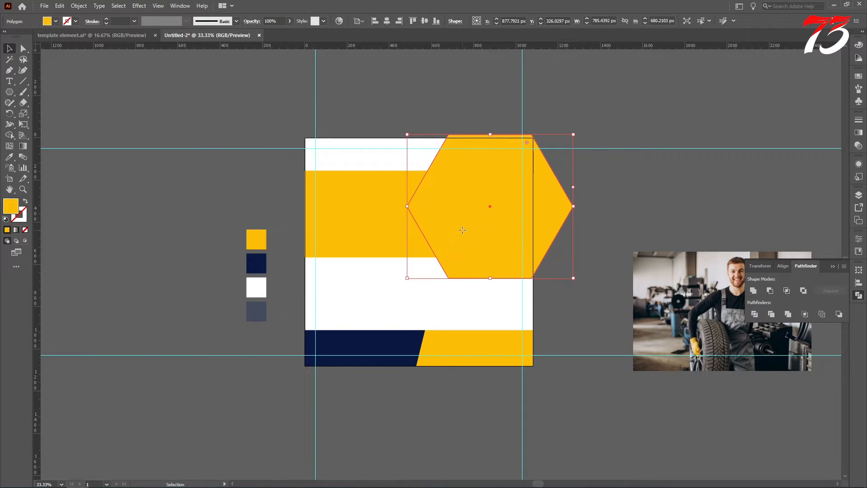
{"action": "left_click_drag", "start_coordinate": [463, 230], "coordinate": [468, 208]}
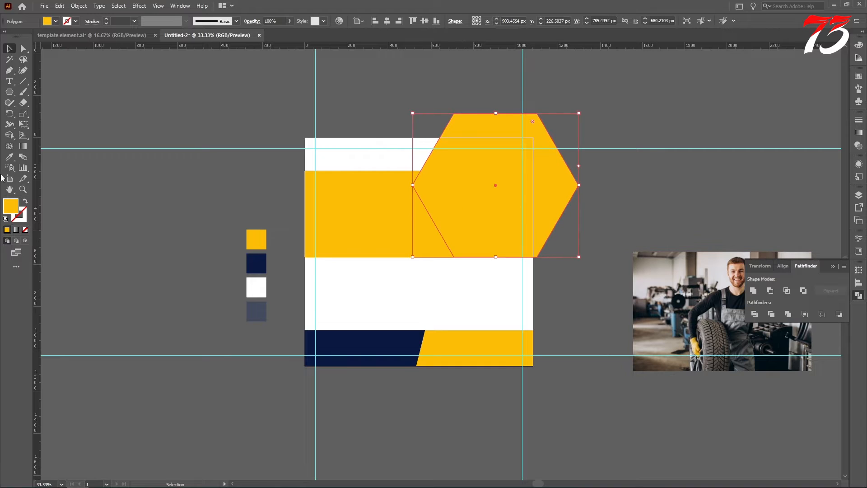
- Fill the hexagon with the navy swatch colour and shift it slightly right to about X 933 px
{"action": "left_click", "coordinate": [9, 156]}
{"action": "left_click", "coordinate": [256, 264]}
{"action": "left_click", "coordinate": [9, 48]}
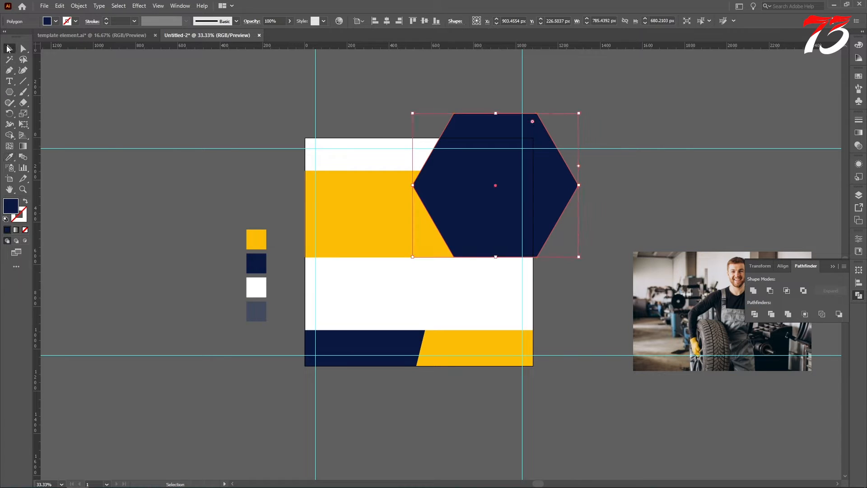
{"action": "left_click", "coordinate": [104, 143]}
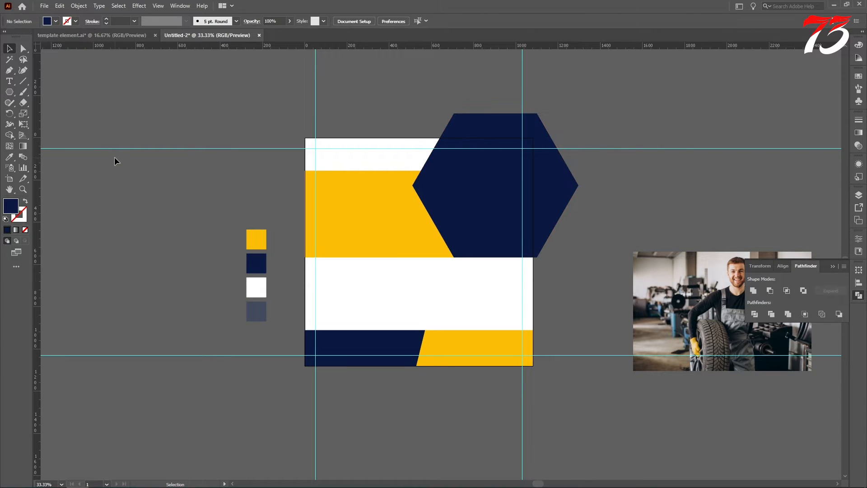
{"action": "left_click_drag", "start_coordinate": [465, 183], "coordinate": [483, 202]}
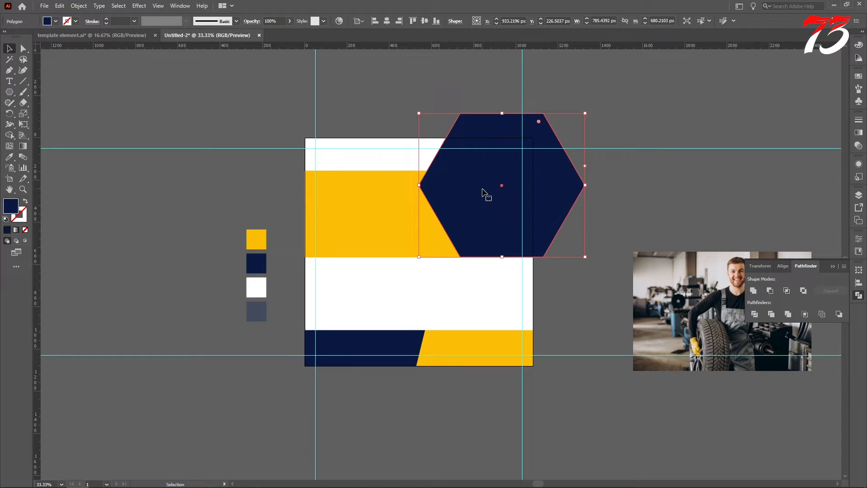
- Create an inner copy of the navy hexagon with Offset Path at -25 px and miter joins
{"action": "scroll", "coordinate": [483, 193], "scroll_direction": "down", "scroll_amount": 3}
{"action": "left_click", "coordinate": [79, 5]}
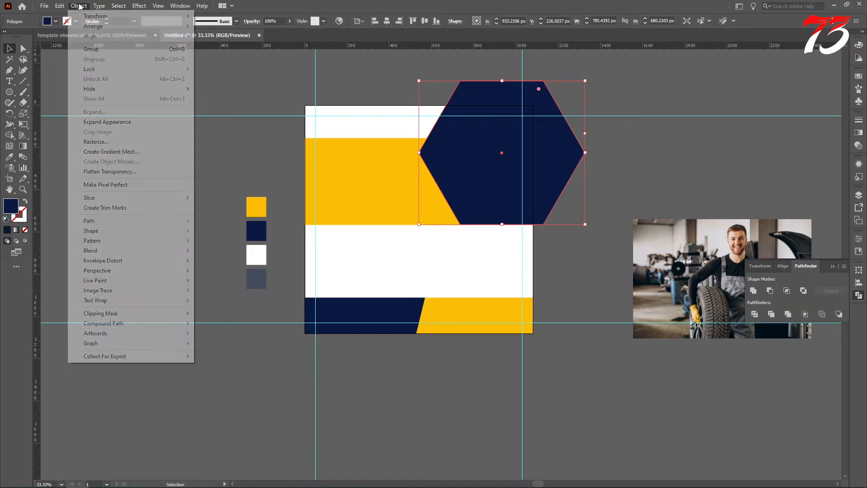
{"action": "mouse_move", "coordinate": [99, 221]}
{"action": "left_click", "coordinate": [226, 249]}
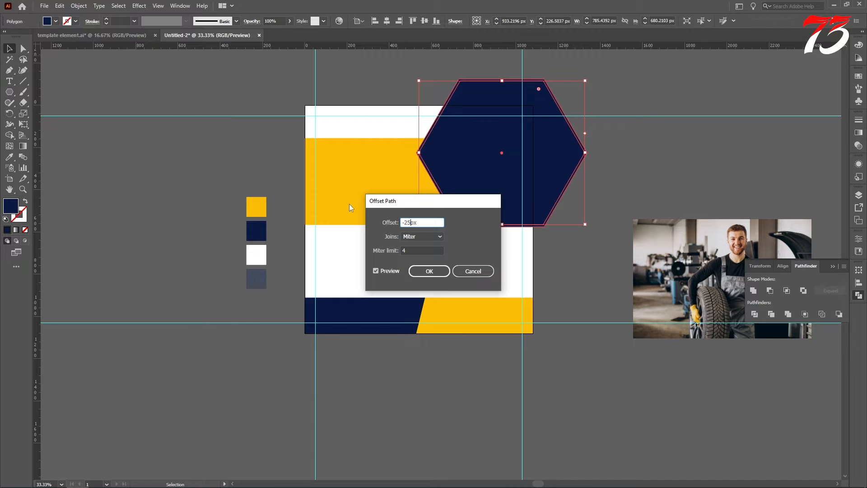
{"action": "left_click", "coordinate": [429, 273]}
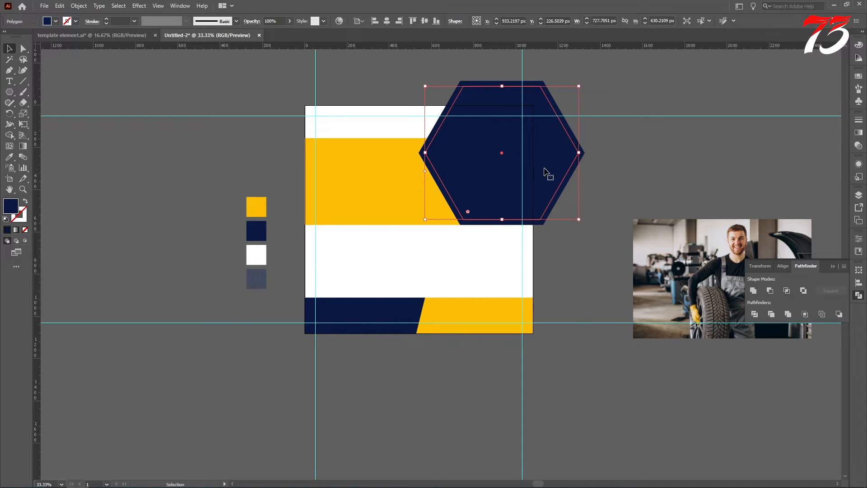
- Fill the inner offset hexagon with white, leaving the outer hexagon as a navy border
{"action": "left_click", "coordinate": [9, 156]}
{"action": "left_click", "coordinate": [338, 129]}
{"action": "left_click", "coordinate": [10, 49]}
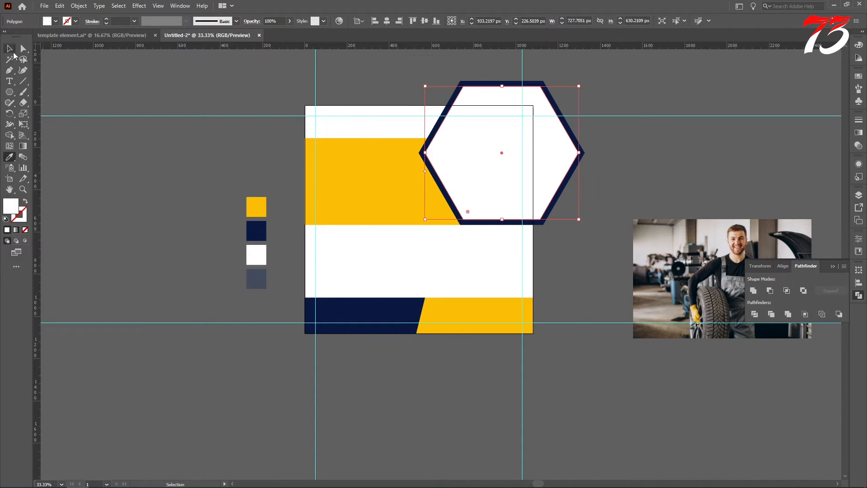
{"action": "scroll", "coordinate": [155, 122], "scroll_direction": "down", "scroll_amount": 2}
{"action": "left_click", "coordinate": [156, 130]}
- Draw a rectangle about 610 × 188 px across the hexagon's lower edge and fill it with the border's navy
{"action": "left_click_drag", "start_coordinate": [15, 92], "coordinate": [46, 90]}
{"action": "scroll", "coordinate": [571, 252], "scroll_direction": "down", "scroll_amount": 1}
{"action": "scroll", "coordinate": [556, 226], "scroll_direction": "up", "scroll_amount": 1}
{"action": "scroll", "coordinate": [556, 226], "scroll_direction": "up", "scroll_amount": 1}
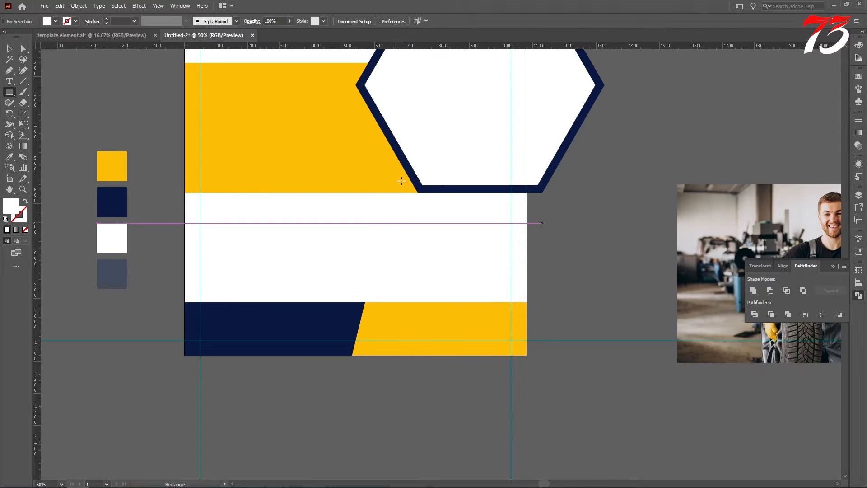
{"action": "left_click_drag", "start_coordinate": [375, 169], "coordinate": [566, 229]}
{"action": "key", "text": "i"}
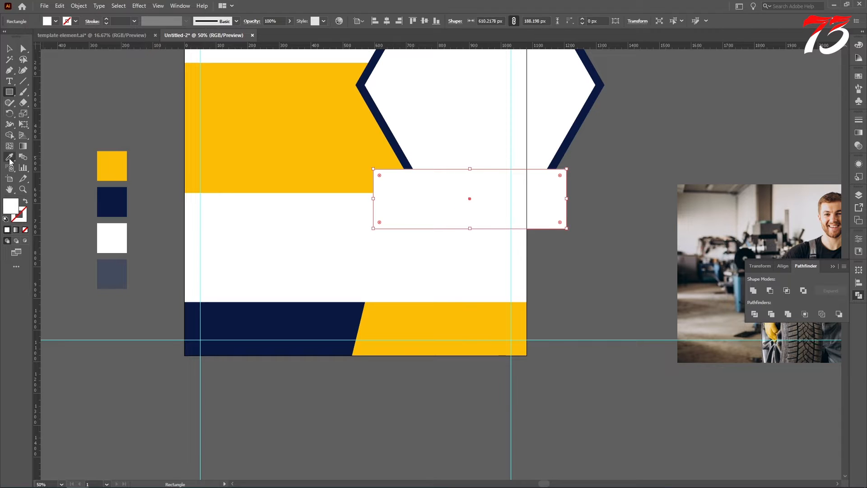
{"action": "left_click", "coordinate": [385, 126]}
{"action": "scroll", "coordinate": [384, 163], "scroll_direction": "up", "scroll_amount": 2}
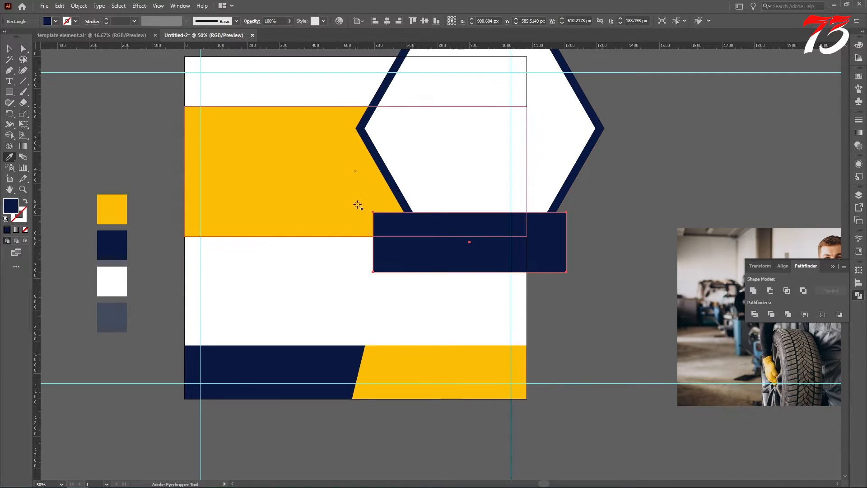
{"action": "key", "text": "v"}
- Extend the navy rectangle leftward to about 665 px wide and slant its left side by moving the lower-left corner inward
{"action": "scroll", "coordinate": [380, 261], "scroll_direction": "up", "scroll_amount": 2}
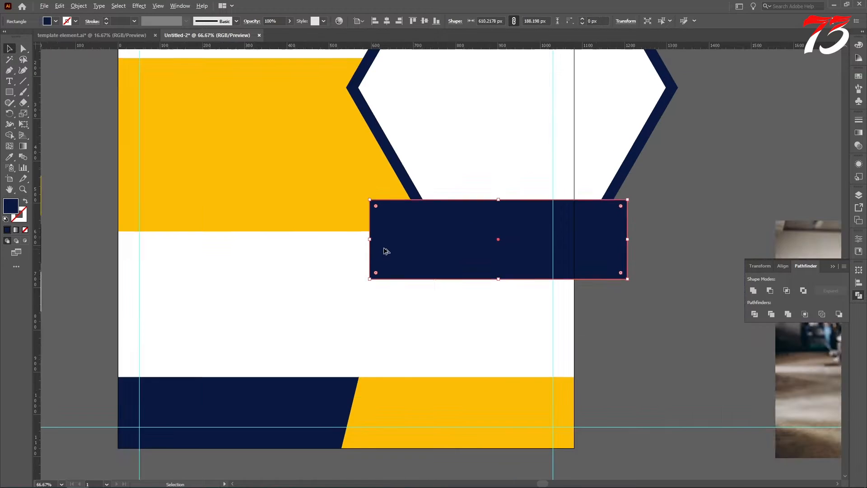
{"action": "left_click_drag", "start_coordinate": [362, 236], "coordinate": [327, 235]}
{"action": "key", "text": "a"}
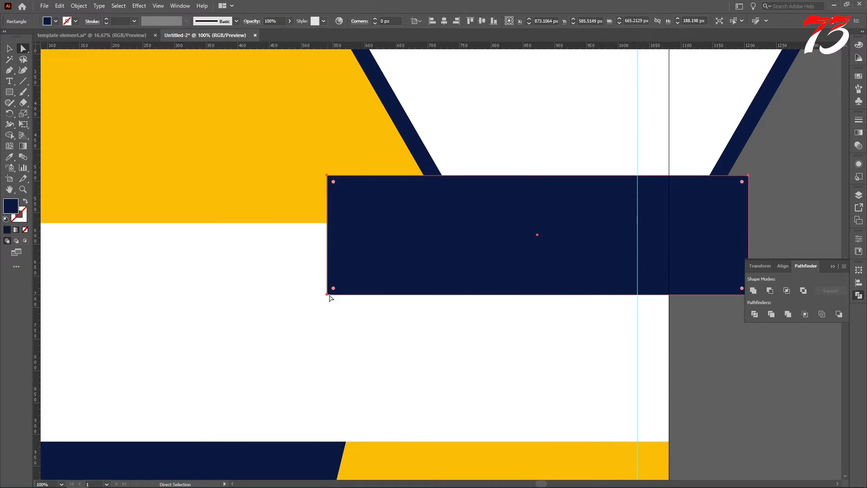
{"action": "left_click_drag", "start_coordinate": [329, 295], "coordinate": [383, 295]}
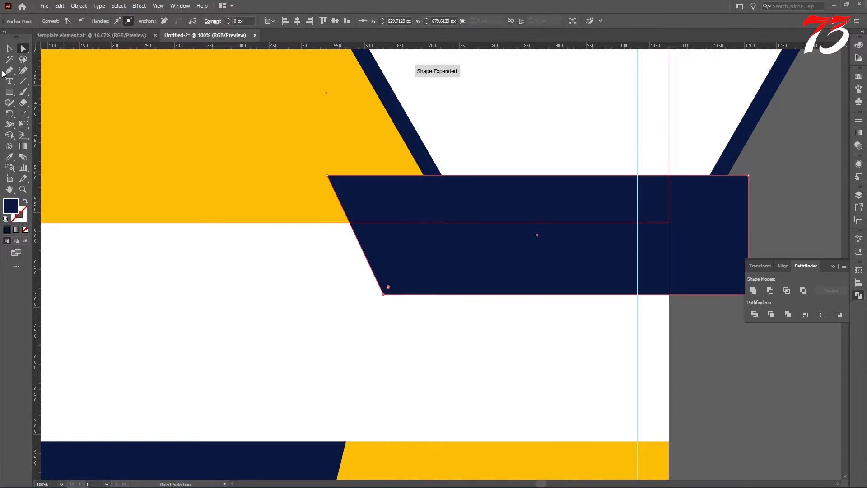
{"action": "left_click", "coordinate": [9, 48]}
{"action": "scroll", "coordinate": [479, 190], "scroll_direction": "down", "scroll_amount": 2}
{"action": "left_click", "coordinate": [679, 178]}
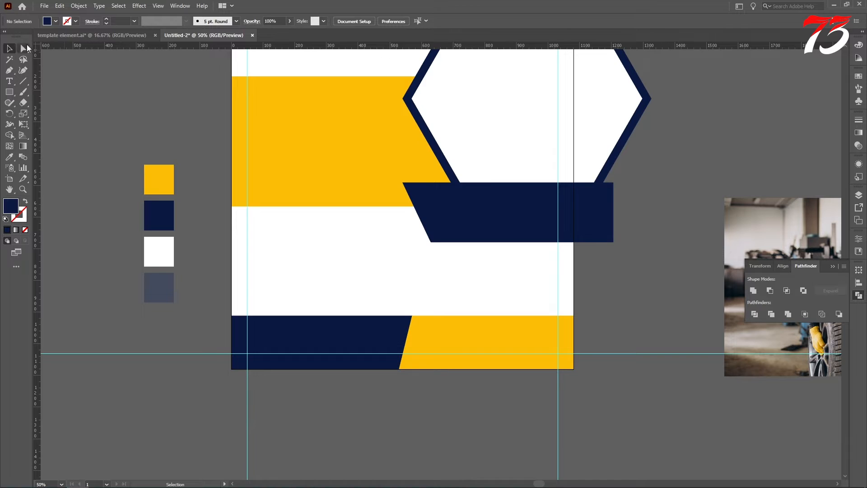
- Draw a small triangle with the Pen tool from the navy banner's upper-left corner down to the yellow band's lower edge
{"action": "key", "text": "p"}
{"action": "scroll", "coordinate": [412, 191], "scroll_direction": "up", "scroll_amount": 3}
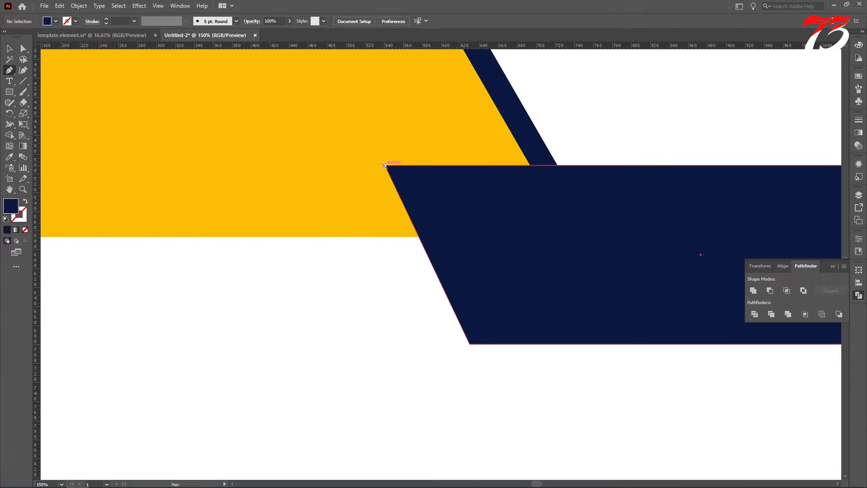
{"action": "left_click", "coordinate": [384, 166]}
{"action": "left_click", "coordinate": [327, 237]}
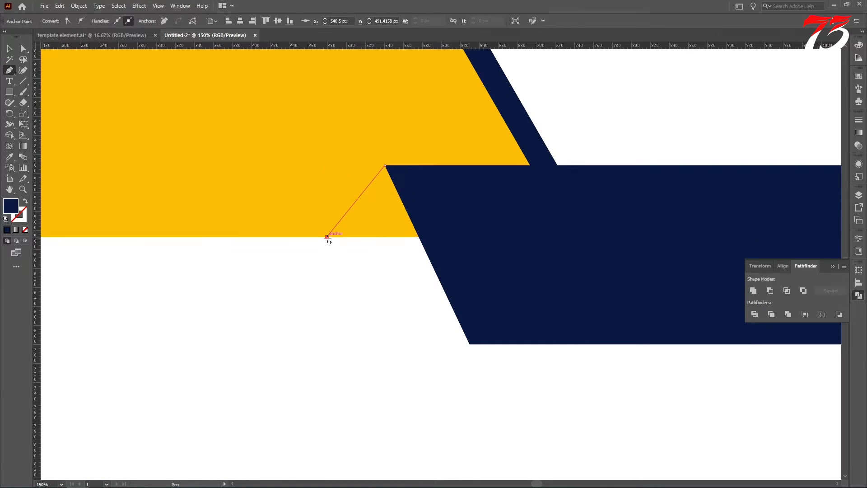
{"action": "left_click", "coordinate": [434, 236]}
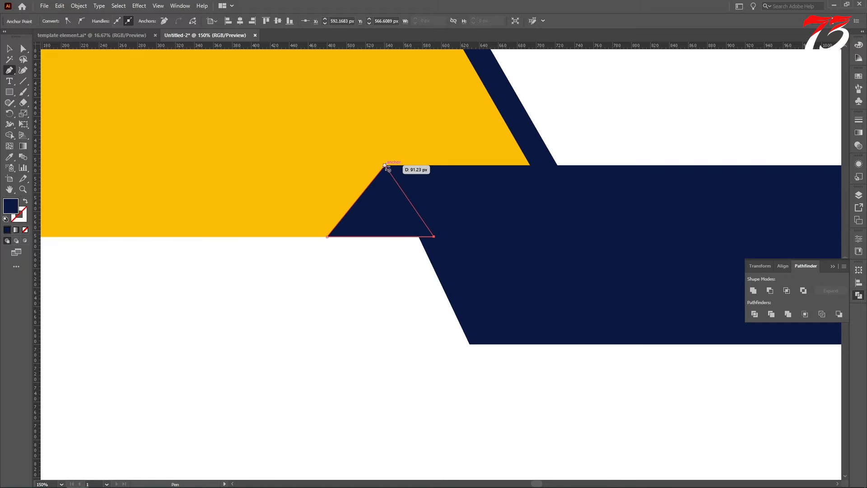
{"action": "left_click", "coordinate": [385, 166]}
- Fill the small triangle with the slate swatch colour and place it behind the navy banner as a fold
{"action": "key", "text": "i"}
{"action": "scroll", "coordinate": [539, 206], "scroll_direction": "down", "scroll_amount": 3}
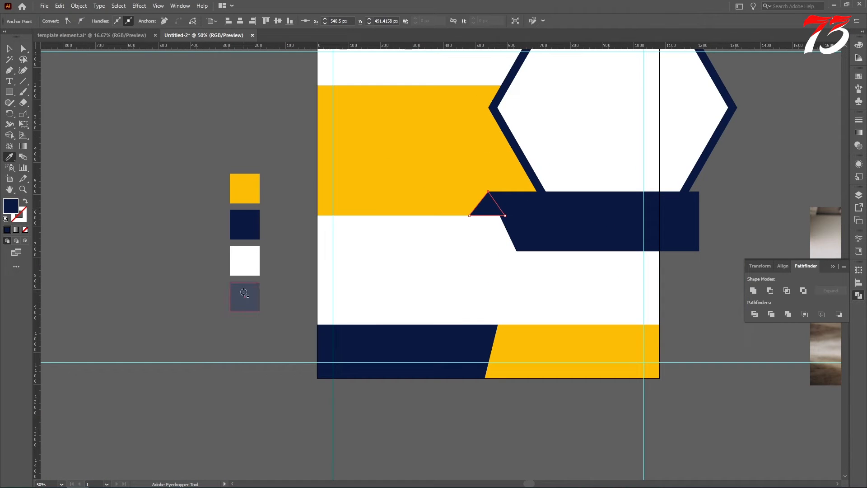
{"action": "left_click", "coordinate": [244, 293]}
{"action": "left_click", "coordinate": [9, 49]}
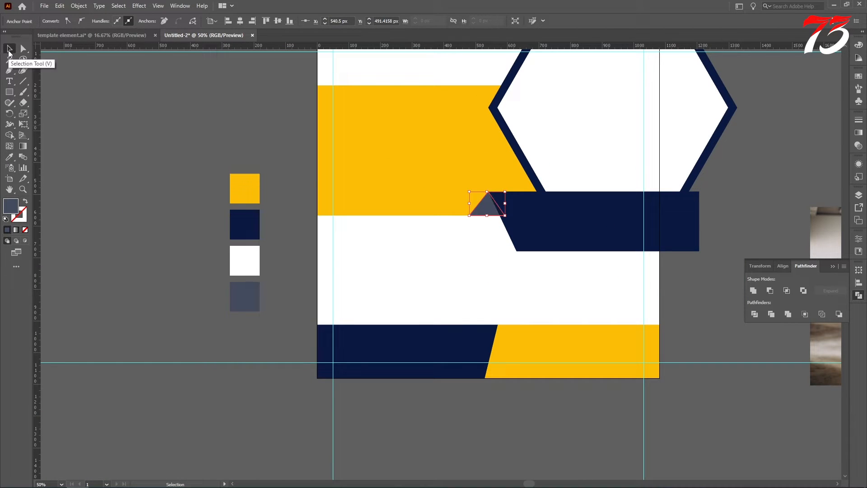
{"action": "left_click", "coordinate": [121, 121]}
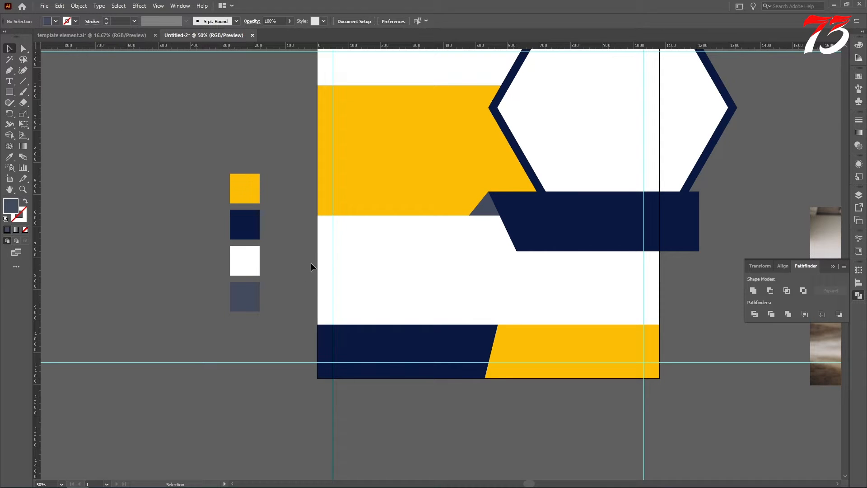
- Group the slate fold triangle with the navy banner
{"action": "scroll", "coordinate": [546, 240], "scroll_direction": "up", "scroll_amount": 2}
{"action": "scroll", "coordinate": [419, 240], "scroll_direction": "down", "scroll_amount": 3}
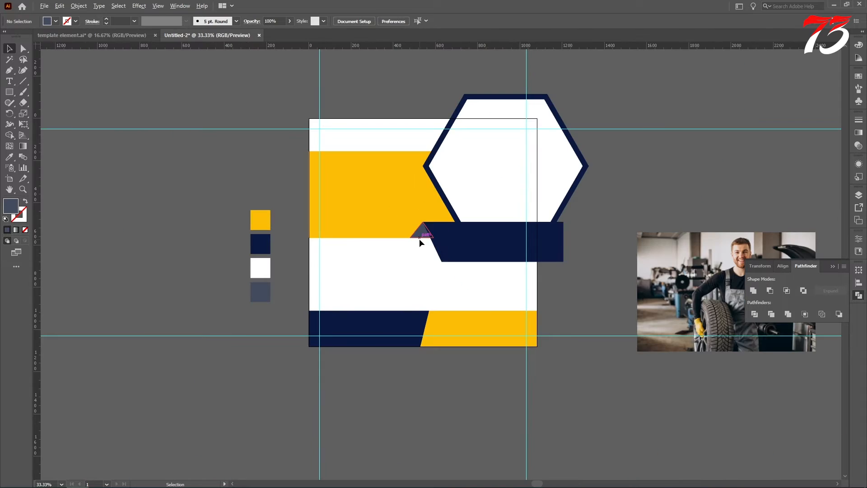
{"action": "scroll", "coordinate": [519, 279], "scroll_direction": "up", "scroll_amount": 1}
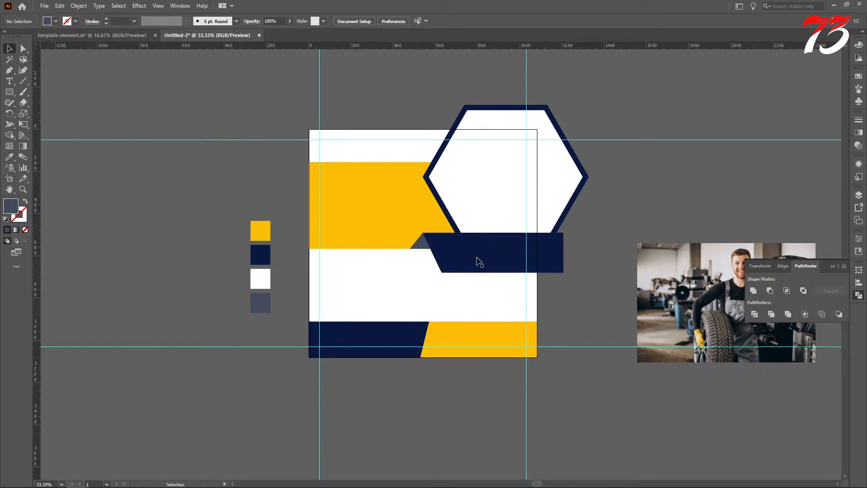
{"action": "left_click", "coordinate": [420, 244]}
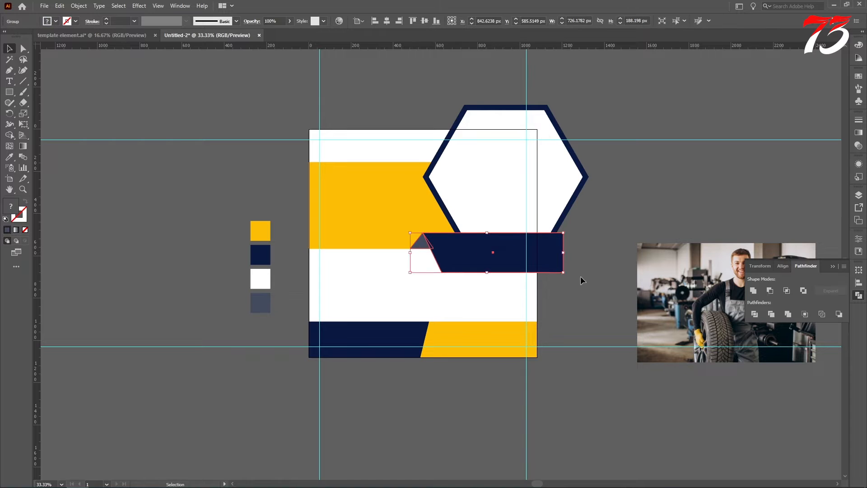
- Move the hexagon frame and the folded navy banner together about 17 px to the right
{"action": "left_click", "coordinate": [556, 185], "text": "shift"}
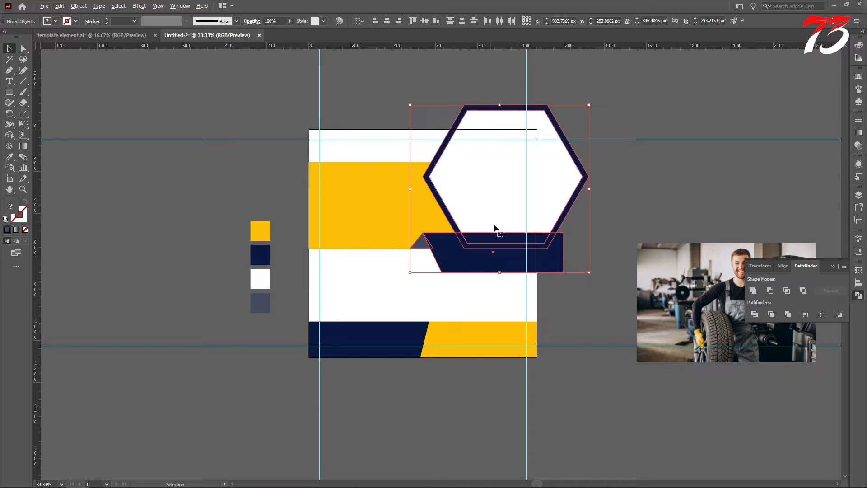
{"action": "scroll", "coordinate": [440, 249], "scroll_direction": "up", "scroll_amount": 2}
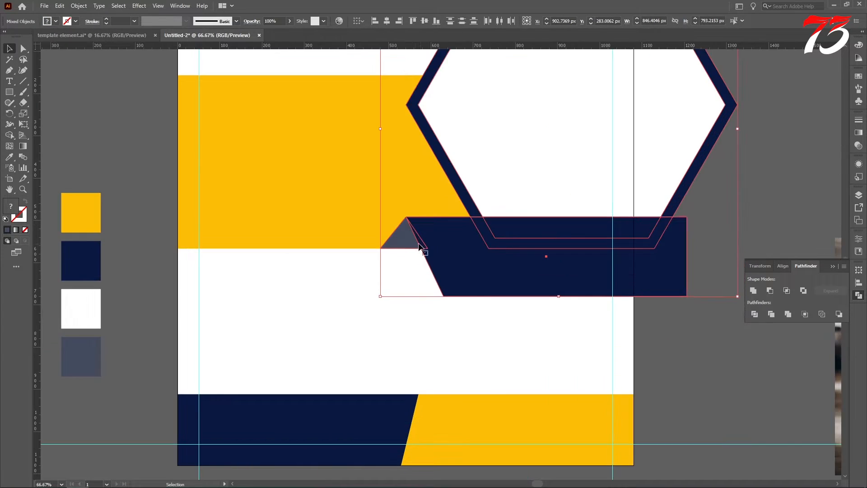
{"action": "left_click_drag", "start_coordinate": [407, 239], "coordinate": [412, 239]}
{"action": "scroll", "coordinate": [347, 240], "scroll_direction": "down", "scroll_amount": 1}
{"action": "scroll", "coordinate": [602, 253], "scroll_direction": "up", "scroll_amount": 4}
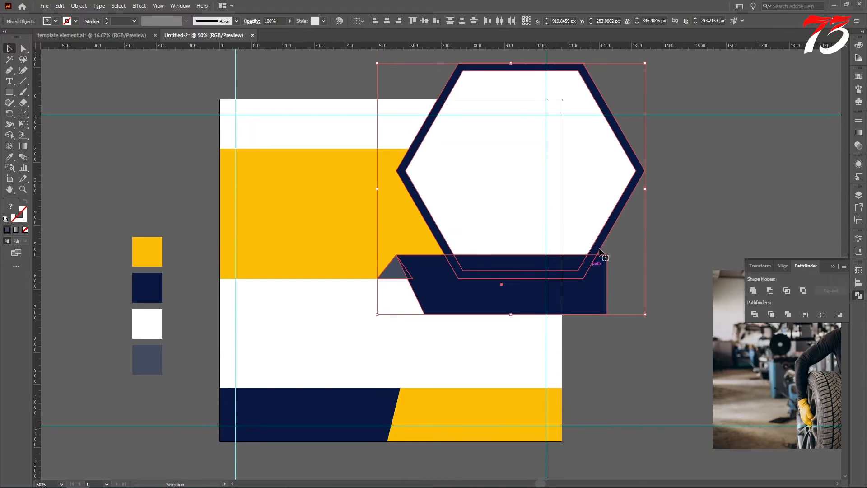
{"action": "left_click", "coordinate": [694, 194]}
- Create a 1080 × 1080 px rectangle and align it to the artboard
{"action": "scroll", "coordinate": [376, 211], "scroll_direction": "down", "scroll_amount": 1}
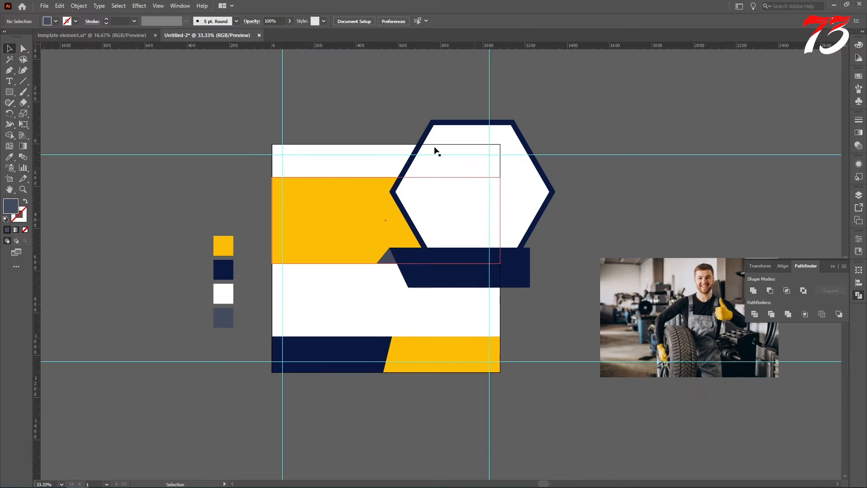
{"action": "left_click", "coordinate": [9, 92]}
{"action": "left_click", "coordinate": [371, 233]}
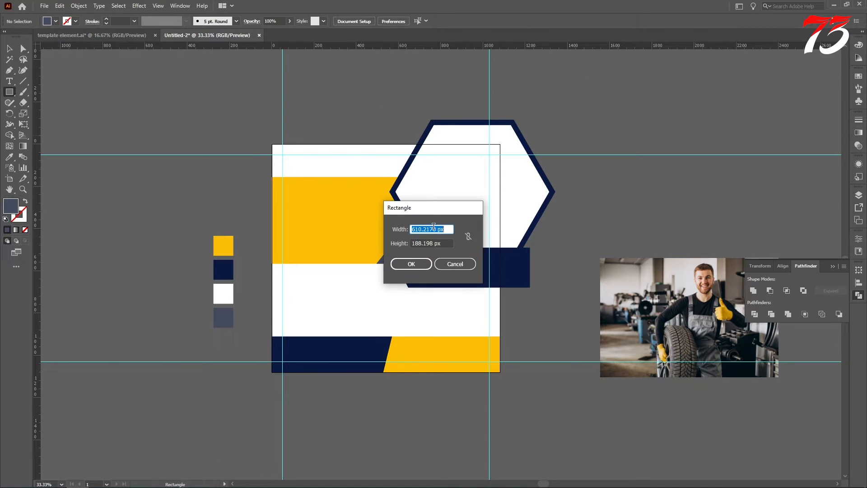
{"action": "type", "text": "1080"}
{"action": "key", "text": "Tab"}
{"action": "type", "text": "1080"}
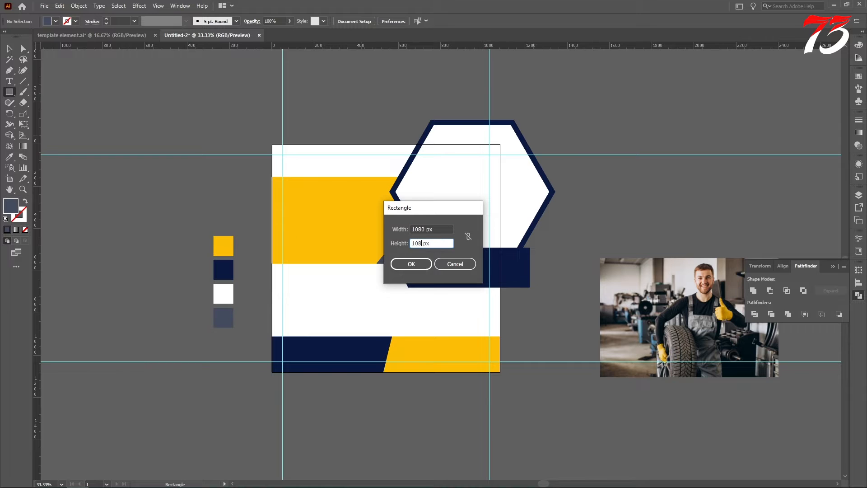
{"action": "key", "text": "Return"}
{"action": "left_click", "coordinate": [375, 21]}
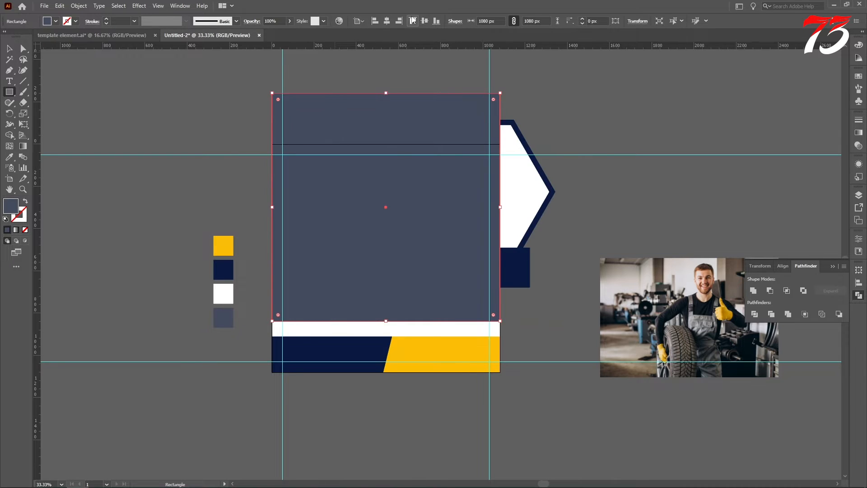
{"action": "left_click", "coordinate": [412, 21]}
- Send the 1080 px square behind all other artwork and fill it with the white swatch colour
{"action": "key", "text": "v"}
{"action": "scroll", "coordinate": [473, 234], "scroll_direction": "down", "scroll_amount": 2}
{"action": "right_click", "coordinate": [433, 184]}
{"action": "mouse_move", "coordinate": [479, 345]}
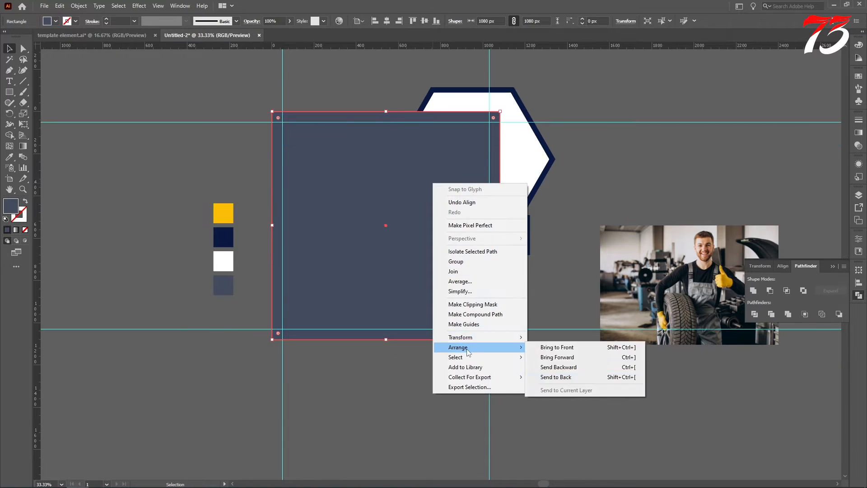
{"action": "left_click", "coordinate": [562, 375]}
{"action": "scroll", "coordinate": [519, 335], "scroll_direction": "up", "scroll_amount": 2}
{"action": "key", "text": "i"}
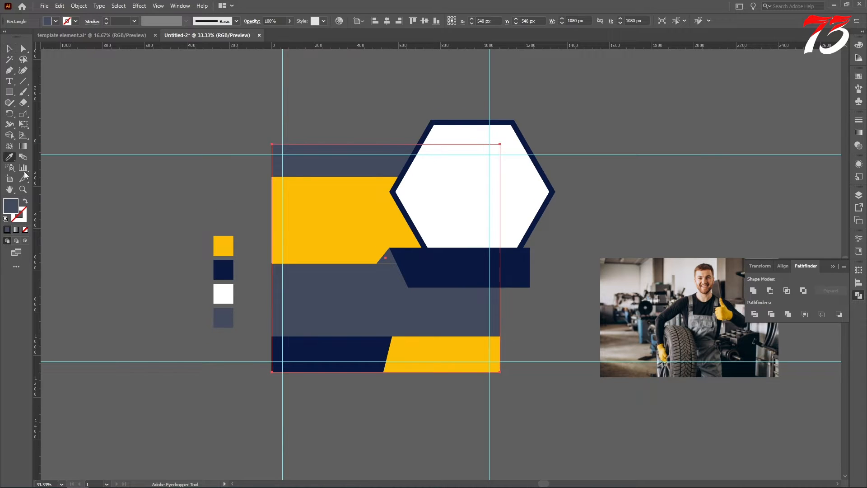
{"action": "left_click", "coordinate": [230, 290]}
{"action": "key", "text": "v"}
{"action": "scroll", "coordinate": [349, 158], "scroll_direction": "up", "scroll_amount": 1}
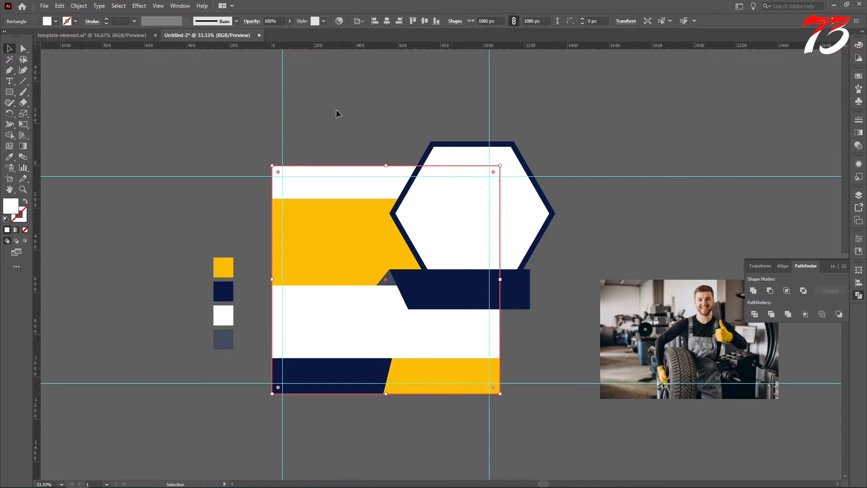
- Trim away the parts of the hexagon and navy banner that extend beyond the artboard with the Shape Builder tool
{"action": "left_click_drag", "start_coordinate": [497, 446], "coordinate": [362, 131]}
{"action": "key", "text": "shift+m"}
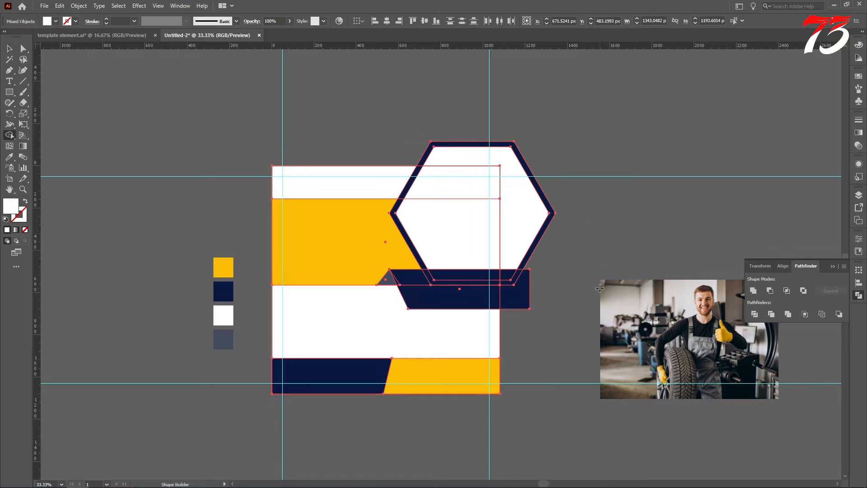
{"action": "left_click_drag", "start_coordinate": [522, 310], "coordinate": [506, 124], "text": "alt"}
{"action": "key", "text": "v"}
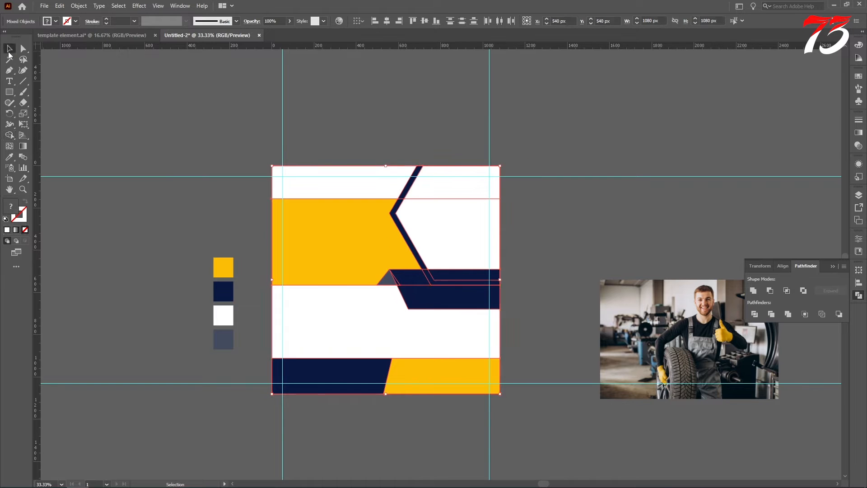
{"action": "scroll", "coordinate": [368, 96], "scroll_direction": "down", "scroll_amount": 1}
{"action": "left_click", "coordinate": [367, 96]}
- Move the mechanic photo over the hexagon frame and clip it to the white hexagon shape with a clipping mask
{"action": "scroll", "coordinate": [407, 123], "scroll_direction": "down", "scroll_amount": 1, "text": "alt"}
{"action": "scroll", "coordinate": [407, 124], "scroll_direction": "down", "scroll_amount": 3}
{"action": "left_click_drag", "start_coordinate": [644, 213], "coordinate": [442, 129]}
{"action": "scroll", "coordinate": [441, 109], "scroll_direction": "up", "scroll_amount": 2, "text": "alt"}
{"action": "left_click", "coordinate": [439, 106], "text": "shift"}
{"action": "right_click", "coordinate": [439, 105]}
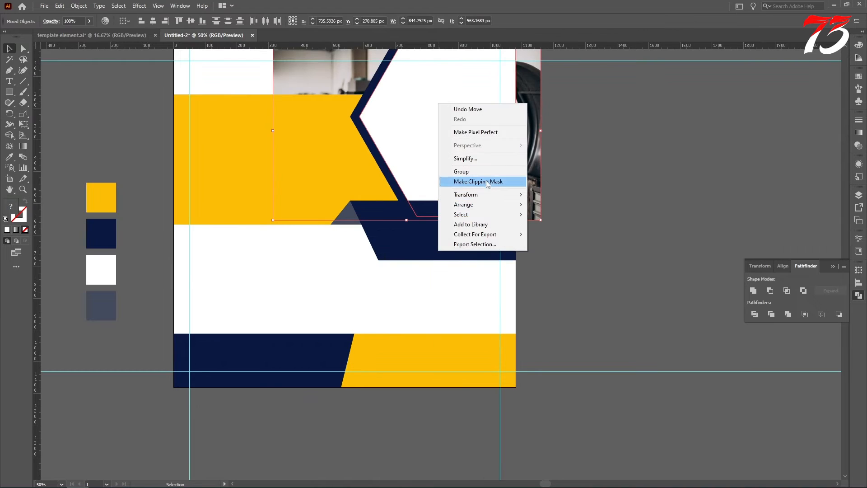
{"action": "left_click", "coordinate": [485, 181]}
- Select only the mechanic image inside the clip group and shift it about 70 px to the right
{"action": "key", "text": "F7"}
{"action": "left_click", "coordinate": [770, 205]}
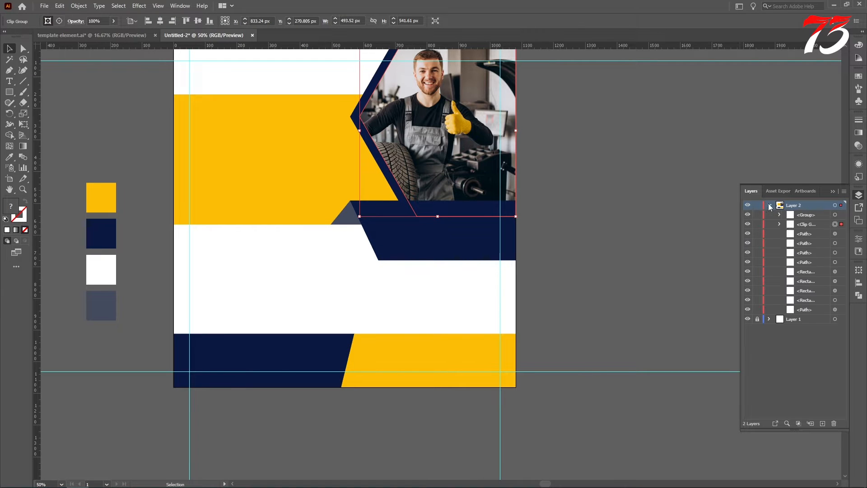
{"action": "left_click", "coordinate": [780, 224]}
{"action": "left_click", "coordinate": [835, 243]}
{"action": "scroll", "coordinate": [618, 245], "scroll_direction": "up", "scroll_amount": 3}
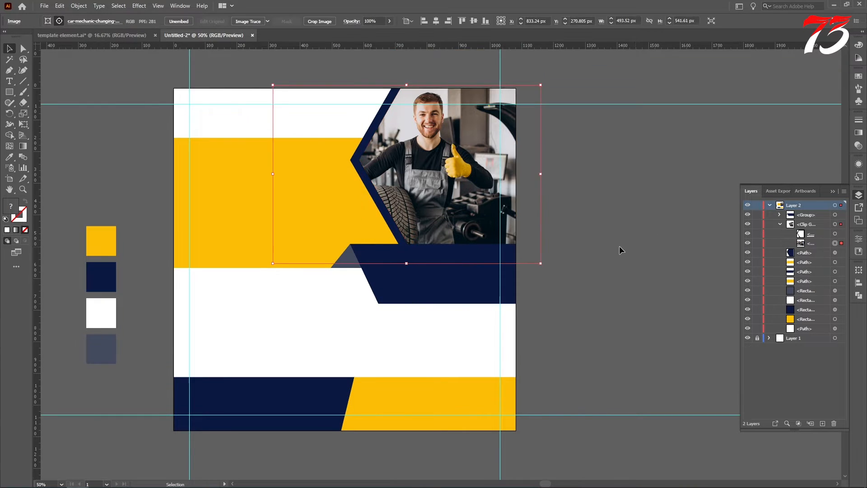
{"action": "key", "text": "shift+Right"}
{"action": "key", "text": "shift+Right"}
{"action": "key", "text": "shift+Right"}
{"action": "key", "text": "shift+Right"}
{"action": "key", "text": "shift+Right"}
{"action": "key", "text": "shift+Right"}
{"action": "key", "text": "shift+Right"}
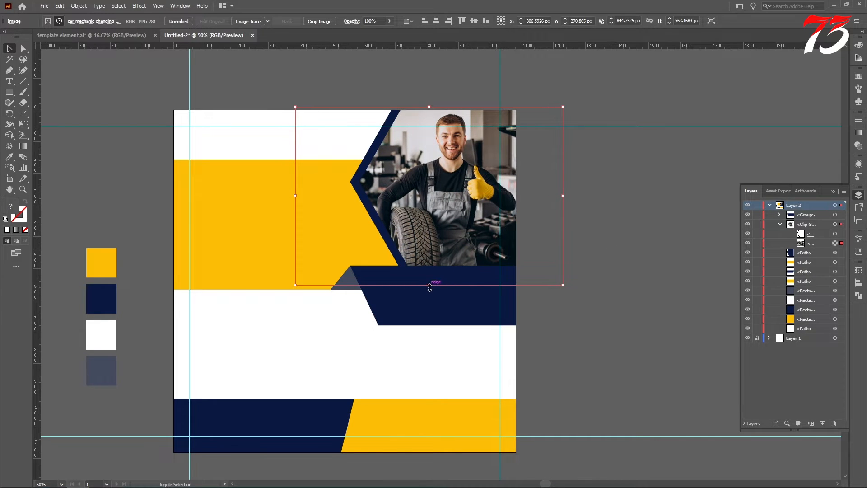
- Scale the clipped mechanic image down to about 777 × 518 px and nudge it about 6 px left
{"action": "left_click_drag", "start_coordinate": [428, 285], "coordinate": [429, 272]}
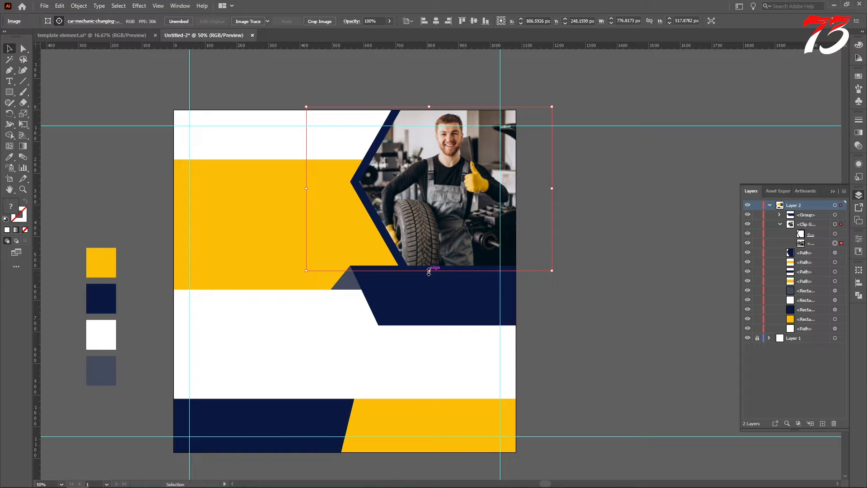
{"action": "key", "text": "shift+Left"}
{"action": "key", "text": "Left"}
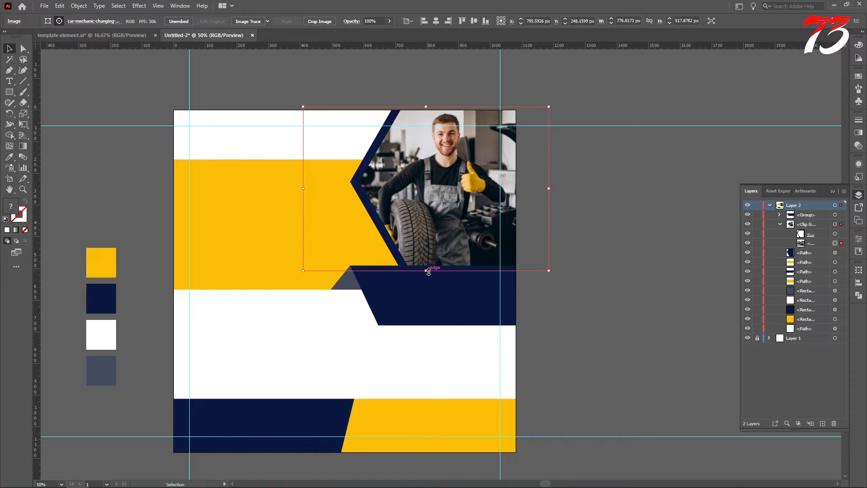
{"action": "key", "text": "Right"}
{"action": "key", "text": "Right"}
{"action": "key", "text": "Right"}
{"action": "key", "text": "Right"}
{"action": "key", "text": "Right"}
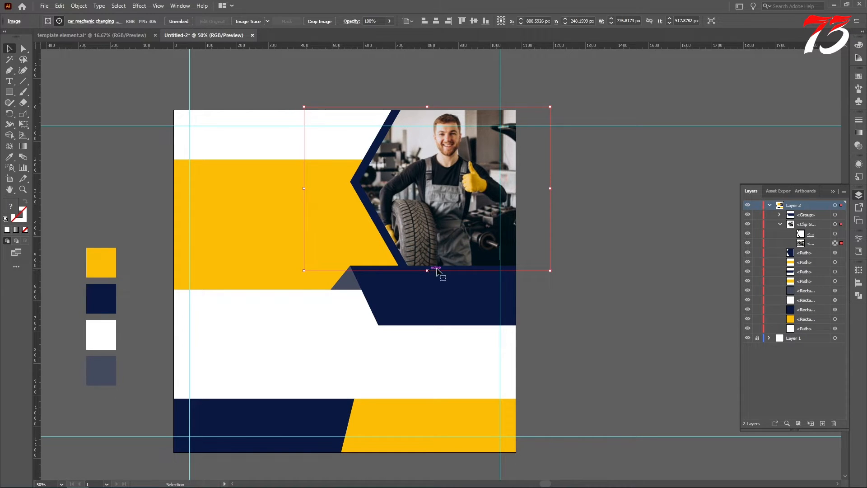
{"action": "left_click", "coordinate": [632, 225]}
- Add a placeholder text line beside the artboard and scale it up to about 52.5 pt
{"action": "scroll", "coordinate": [534, 121], "scroll_direction": "down", "scroll_amount": 1}
{"action": "scroll", "coordinate": [534, 121], "scroll_direction": "down", "scroll_amount": 1}
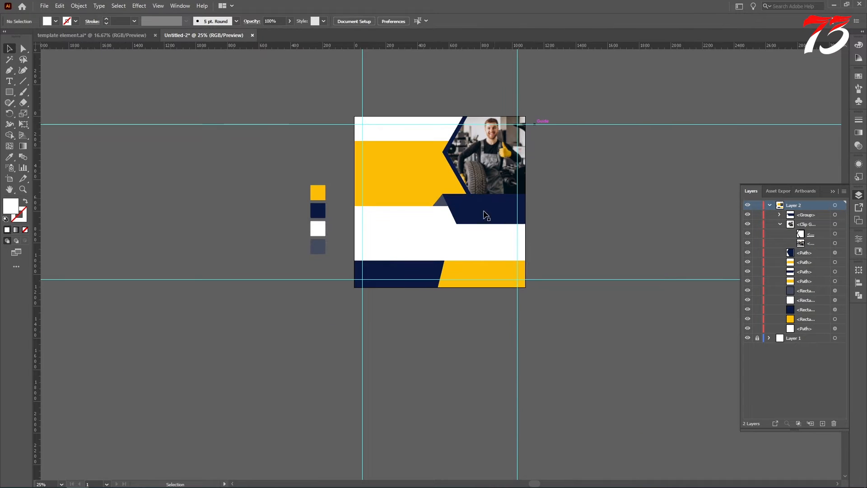
{"action": "scroll", "coordinate": [484, 213], "scroll_direction": "up", "scroll_amount": 1}
{"action": "scroll", "coordinate": [434, 212], "scroll_direction": "down", "scroll_amount": 1}
{"action": "key", "text": "t"}
{"action": "scroll", "coordinate": [367, 158], "scroll_direction": "up", "scroll_amount": 3}
{"action": "left_click", "coordinate": [262, 140]}
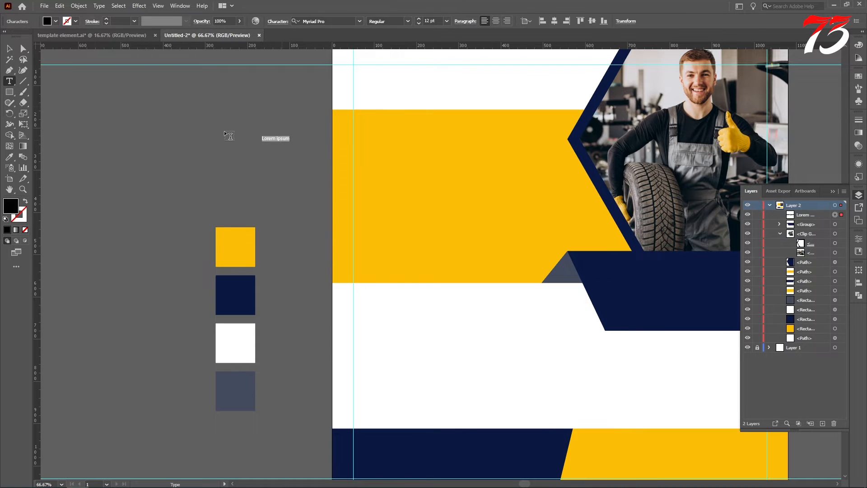
{"action": "key", "text": "Escape"}
{"action": "left_click_drag", "start_coordinate": [294, 146], "coordinate": [384, 204]}
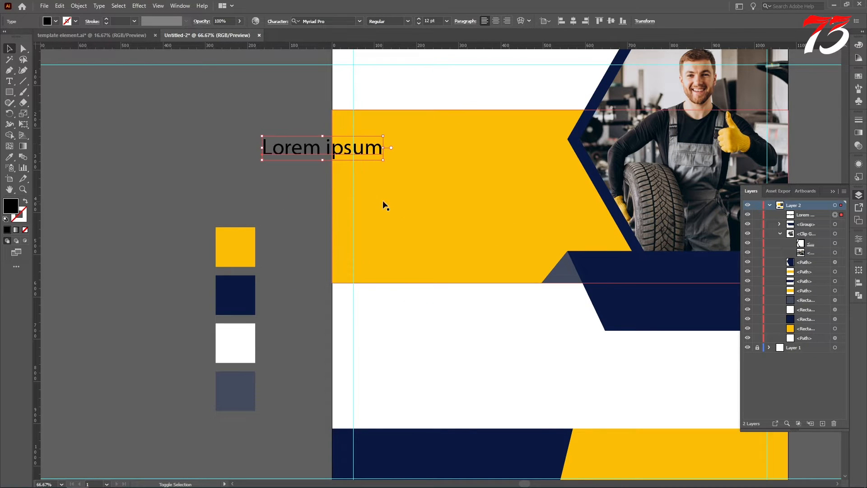
- Replace the placeholder text with "Auto Car Repair"
{"action": "left_click", "coordinate": [9, 81]}
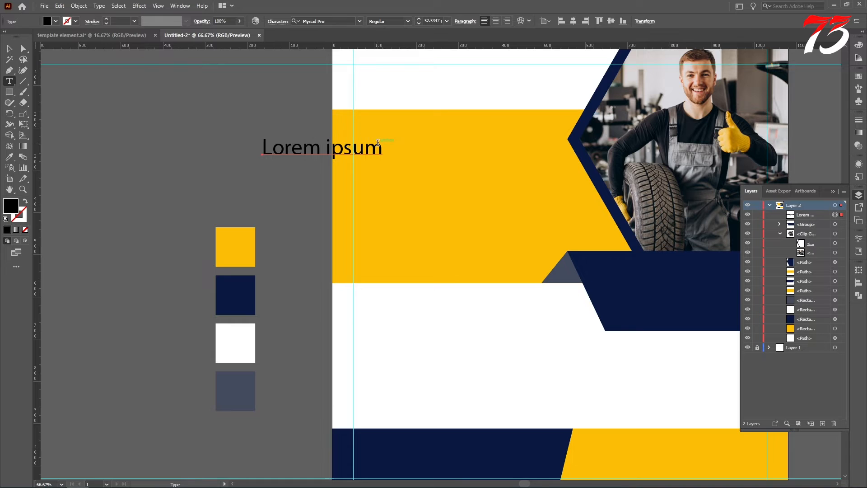
{"action": "left_click_drag", "start_coordinate": [381, 147], "coordinate": [164, 148]}
{"action": "type", "text": "Aut"}
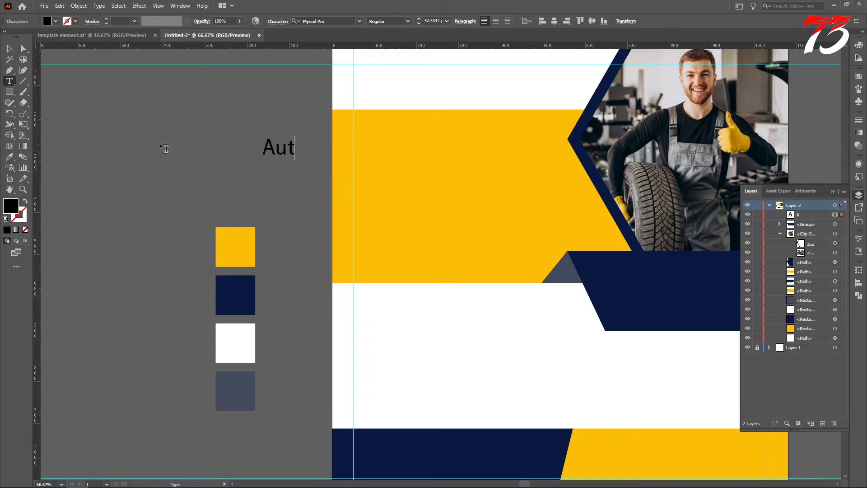
{"action": "type", "text": "o Car Repair"}
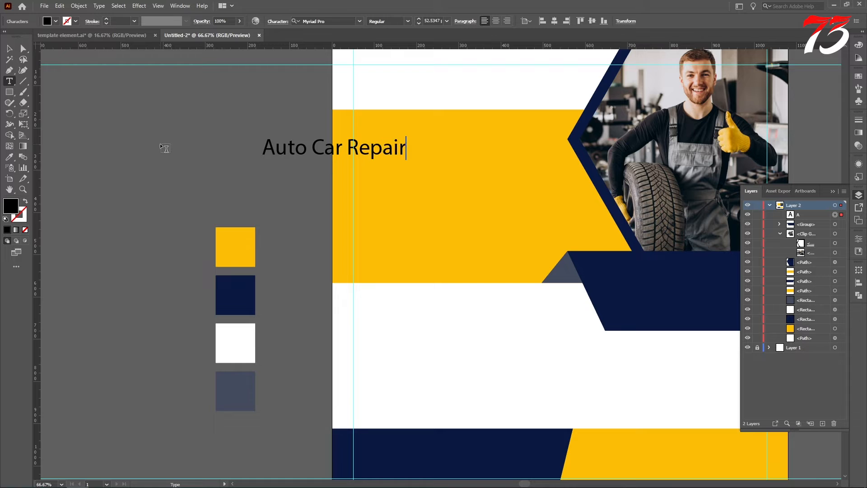
{"action": "key", "text": "Escape"}
- Set the "Auto Car Repair" heading in Oswald Bold
{"action": "left_click", "coordinate": [360, 20]}
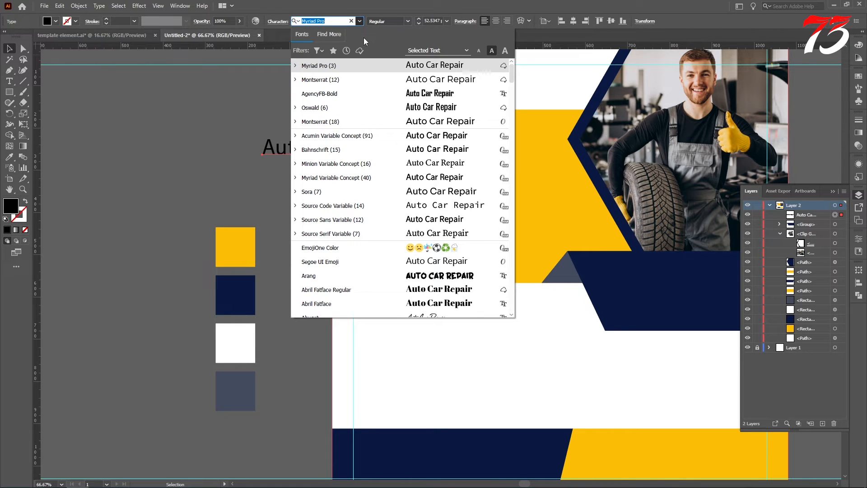
{"action": "left_click", "coordinate": [433, 108]}
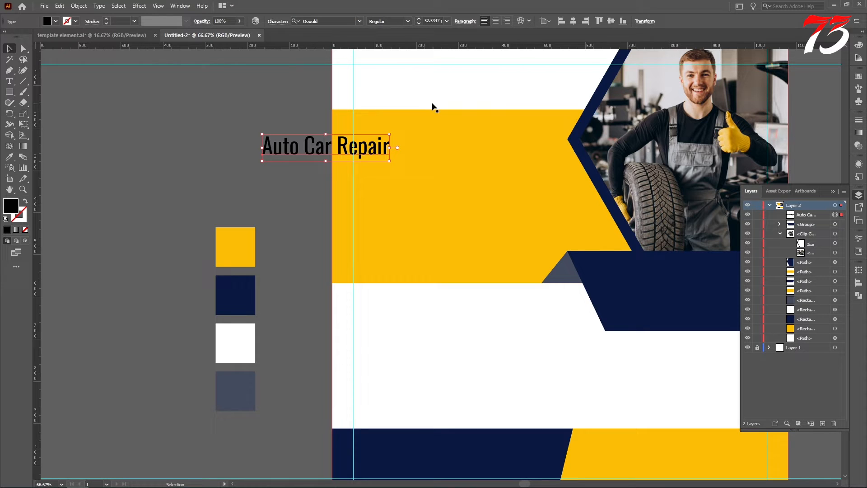
{"action": "left_click", "coordinate": [408, 21]}
{"action": "left_click", "coordinate": [388, 80]}
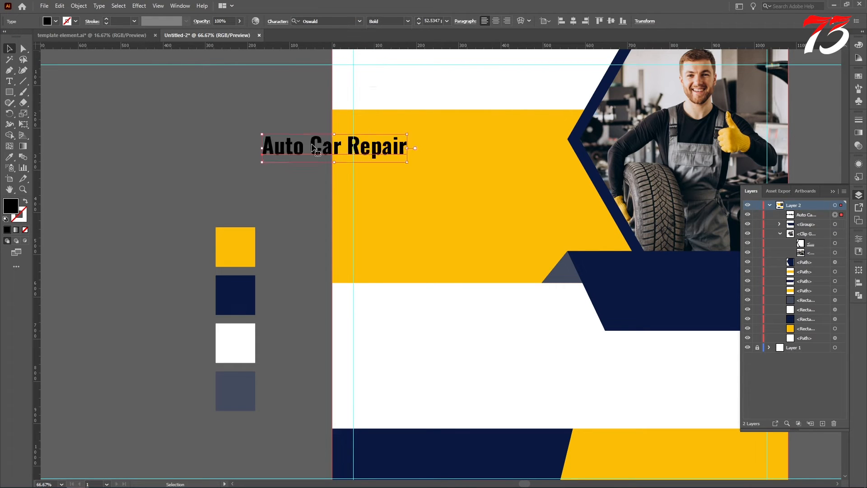
- Move the heading onto the yellow band against the left margin guide and colour it with the navy swatch
{"action": "left_click_drag", "start_coordinate": [312, 146], "coordinate": [403, 144]}
{"action": "key", "text": "i"}
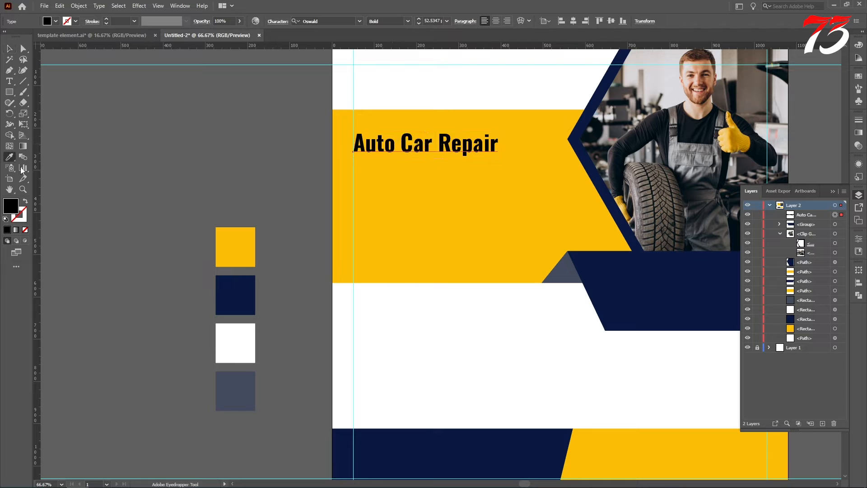
{"action": "left_click", "coordinate": [231, 296]}
{"action": "left_click", "coordinate": [9, 48]}
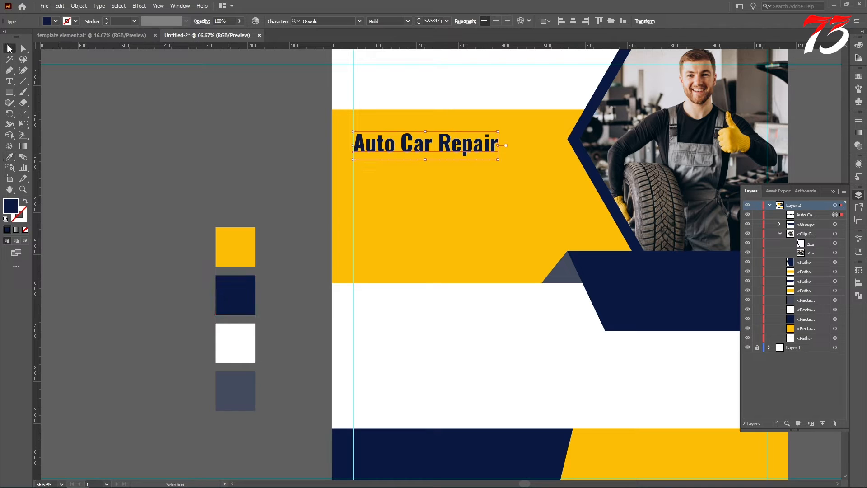
- Enlarge the heading to about 72 pt and place a duplicate of it directly below
{"action": "scroll", "coordinate": [491, 182], "scroll_direction": "up", "scroll_amount": 1}
{"action": "left_click_drag", "start_coordinate": [490, 155], "coordinate": [568, 203]}
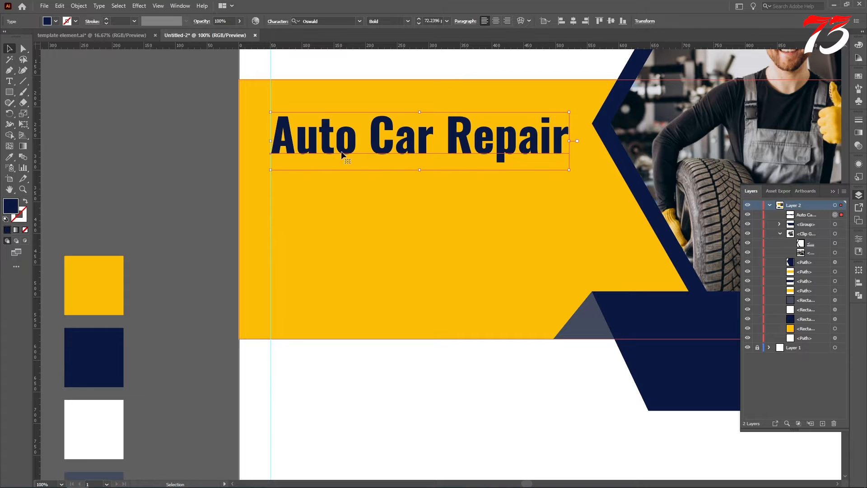
{"action": "left_click_drag", "start_coordinate": [305, 150], "coordinate": [309, 205]}
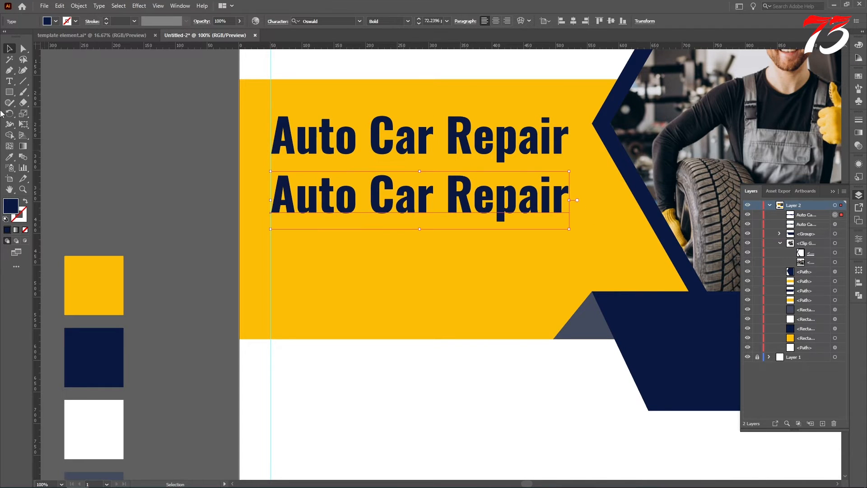
- Change the duplicated heading line to "Servicing Center"
{"action": "key", "text": "t"}
{"action": "left_click_drag", "start_coordinate": [561, 197], "coordinate": [120, 203]}
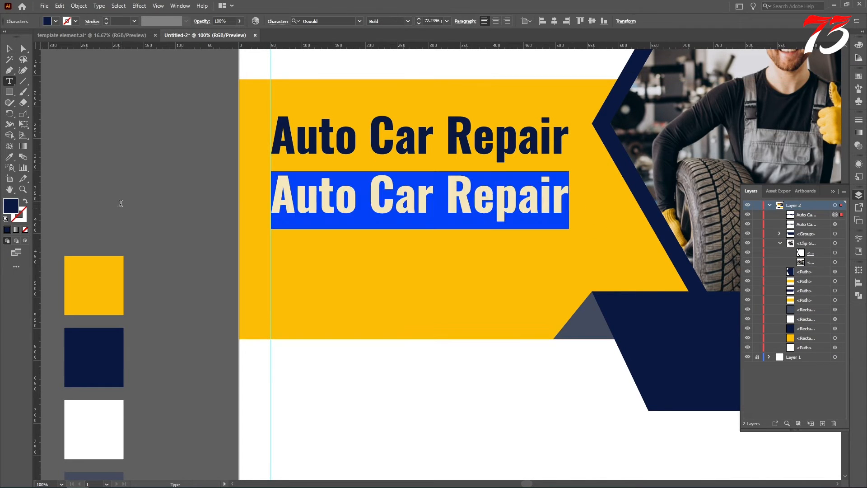
{"action": "type", "text": "Serv"}
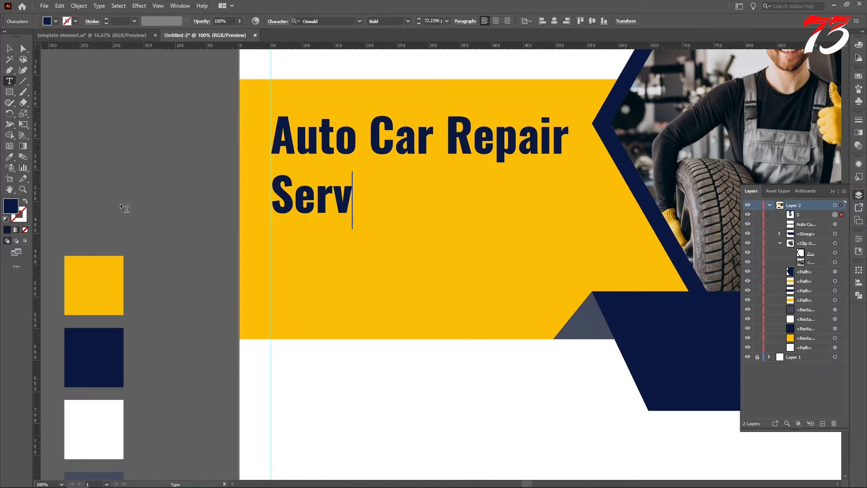
{"action": "type", "text": "icing Center"}
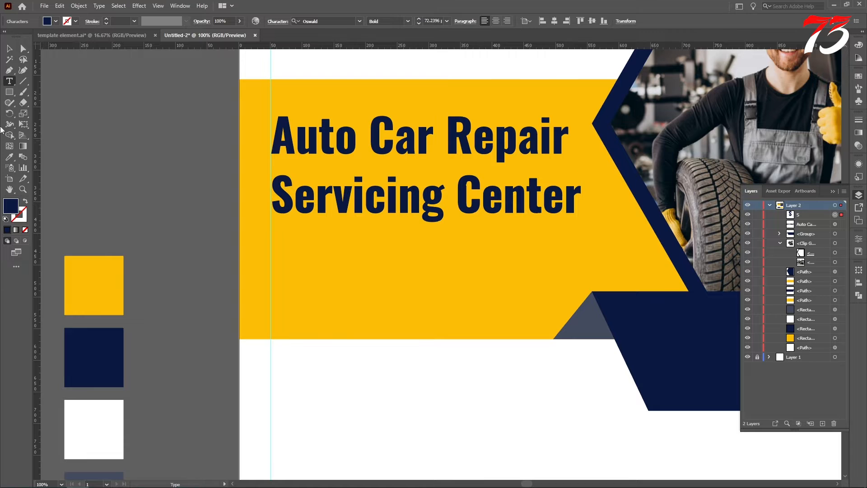
- Colour the "Servicing Center" heading line white and deselect it
{"action": "key", "text": "Escape"}
{"action": "key", "text": "i"}
{"action": "scroll", "coordinate": [429, 356], "scroll_direction": "down", "scroll_amount": 1}
{"action": "left_click", "coordinate": [429, 356]}
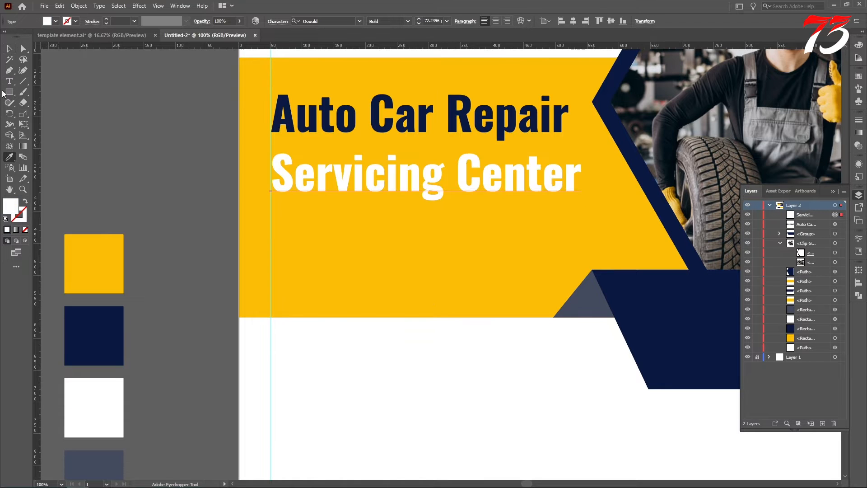
{"action": "key", "text": "v"}
{"action": "scroll", "coordinate": [158, 144], "scroll_direction": "down", "scroll_amount": 1}
{"action": "left_click", "coordinate": [158, 143]}
- Place a duplicate of the "Servicing Center" line directly below and set its font to AgencyFB-Bold
{"action": "left_click_drag", "start_coordinate": [304, 161], "coordinate": [338, 218]}
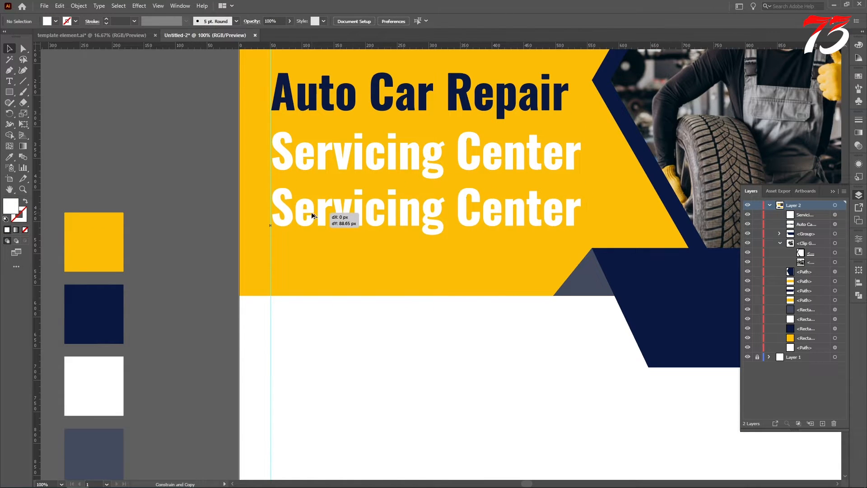
{"action": "left_click", "coordinate": [361, 21]}
{"action": "left_click", "coordinate": [384, 66]}
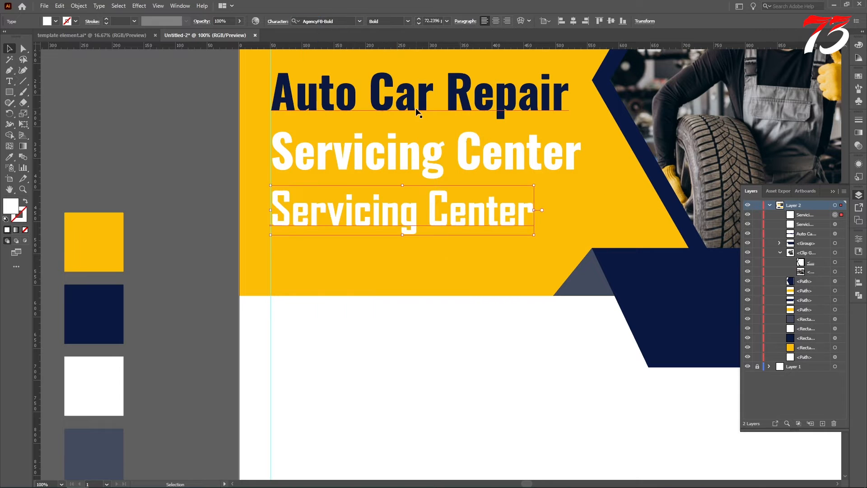
- Replace the text of the duplicated third line with "100%"
{"action": "left_click", "coordinate": [9, 83]}
{"action": "triple_click", "coordinate": [529, 219]}
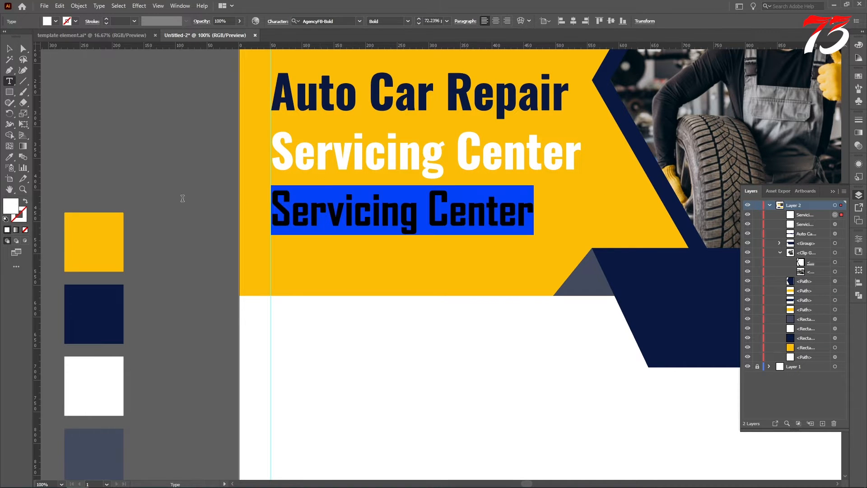
{"action": "type", "text": "100%"}
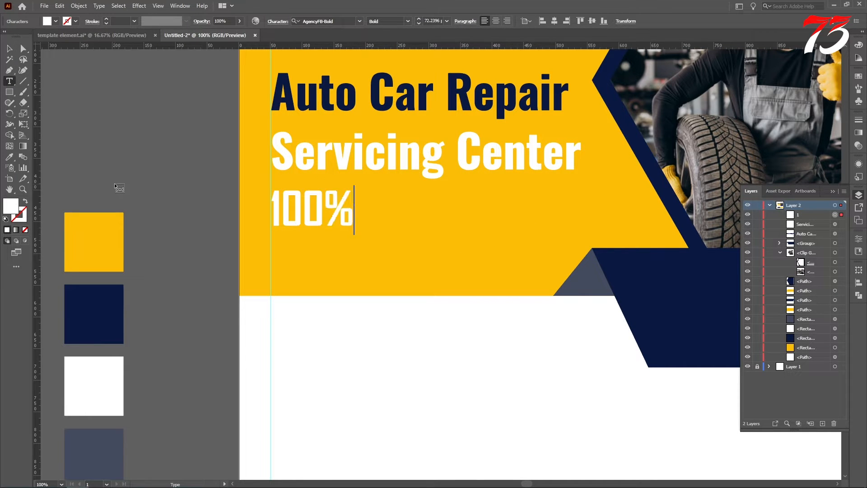
{"action": "key", "text": "Escape"}
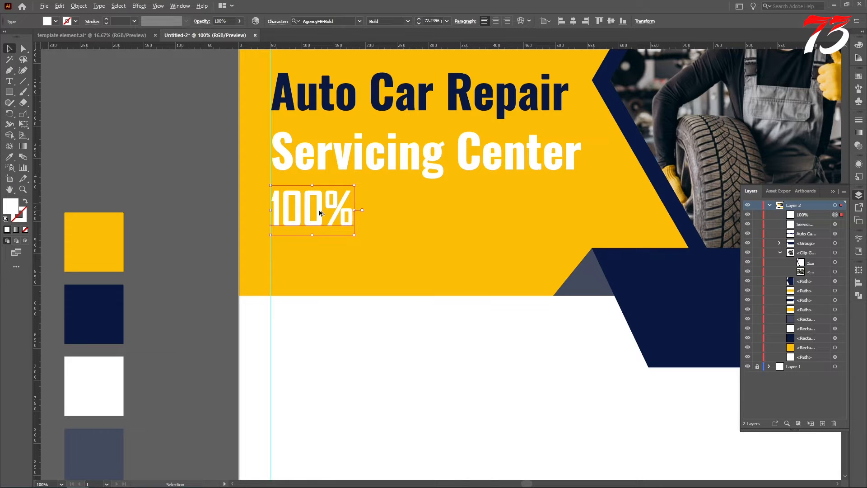
- Place a 32 pt duplicate of the "100%" text just beside it, level with its upper edge
{"action": "left_click_drag", "start_coordinate": [320, 213], "coordinate": [423, 213]}
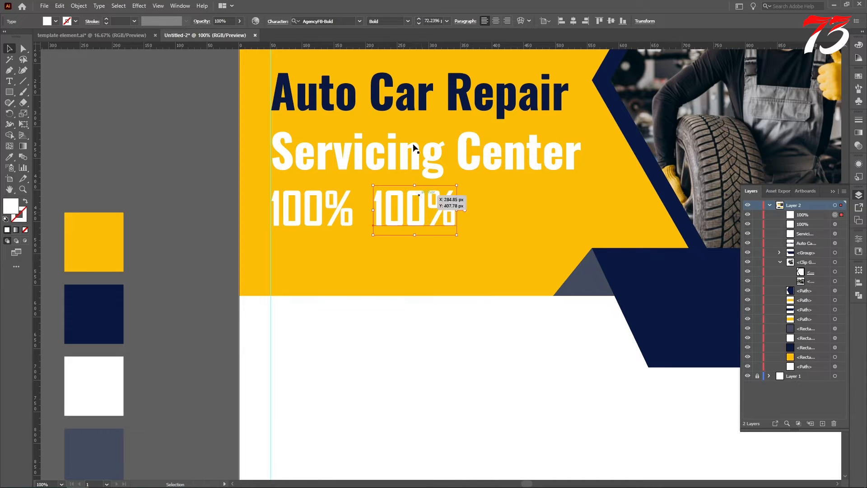
{"action": "left_click", "coordinate": [433, 21]}
{"action": "key", "text": "Return"}
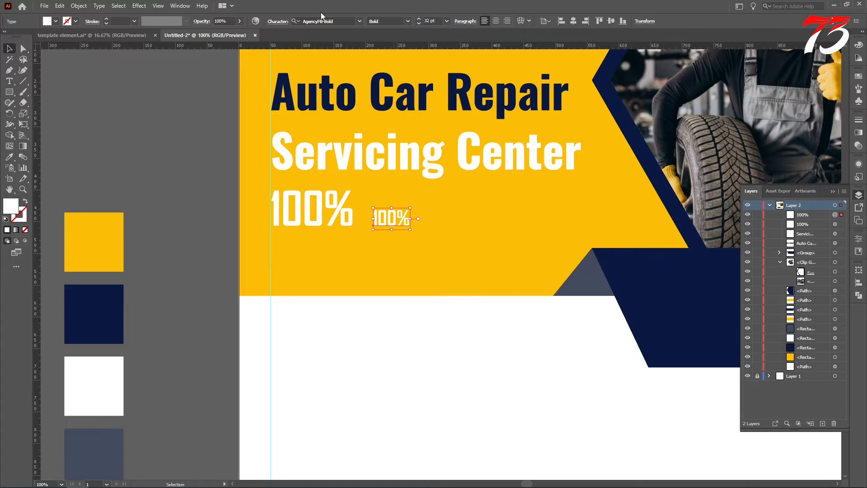
{"action": "scroll", "coordinate": [365, 217], "scroll_direction": "up", "scroll_amount": 2}
{"action": "left_click_drag", "start_coordinate": [401, 228], "coordinate": [378, 188]}
- Change the small duplicated text to "Guaranteed fast and"
{"action": "double_click", "coordinate": [379, 188]}
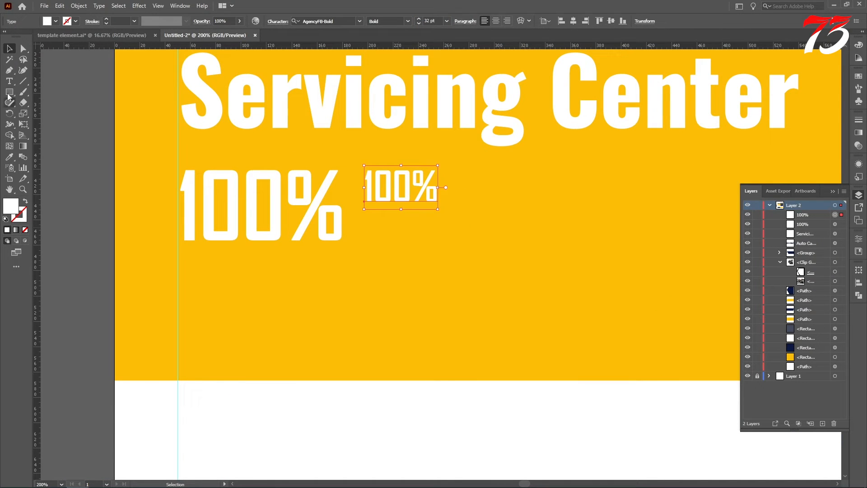
{"action": "left_click_drag", "start_coordinate": [439, 187], "coordinate": [290, 183]}
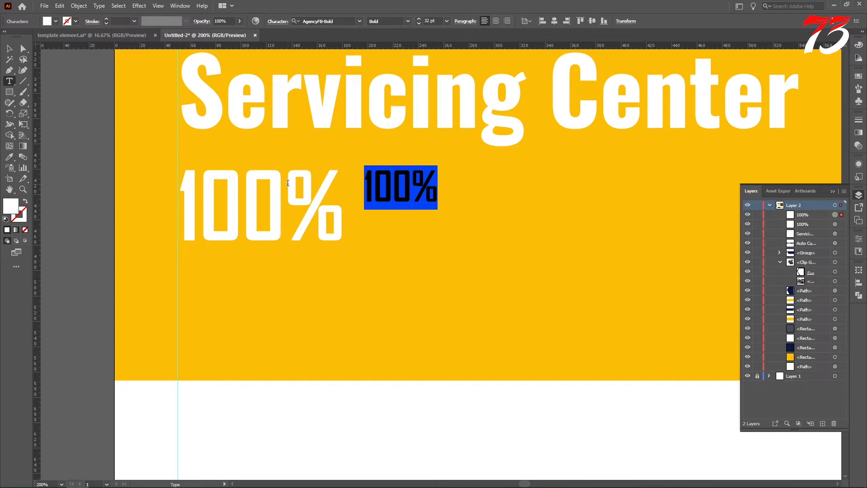
{"action": "type", "text": "Guaran"}
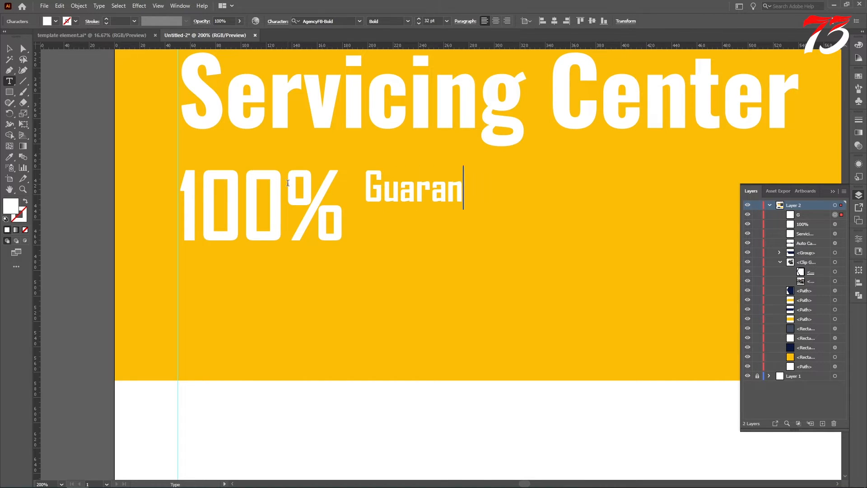
{"action": "type", "text": "teed fas"}
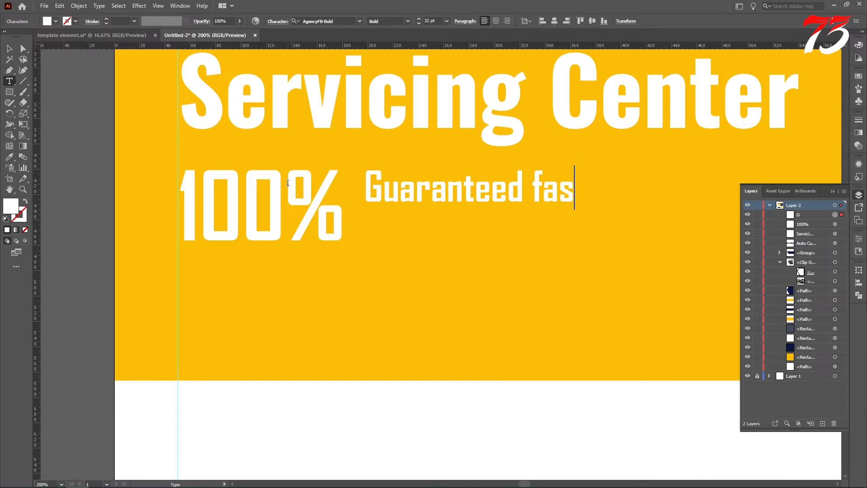
{"action": "type", "text": "t and"}
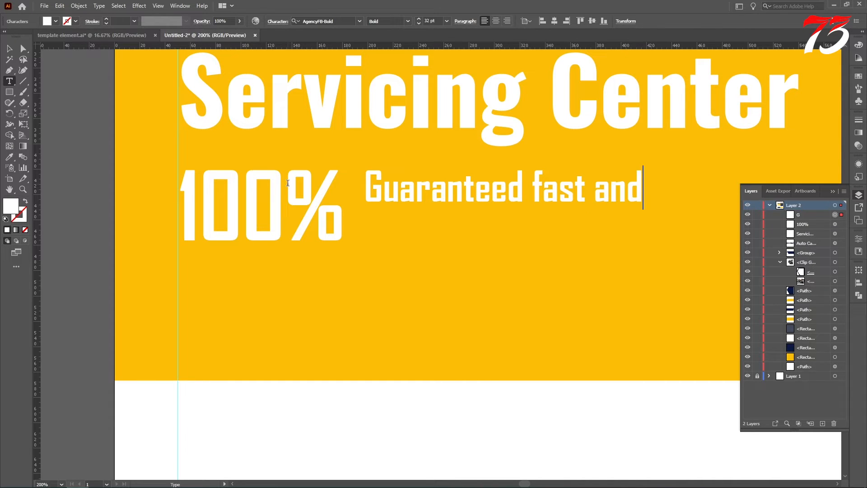
{"action": "key", "text": "Escape"}
- Duplicate the "Guaranteed fast and" line directly below and change the copy to "reliable services"
{"action": "left_click_drag", "start_coordinate": [373, 194], "coordinate": [378, 235]}
{"action": "key", "text": "t"}
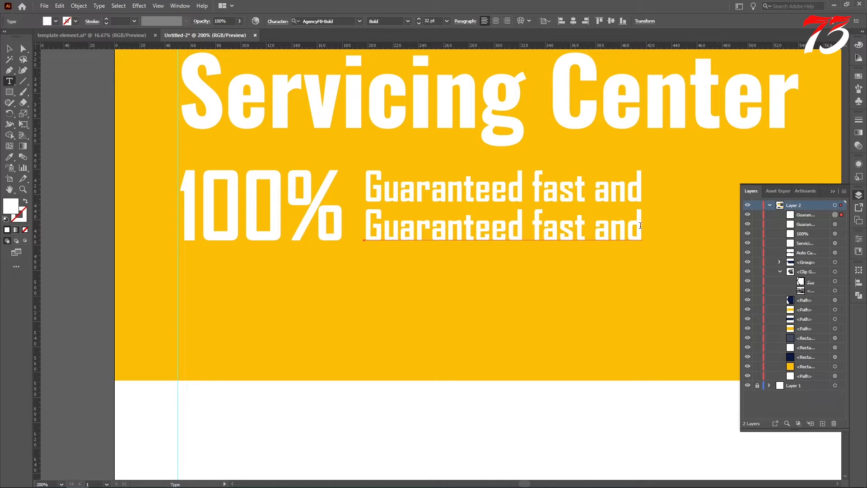
{"action": "left_click_drag", "start_coordinate": [641, 226], "coordinate": [222, 225]}
{"action": "type", "text": "re"}
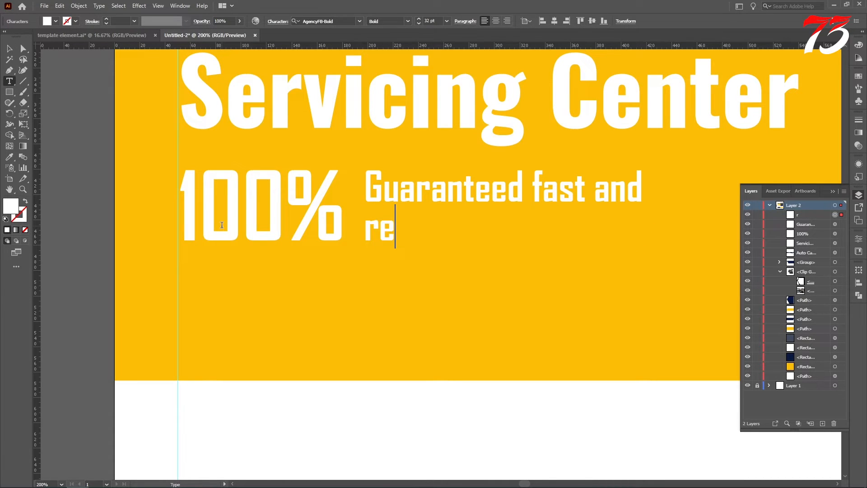
{"action": "type", "text": "liable"}
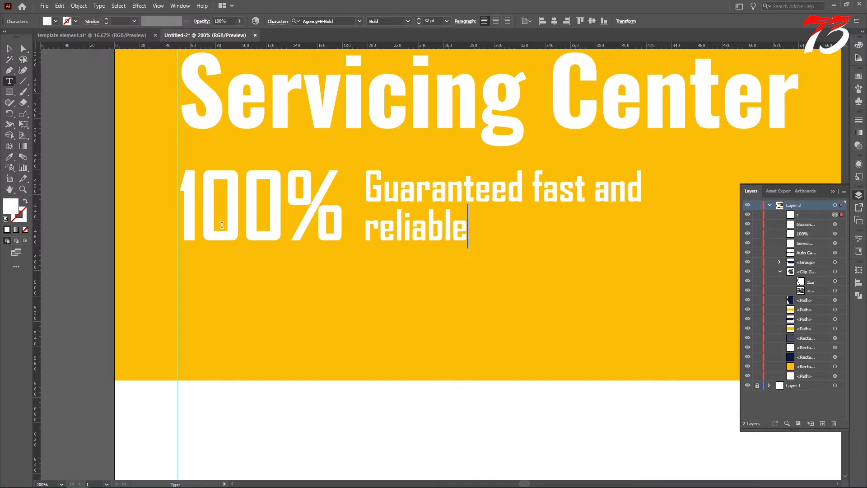
{"action": "type", "text": " services"}
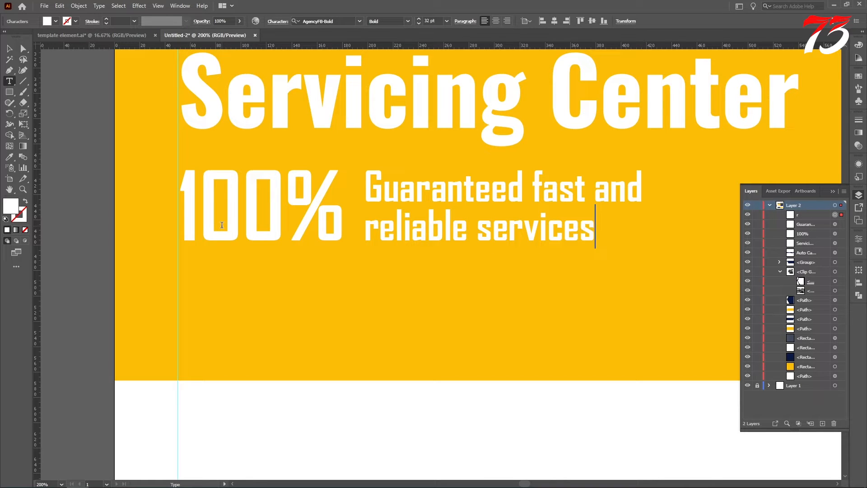
{"action": "key", "text": "Escape"}
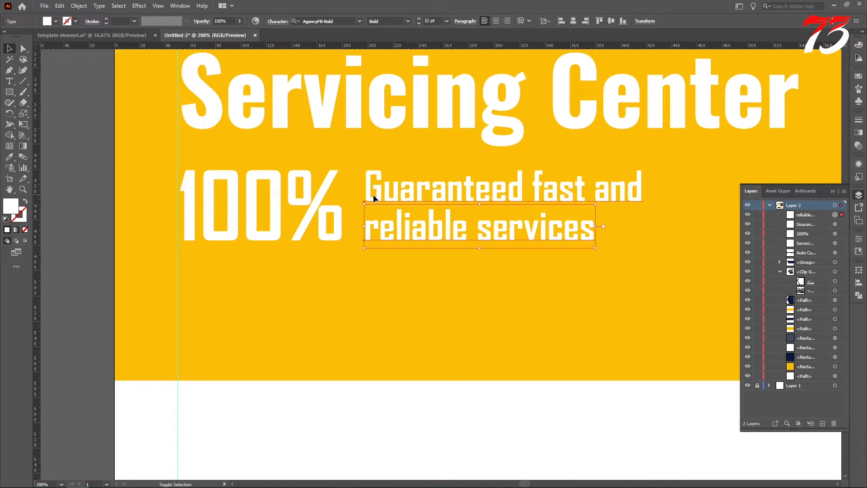
- Group the two small guarantee lines and shift the group slightly closer to "100%"
{"action": "left_click", "coordinate": [374, 194], "text": "shift"}
{"action": "key", "text": "ctrl+g"}
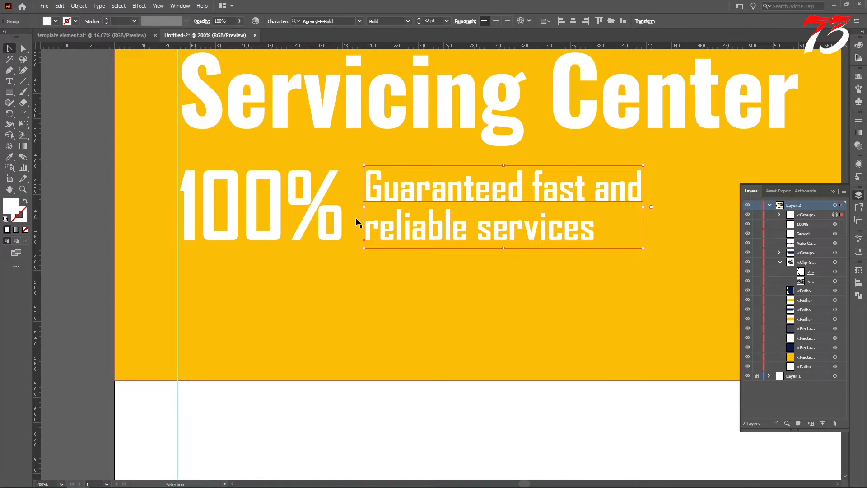
{"action": "left_click_drag", "start_coordinate": [361, 225], "coordinate": [357, 225]}
- Colour "100%" and the guarantee lines with the navy swatch and group them together
{"action": "left_click", "coordinate": [337, 225], "text": "shift"}
{"action": "key", "text": "i"}
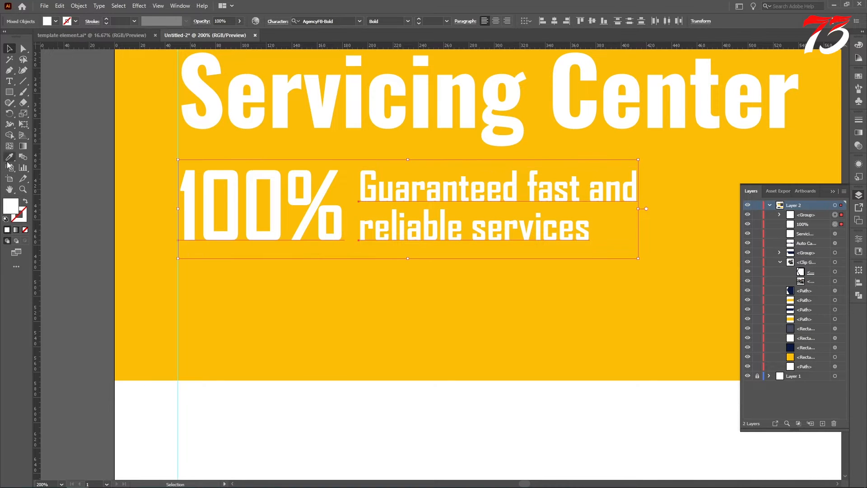
{"action": "key", "text": "ctrl+0"}
{"action": "left_click", "coordinate": [236, 285]}
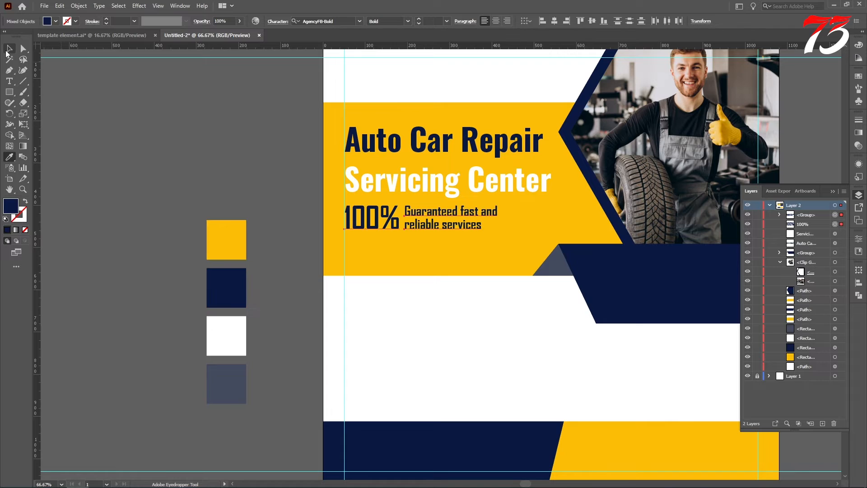
{"action": "left_click", "coordinate": [9, 48]}
{"action": "key", "text": "ctrl+g"}
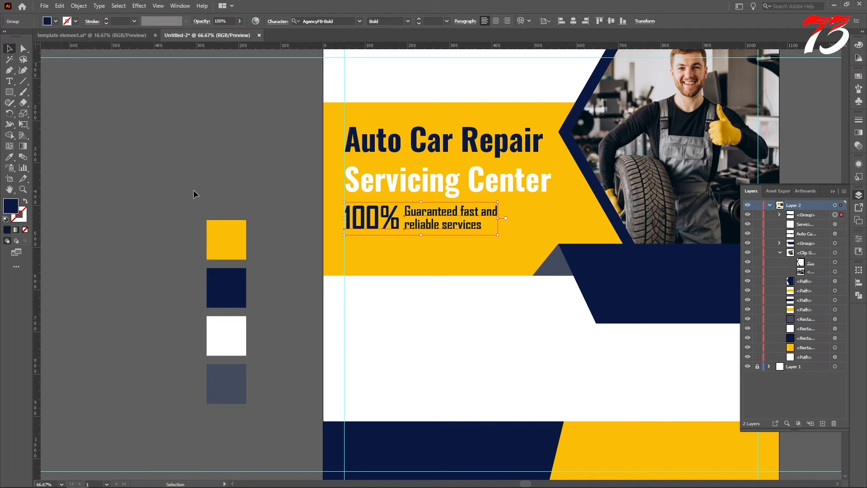
{"action": "left_click", "coordinate": [239, 199]}
- Nudge the guarantee text group and the "Auto Car Repair" heading slightly down to even out the line spacing
{"action": "scroll", "coordinate": [502, 171], "scroll_direction": "up", "scroll_amount": 1}
{"action": "scroll", "coordinate": [461, 180], "scroll_direction": "up", "scroll_amount": 1}
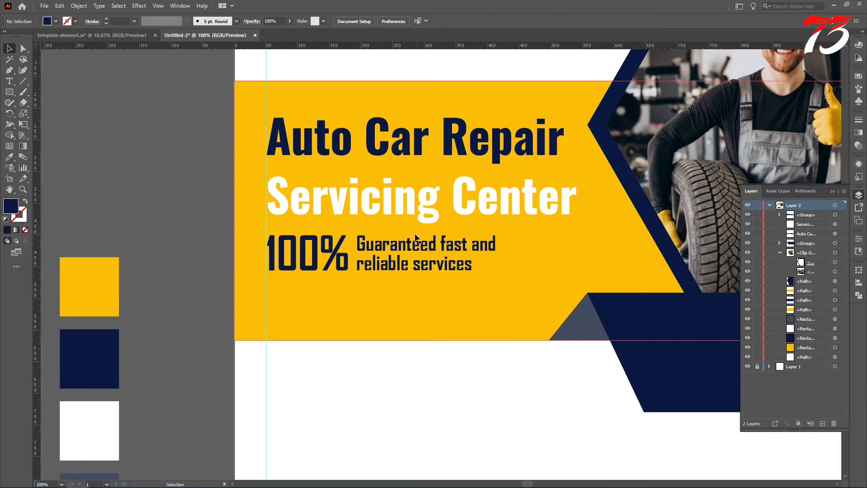
{"action": "left_click", "coordinate": [319, 260]}
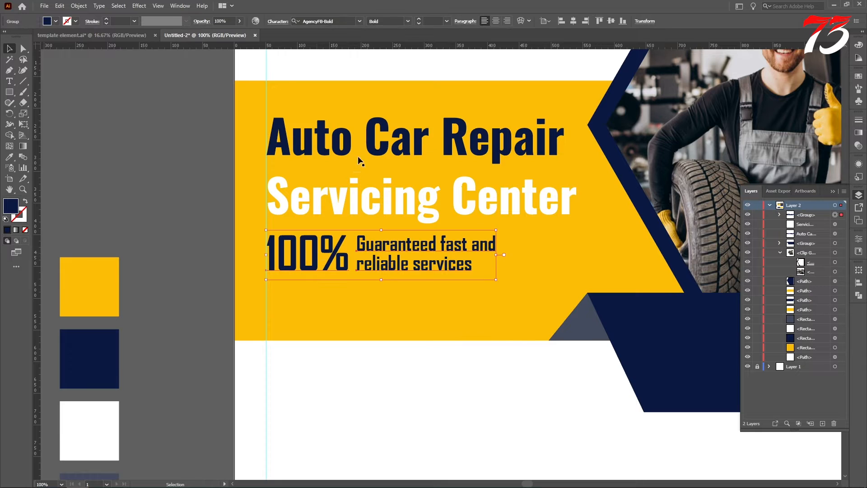
{"action": "key", "text": "Down"}
{"action": "key", "text": "Down"}
{"action": "key", "text": "Down"}
{"action": "left_click", "coordinate": [388, 151]}
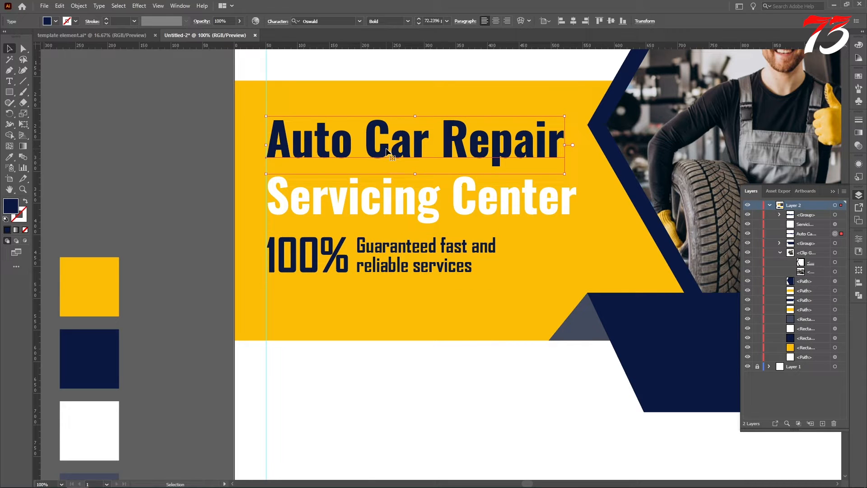
- Shrink the guarantee text group slightly, then enlarge the two heading lines and fit the whole text block within the yellow band
{"action": "left_click", "coordinate": [477, 254]}
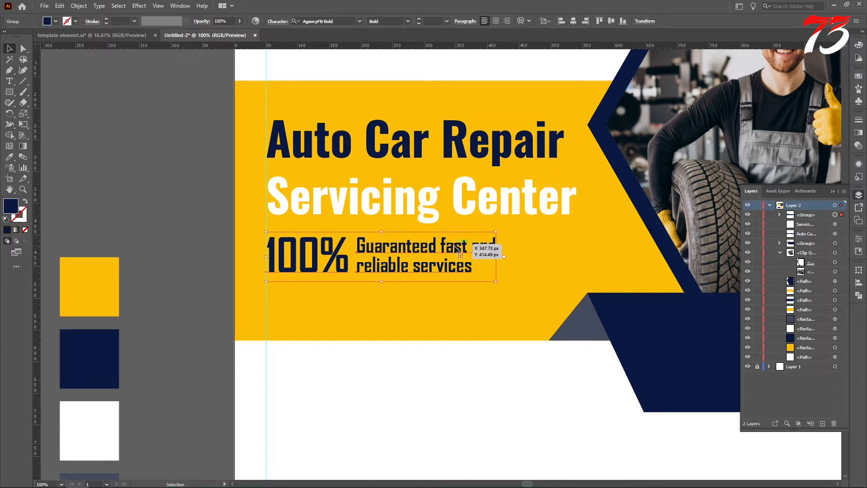
{"action": "left_click_drag", "start_coordinate": [496, 282], "coordinate": [520, 265]}
{"action": "left_click", "coordinate": [459, 208], "text": "shift"}
{"action": "left_click", "coordinate": [436, 146], "text": "shift"}
{"action": "scroll", "coordinate": [373, 199], "scroll_direction": "down", "scroll_amount": 1}
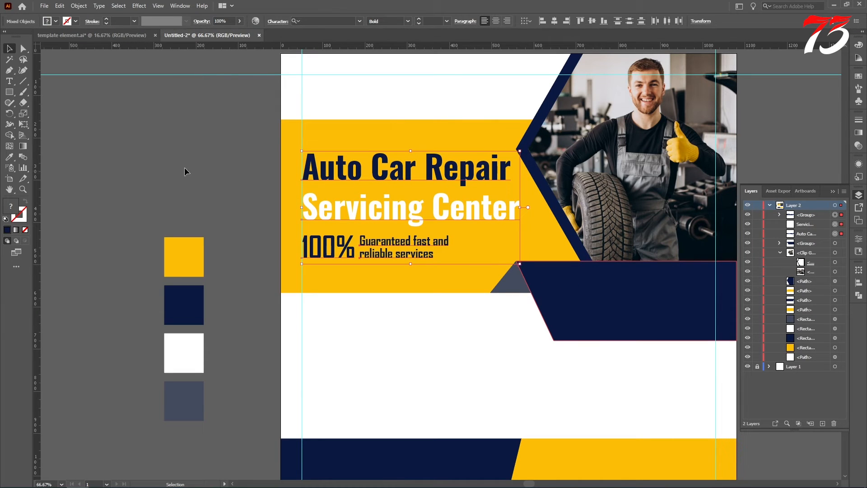
{"action": "left_click", "coordinate": [166, 140]}
- Add the two-line quoted text "Specialist, Licensed and insured" on the navy folded banner, breaking the line after "Licensed"
{"action": "scroll", "coordinate": [201, 154], "scroll_direction": "down", "scroll_amount": 1, "text": "alt"}
{"action": "left_click", "coordinate": [17, 81]}
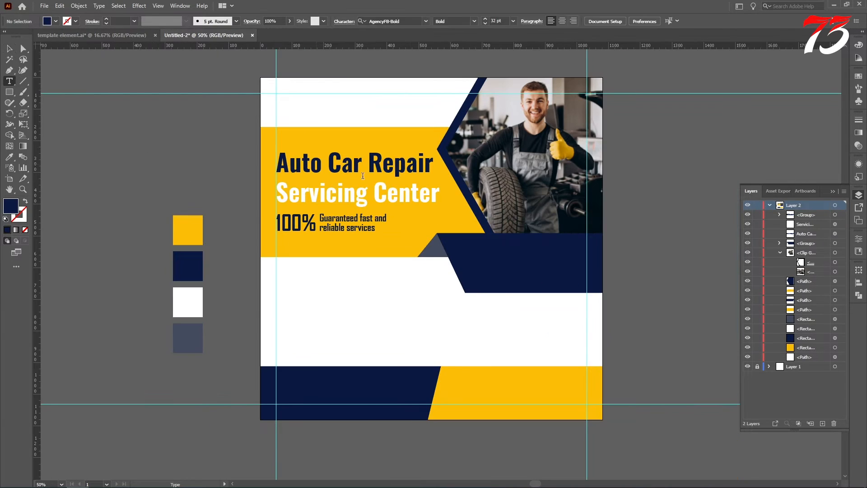
{"action": "scroll", "coordinate": [520, 246], "scroll_direction": "up", "scroll_amount": 2, "text": "alt"}
{"action": "left_click", "coordinate": [448, 184]}
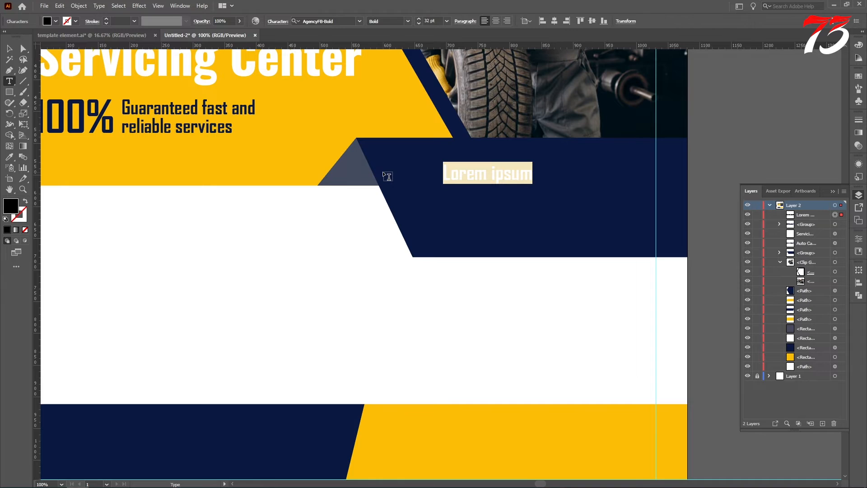
{"action": "type", "text": "S"}
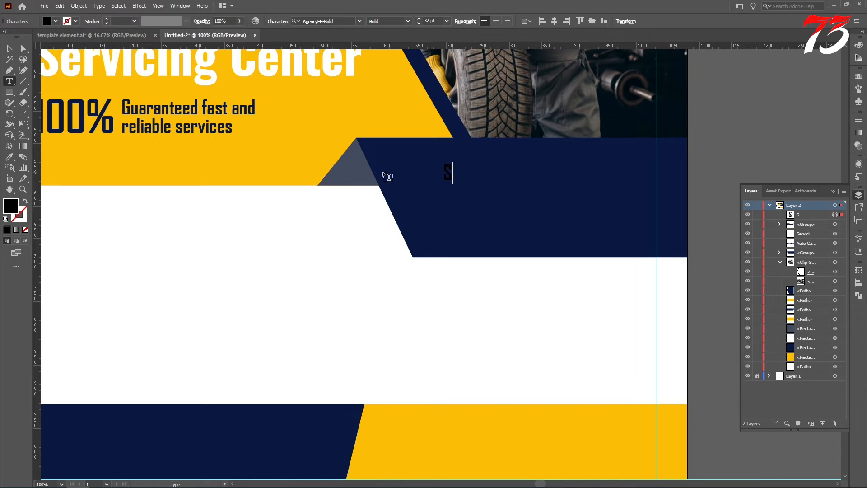
{"action": "type", "text": "pecialist,"}
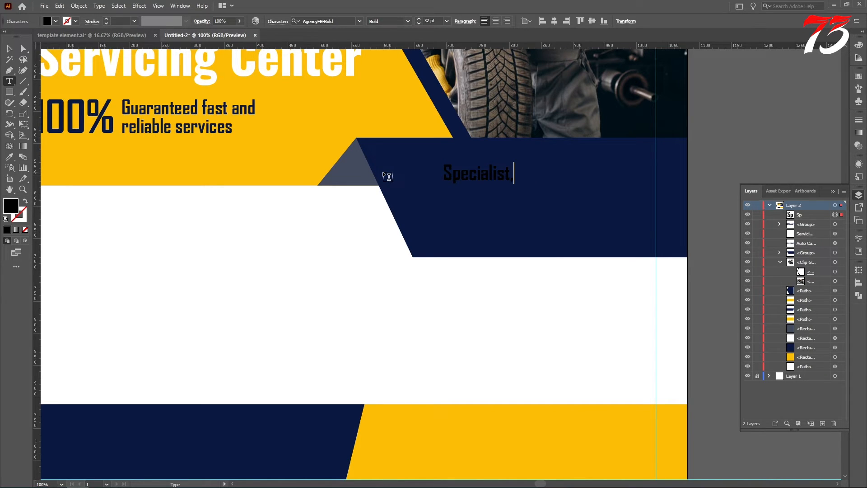
{"action": "type", "text": " Licensed "}
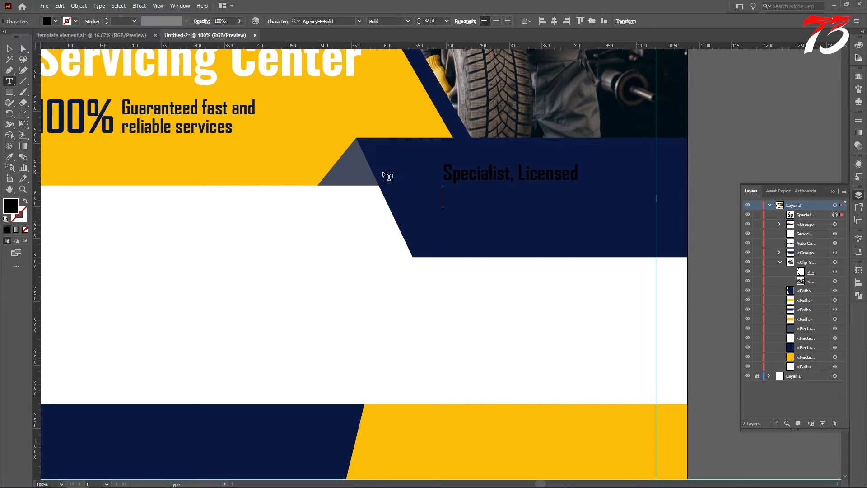
{"action": "type", "text": "and ins"}
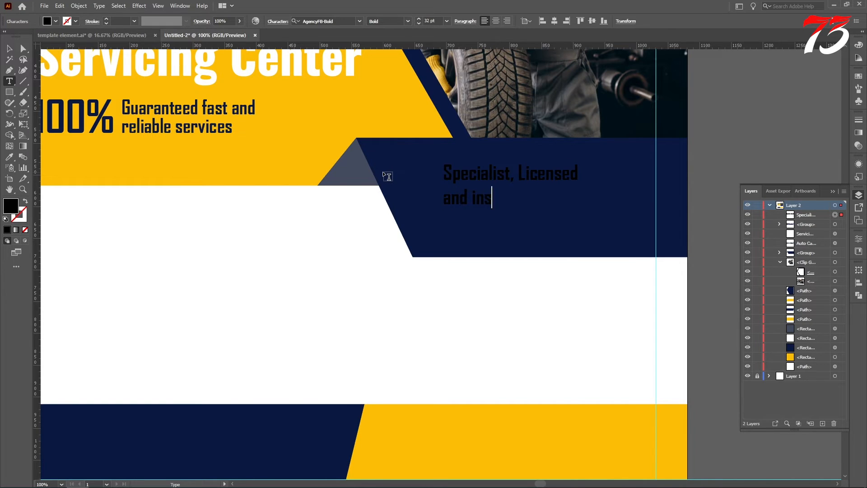
{"action": "type", "text": "ured\""}
{"action": "left_click", "coordinate": [446, 168]}
{"action": "type", "text": "\""}
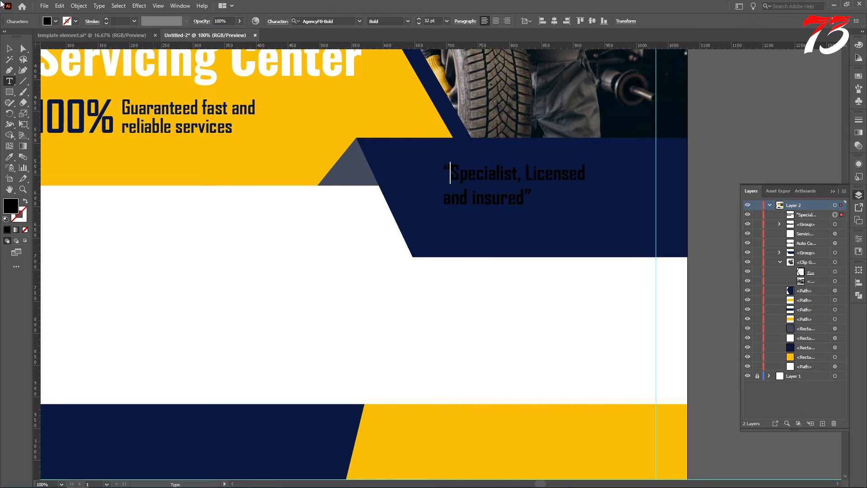
- Colour the quoted banner text white by sampling the white background
{"action": "left_click", "coordinate": [8, 45]}
{"action": "left_click", "coordinate": [9, 156]}
{"action": "left_click", "coordinate": [111, 255]}
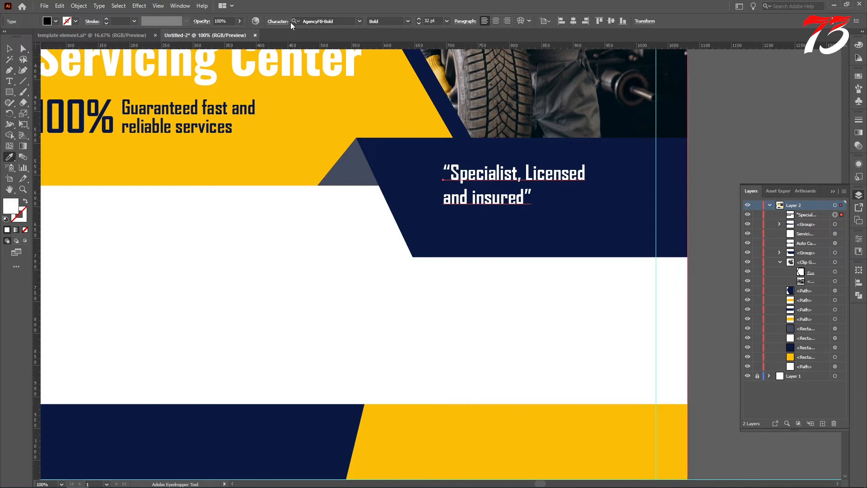
- Set the quoted banner text in Montserrat Bold Italic and align it right
{"action": "left_click", "coordinate": [337, 21]}
{"action": "type", "text": "mont"}
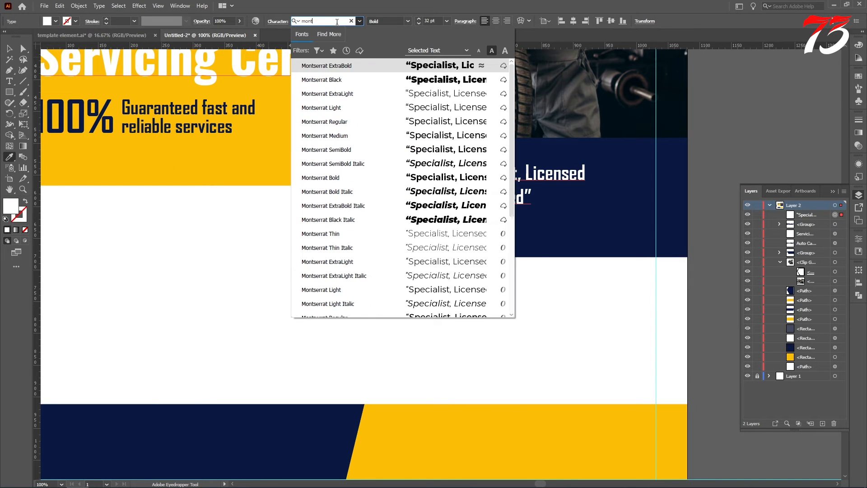
{"action": "left_click", "coordinate": [384, 193]}
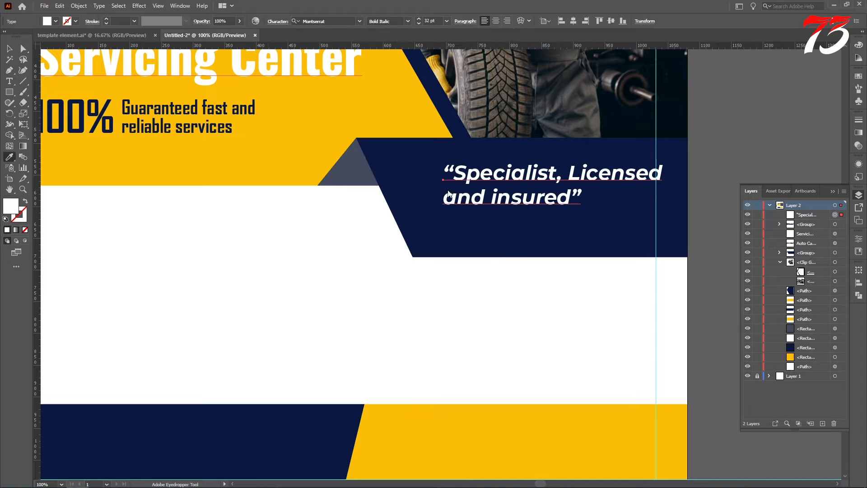
{"action": "left_click", "coordinate": [508, 22]}
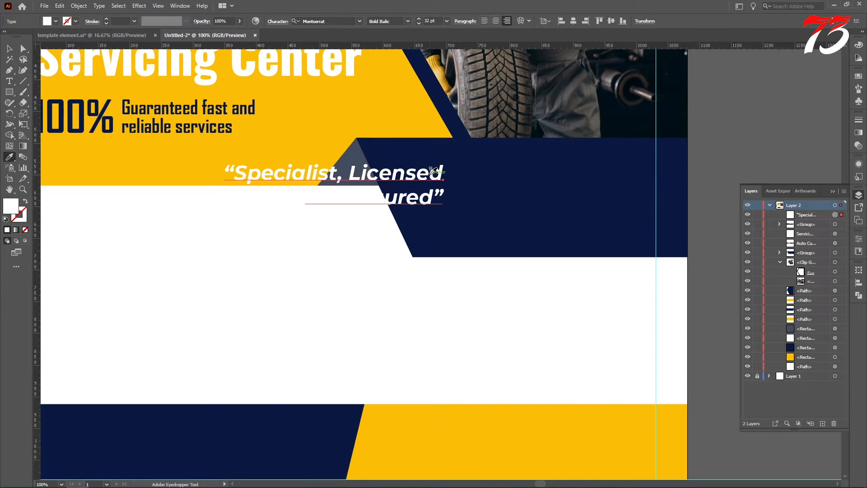
- Place the quote on the navy banner against the margin guide, enlarge it to about 36.6 pt and adjust its height on the banner
{"action": "scroll", "coordinate": [422, 174], "scroll_direction": "down", "scroll_amount": 1}
{"action": "key", "text": "v"}
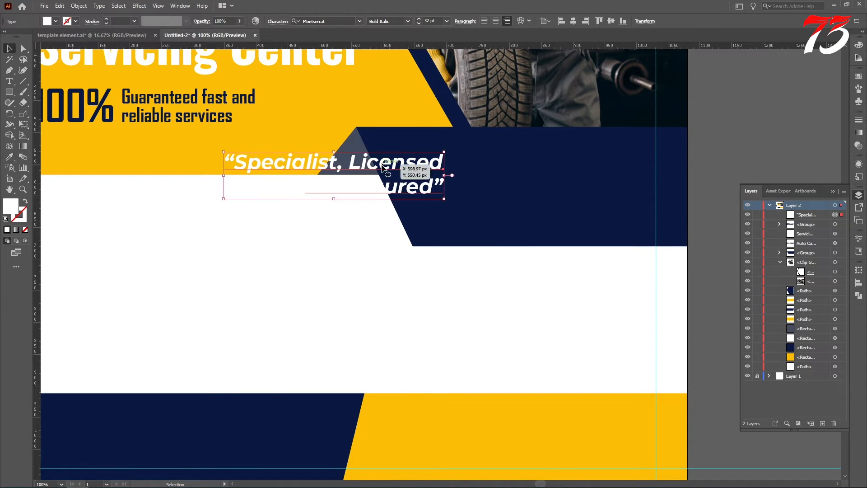
{"action": "left_click_drag", "start_coordinate": [384, 167], "coordinate": [596, 171]}
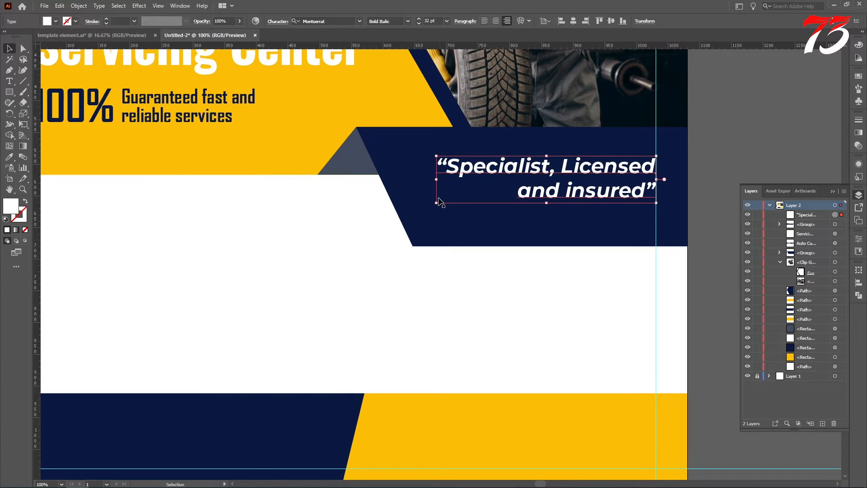
{"action": "left_click_drag", "start_coordinate": [439, 199], "coordinate": [405, 224]}
{"action": "scroll", "coordinate": [373, 221], "scroll_direction": "down", "scroll_amount": 2}
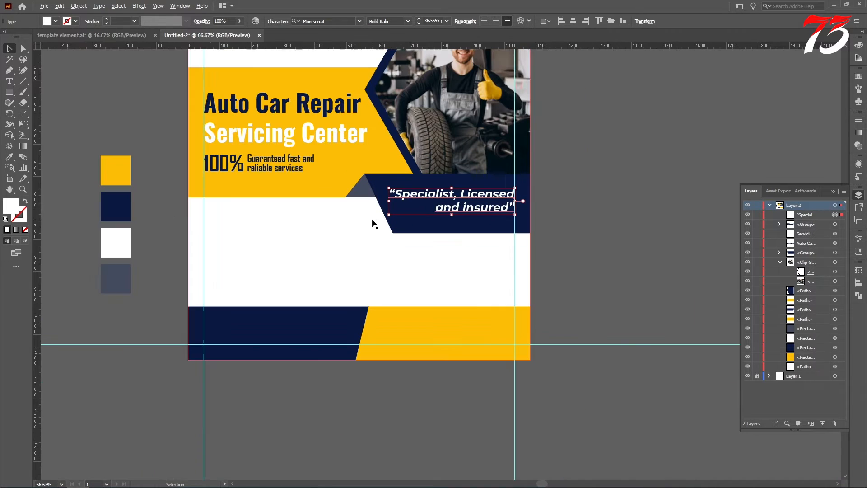
{"action": "key", "text": "Up"}
{"action": "key", "text": "Up"}
{"action": "key", "text": "Up"}
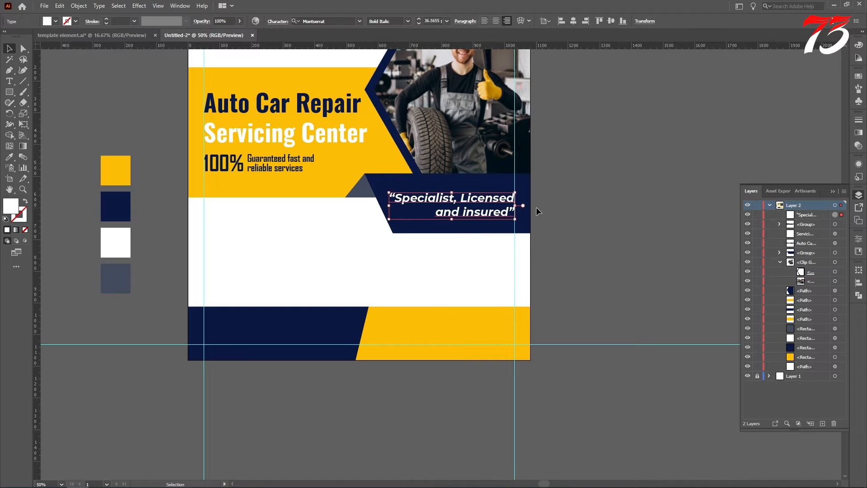
{"action": "left_click", "coordinate": [585, 183]}
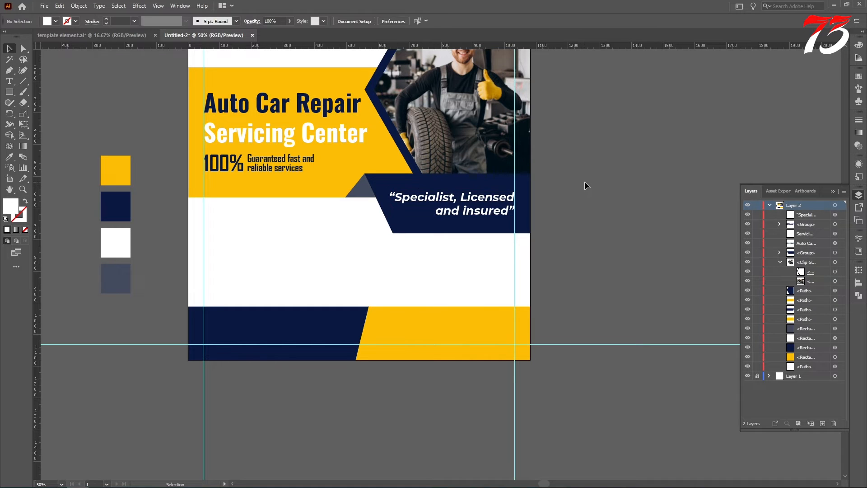
- Copy the "30% OFF FOR THIS MONTH" badge from the template element.ai document and paste it beside the post's artboard
{"action": "left_click", "coordinate": [90, 36]}
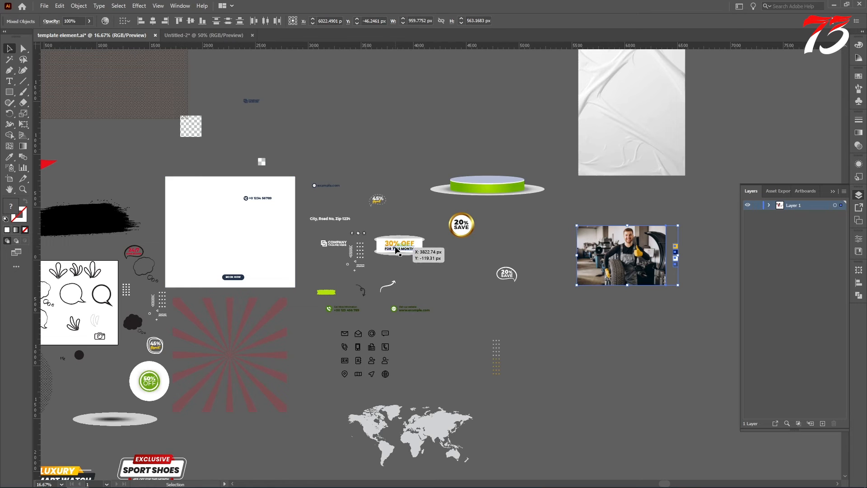
{"action": "left_click_drag", "start_coordinate": [397, 248], "coordinate": [623, 235]}
{"action": "scroll", "coordinate": [637, 250], "scroll_direction": "down", "scroll_amount": 3}
{"action": "left_click", "coordinate": [637, 251]}
{"action": "scroll", "coordinate": [672, 204], "scroll_direction": "up", "scroll_amount": 1}
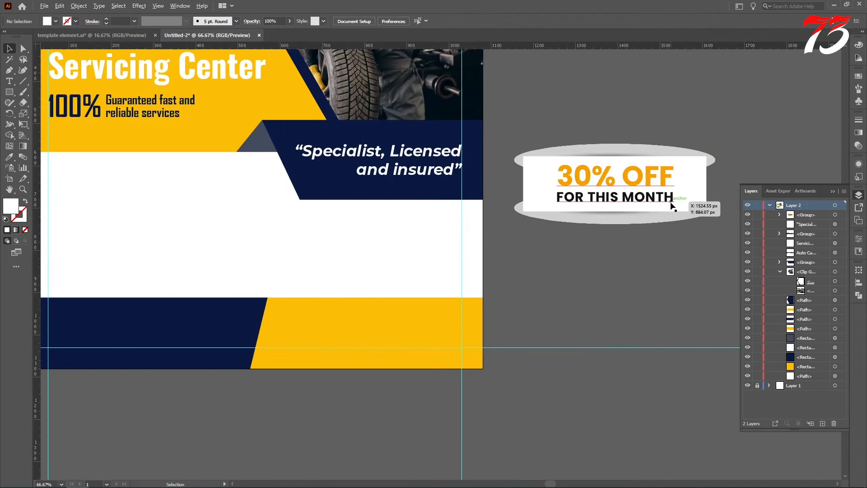
{"action": "scroll", "coordinate": [577, 171], "scroll_direction": "down", "scroll_amount": 2}
- Add the text "50% off" in the empty area below the pasted badge
{"action": "left_click", "coordinate": [9, 81]}
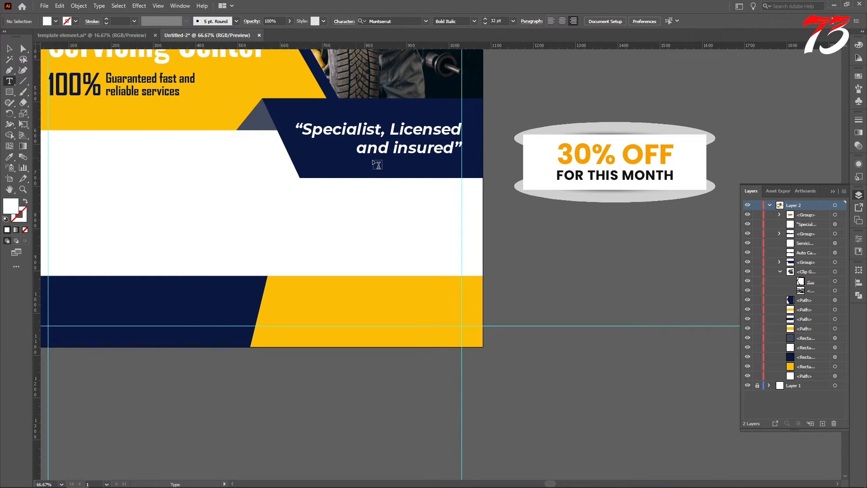
{"action": "left_click", "coordinate": [594, 274]}
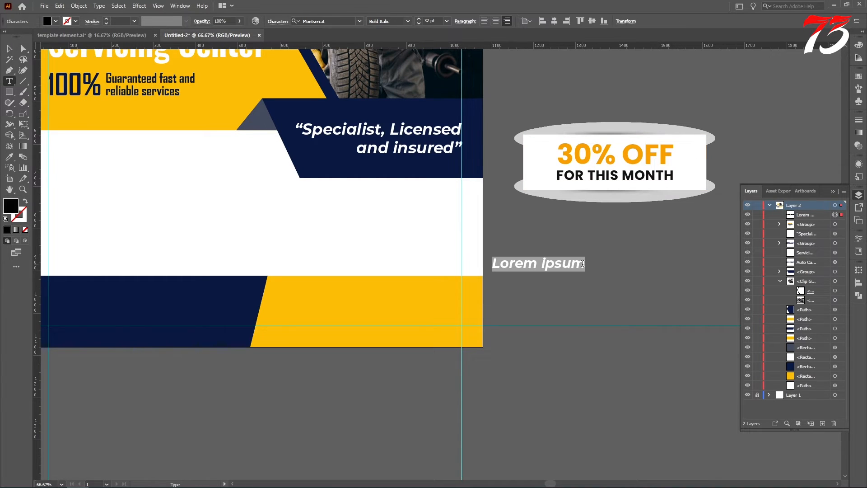
{"action": "type", "text": "50"}
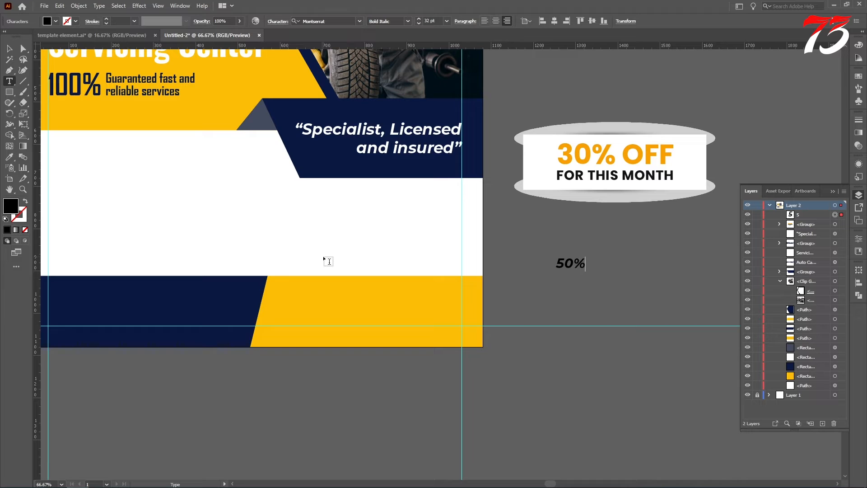
{"action": "type", "text": "% off"}
{"action": "left_click", "coordinate": [9, 49]}
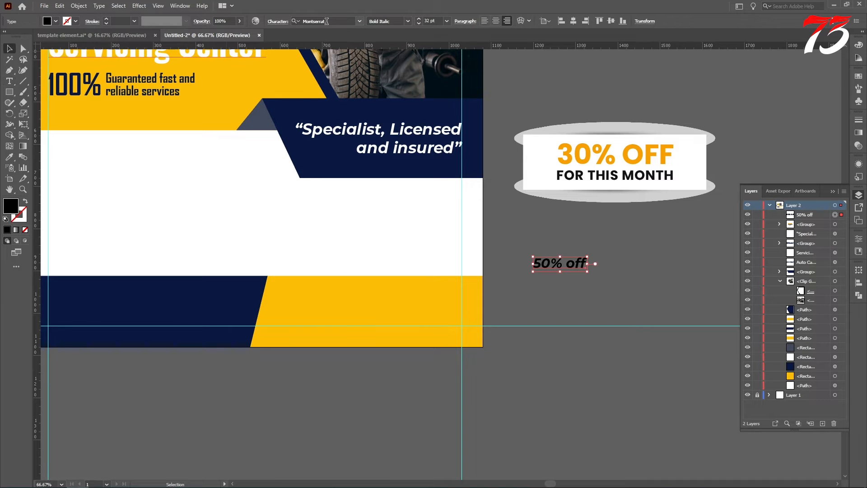
- Set the "50% off" text in AgencyFB-Bold and enlarge it to about 114 pt
{"action": "left_click", "coordinate": [360, 21]}
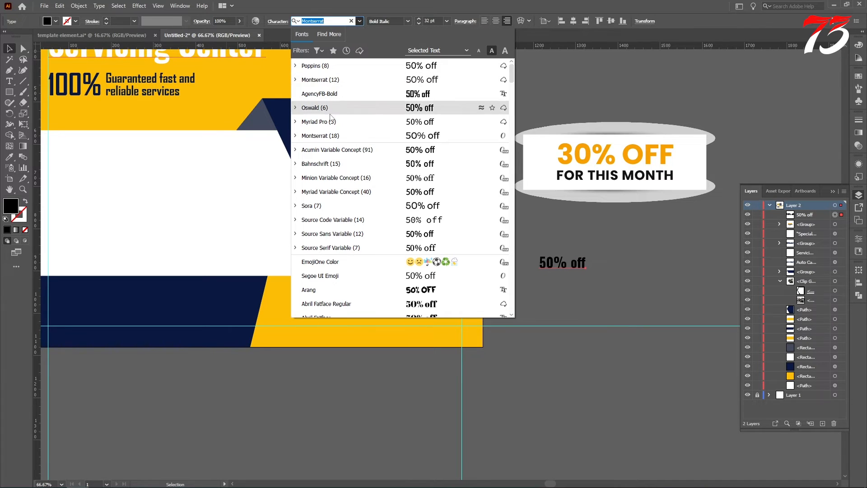
{"action": "type", "text": "ag"}
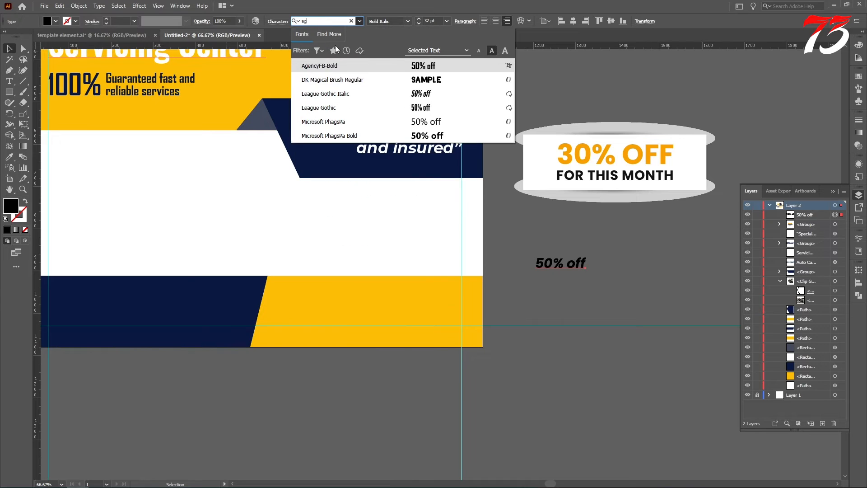
{"action": "key", "text": "Return"}
{"action": "left_click_drag", "start_coordinate": [586, 270], "coordinate": [680, 301]}
{"action": "left_click", "coordinate": [680, 343]}
- Ungroup the badge and delete its "30% OFF FOR THIS MONTH" text, keeping the white box and shadows
{"action": "left_click", "coordinate": [605, 156]}
{"action": "right_click", "coordinate": [606, 155]}
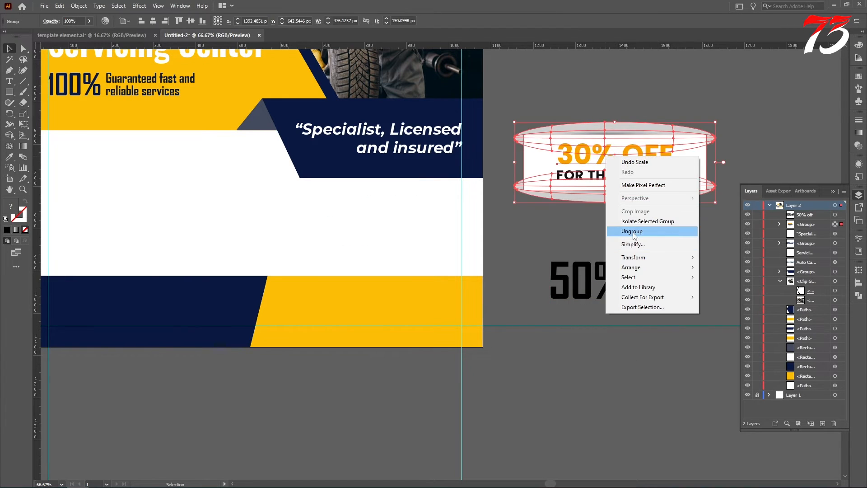
{"action": "left_click", "coordinate": [642, 230]}
{"action": "left_click", "coordinate": [637, 156]}
{"action": "key", "text": "Delete"}
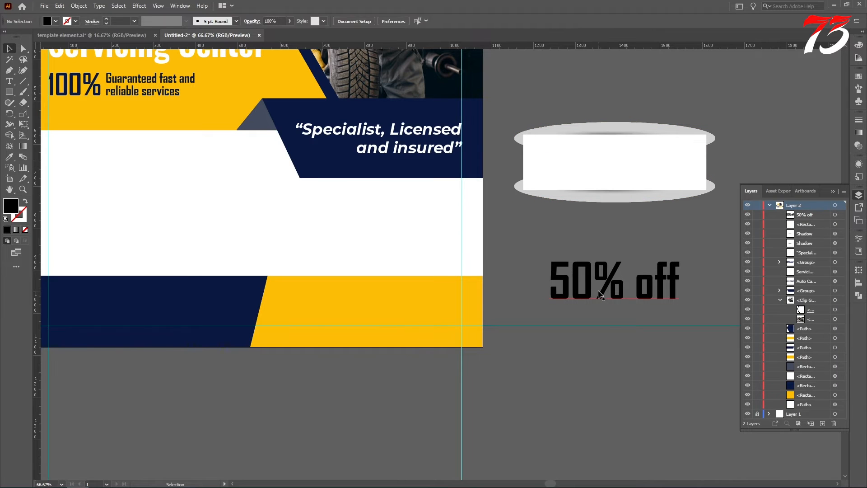
- Colour the "50% off" text yellow by sampling the yellow band at the foot of the post
{"action": "left_click", "coordinate": [614, 280]}
{"action": "left_click", "coordinate": [9, 157]}
{"action": "left_click", "coordinate": [407, 297]}
{"action": "left_click", "coordinate": [9, 48]}
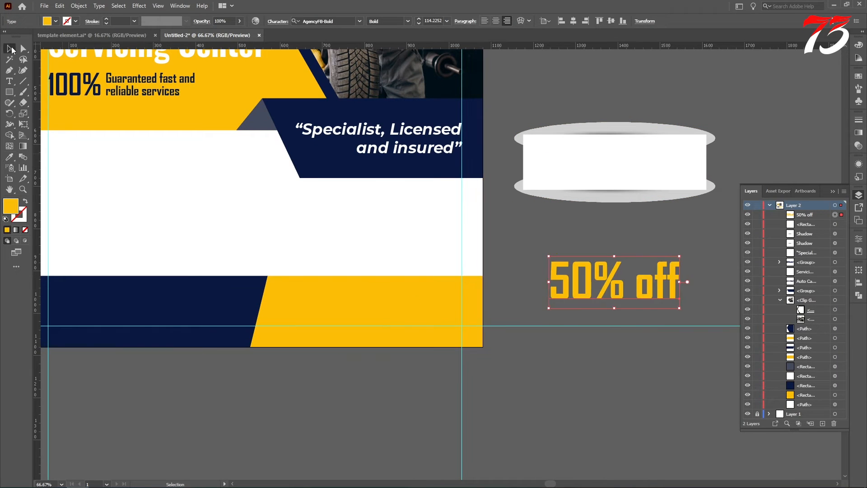
- Move the yellow "50% off" text onto the blank badge and change its case to uppercase
{"action": "scroll", "coordinate": [592, 299], "scroll_direction": "up", "scroll_amount": 1}
{"action": "left_click_drag", "start_coordinate": [582, 317], "coordinate": [585, 197]}
{"action": "left_click", "coordinate": [99, 6]}
{"action": "mouse_move", "coordinate": [118, 142]}
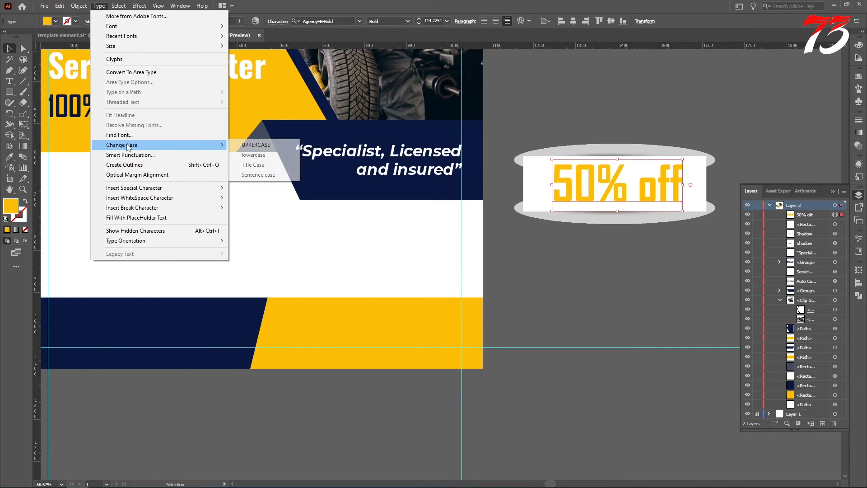
{"action": "left_click", "coordinate": [271, 144]}
{"action": "scroll", "coordinate": [690, 185], "scroll_direction": "up", "scroll_amount": 2}
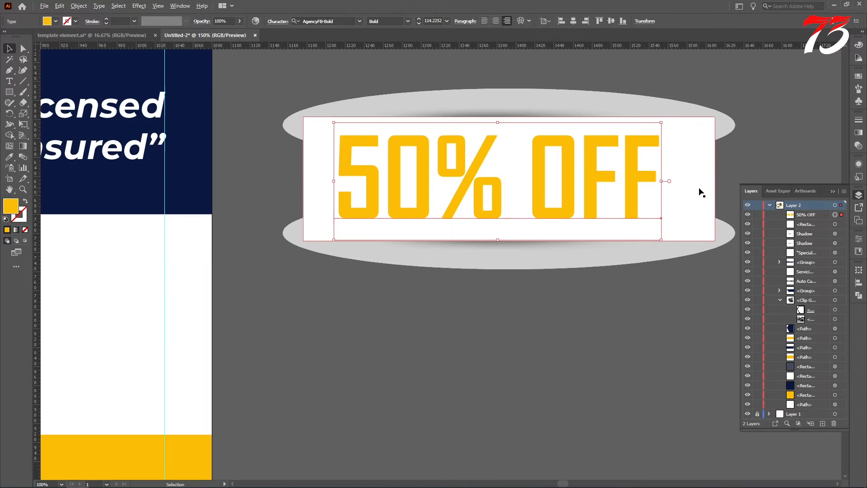
- Move the "50% OFF" text off the badge and group the badge's white box with its shadows
{"action": "left_click_drag", "start_coordinate": [424, 188], "coordinate": [481, 353]}
{"action": "scroll", "coordinate": [439, 190], "scroll_direction": "down", "scroll_amount": 1}
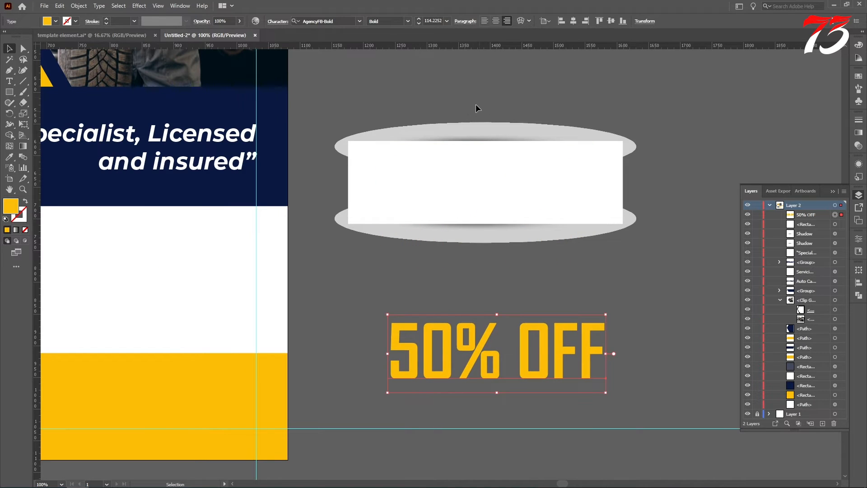
{"action": "left_click", "coordinate": [506, 255]}
{"action": "scroll", "coordinate": [581, 194], "scroll_direction": "down", "scroll_amount": 2}
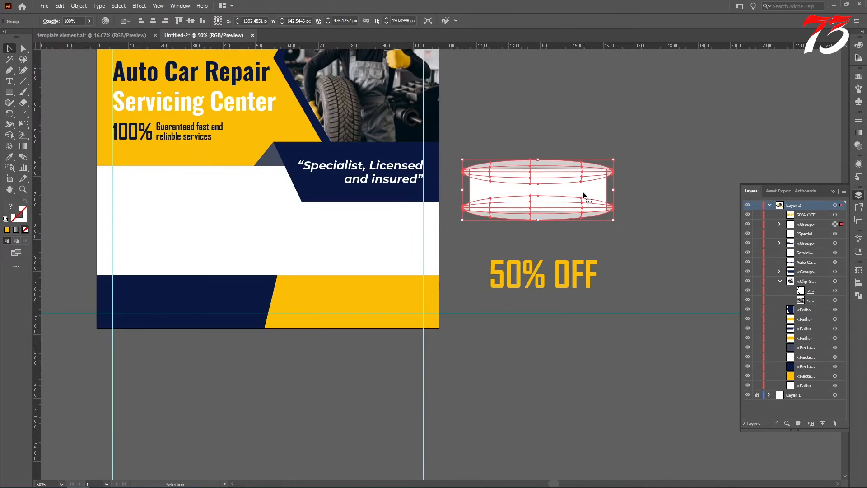
- Place the badge group in the white area below the navy banner and shrink it to about 328 px wide
{"action": "left_click_drag", "start_coordinate": [579, 193], "coordinate": [402, 237]}
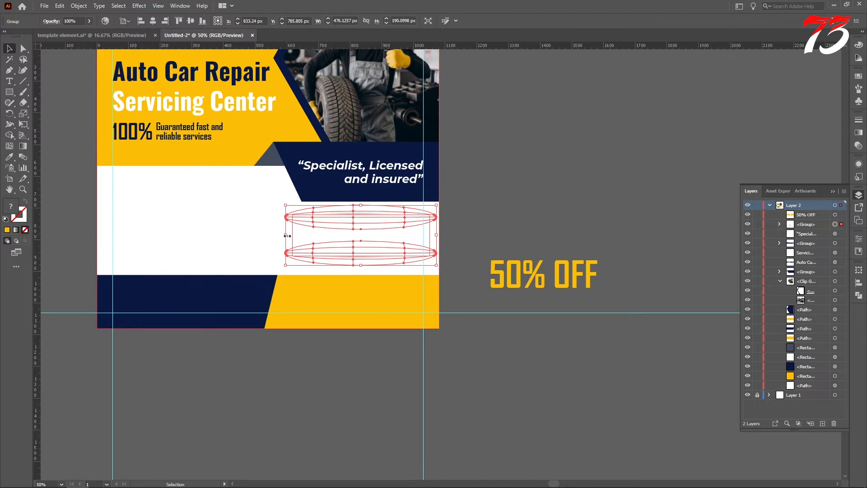
{"action": "left_click_drag", "start_coordinate": [285, 235], "coordinate": [333, 235]}
{"action": "left_click", "coordinate": [448, 218]}
{"action": "scroll", "coordinate": [379, 241], "scroll_direction": "up", "scroll_amount": 2}
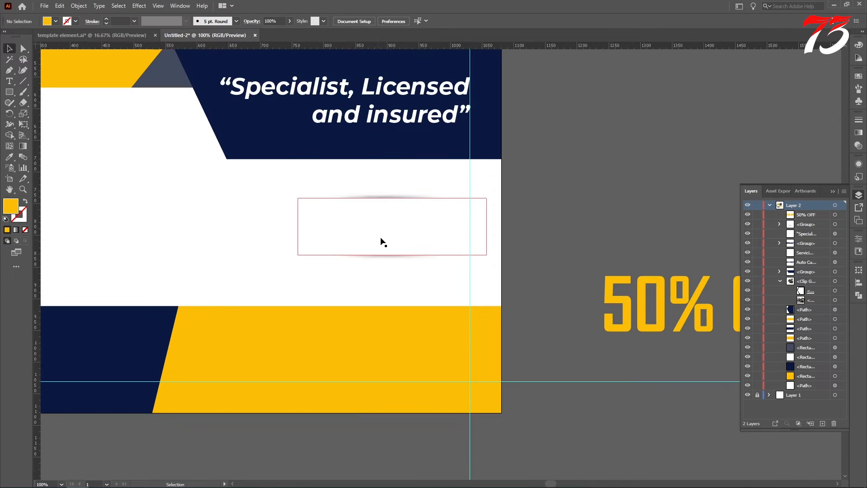
{"action": "left_click_drag", "start_coordinate": [387, 236], "coordinate": [385, 218]}
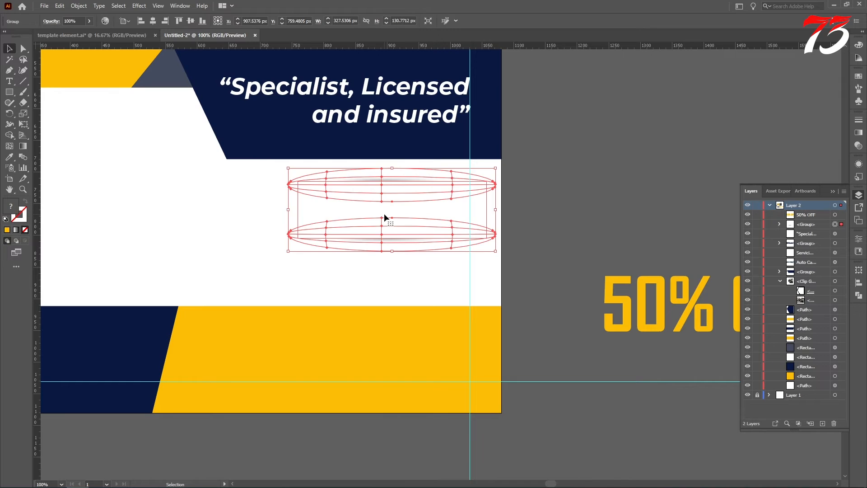
{"action": "left_click", "coordinate": [534, 206]}
- Place the "50% OFF" text on the badge between its shadows and shrink it to about 72.5 pt
{"action": "left_click_drag", "start_coordinate": [654, 331], "coordinate": [331, 227]}
{"action": "left_click_drag", "start_coordinate": [504, 208], "coordinate": [471, 211]}
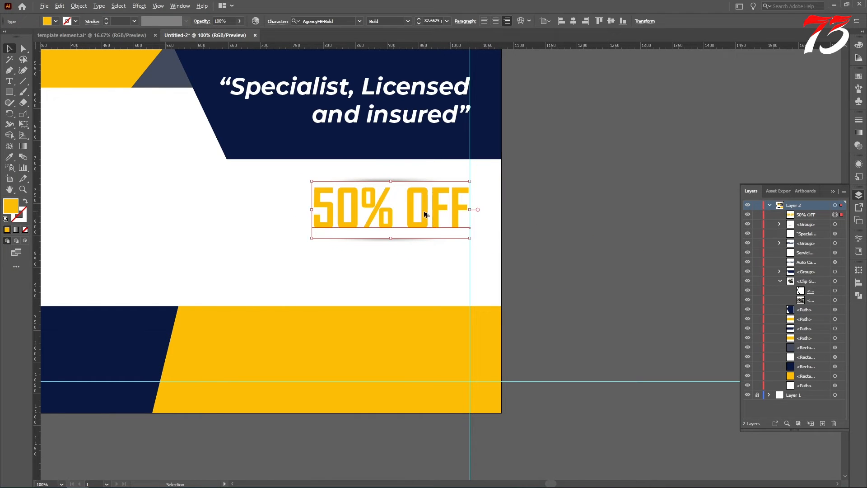
{"action": "scroll", "coordinate": [425, 215], "scroll_direction": "up", "scroll_amount": 2}
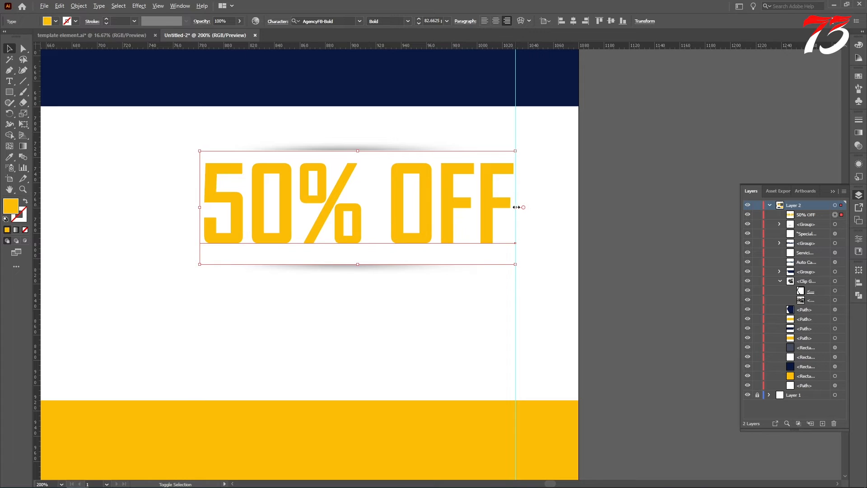
{"action": "left_click_drag", "start_coordinate": [517, 204], "coordinate": [494, 204]}
- Align the "50% OFF" text and badge horizontally, then shift both right until the text meets the margin guide
{"action": "left_click", "coordinate": [410, 153], "text": "shift"}
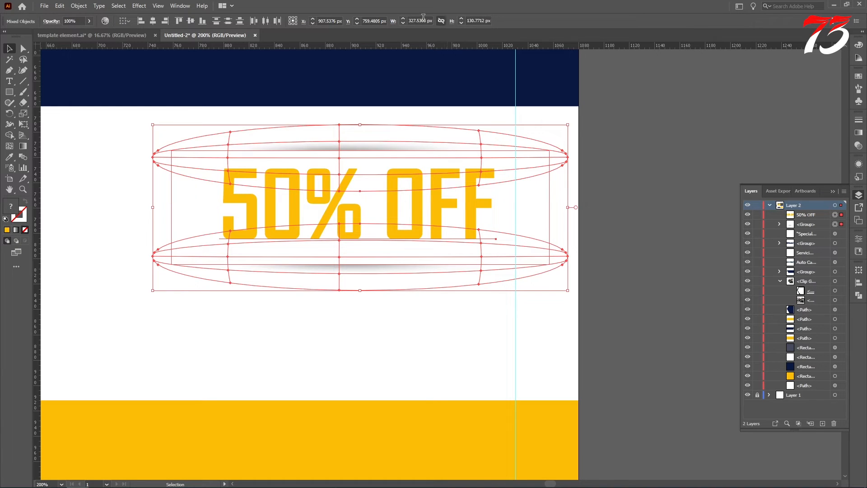
{"action": "left_click", "coordinate": [153, 21]}
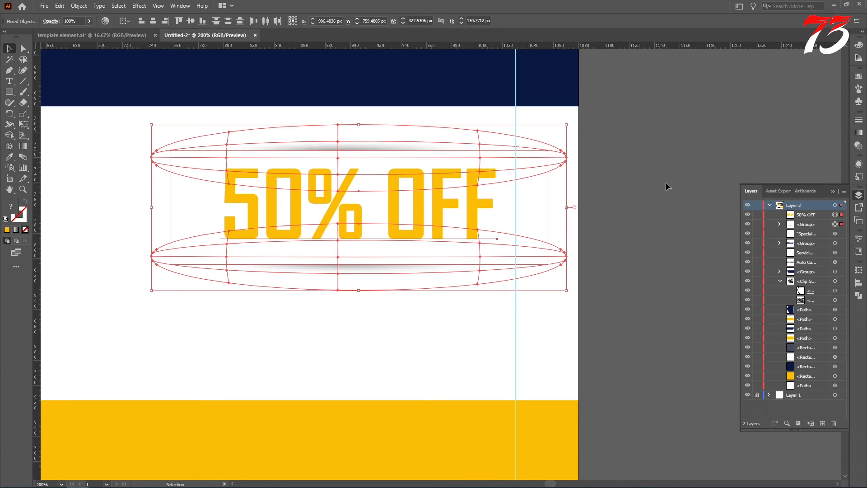
{"action": "key", "text": "Right"}
{"action": "key", "text": "Right"}
{"action": "key", "text": "Right"}
{"action": "key", "text": "Right"}
{"action": "key", "text": "Right"}
{"action": "key", "text": "Right"}
{"action": "key", "text": "Right"}
{"action": "key", "text": "Right"}
{"action": "key", "text": "Right"}
{"action": "key", "text": "Right"}
{"action": "key", "text": "Right"}
{"action": "key", "text": "Right"}
{"action": "key", "text": "Right"}
{"action": "key", "text": "Right"}
{"action": "key", "text": "Right"}
{"action": "key", "text": "Right"}
{"action": "key", "text": "Right"}
{"action": "key", "text": "Right"}
{"action": "key", "text": "Right"}
{"action": "key", "text": "Right"}
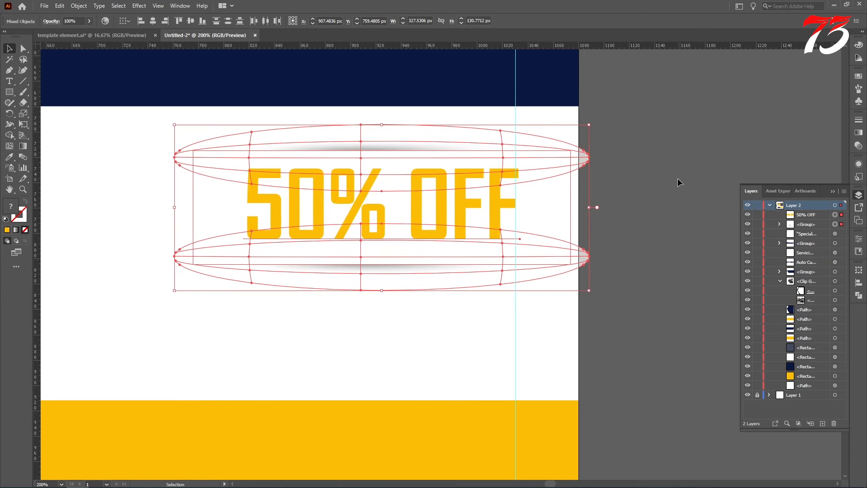
{"action": "key", "text": "Left"}
{"action": "key", "text": "Left"}
{"action": "key", "text": "Left"}
{"action": "left_click", "coordinate": [666, 181]}
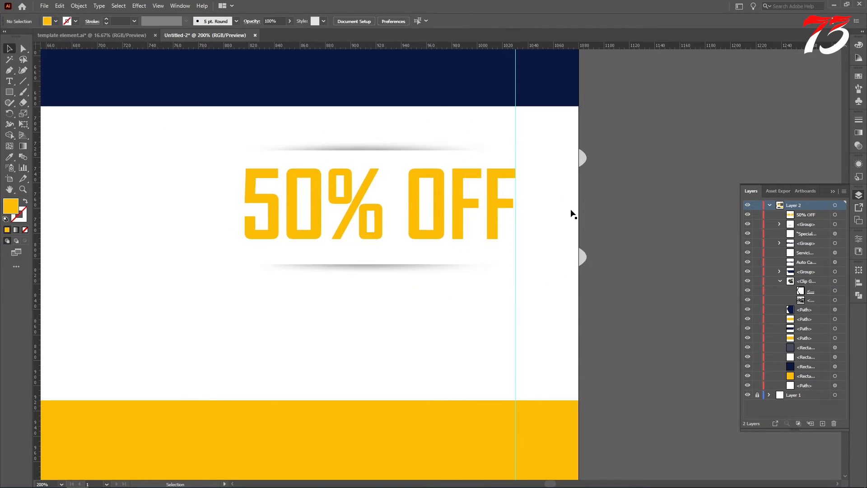
- Narrow the badge group from both sides so its shadows stay within the artboard
{"action": "left_click", "coordinate": [580, 207]}
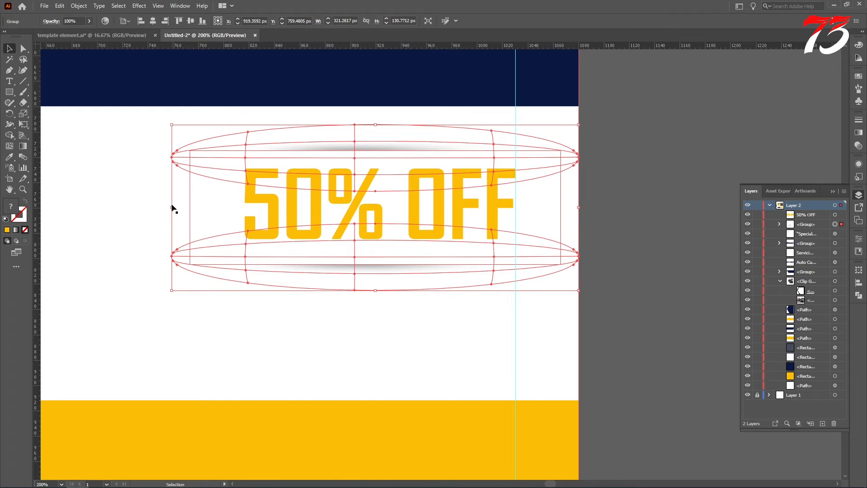
{"action": "left_click_drag", "start_coordinate": [172, 207], "coordinate": [185, 208]}
{"action": "left_click", "coordinate": [659, 199]}
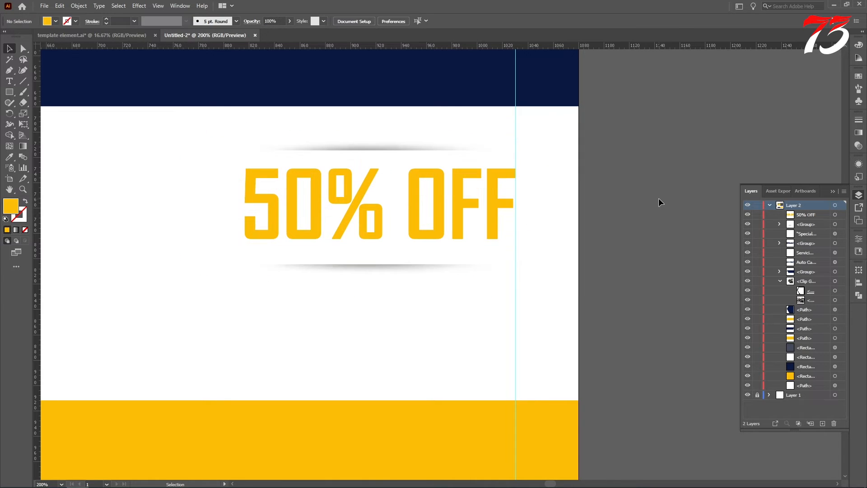
- Nudge the "50% OFF" text slightly down between the two shadow lines
{"action": "left_click", "coordinate": [444, 210]}
{"action": "key", "text": "Down"}
{"action": "key", "text": "Down"}
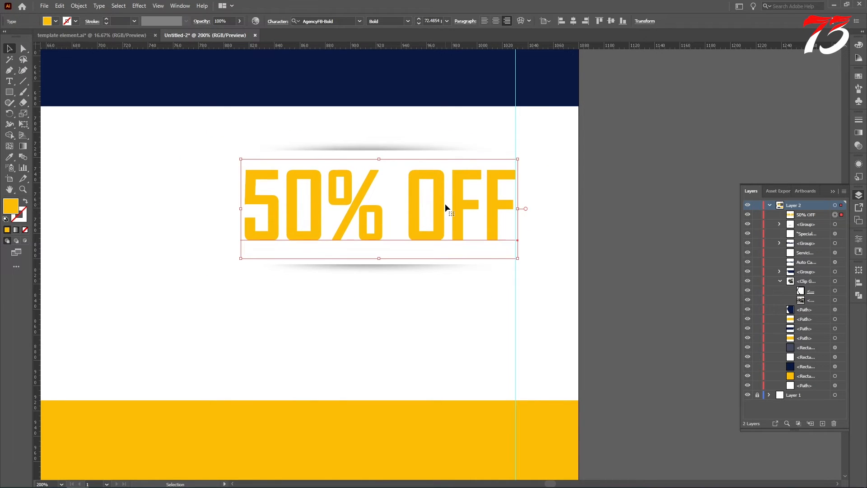
- Nudge the "50% OFF" text slightly up between the two shadow lines
{"action": "key", "text": "Up"}
{"action": "left_click", "coordinate": [637, 220]}
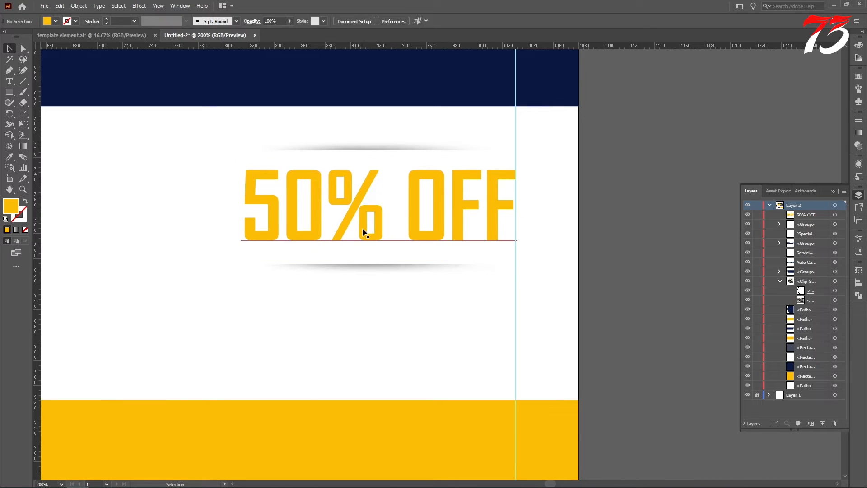
- Draw a yellow rectangle about 172 by 40 px below the 50% OFF badge, ending at the right margin guide
{"action": "scroll", "coordinate": [362, 232], "scroll_direction": "down", "scroll_amount": 3}
{"action": "key", "text": "m"}
{"action": "scroll", "coordinate": [309, 262], "scroll_direction": "down", "scroll_amount": 1}
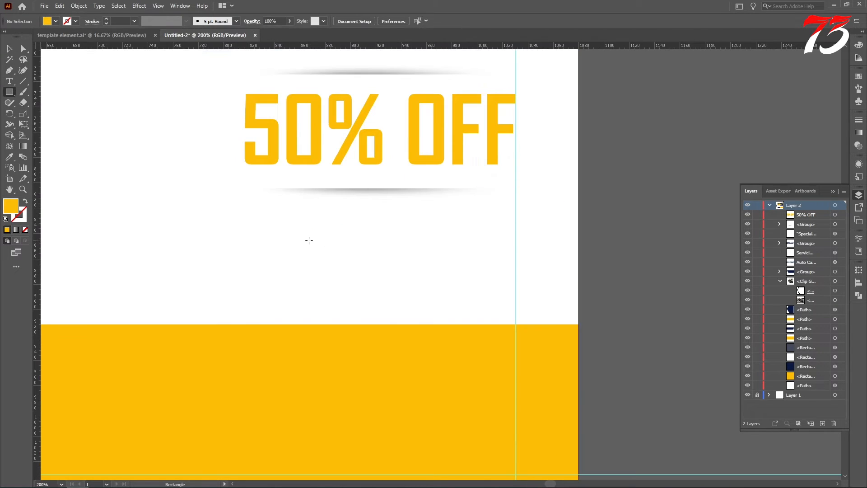
{"action": "left_click_drag", "start_coordinate": [297, 240], "coordinate": [513, 291]}
{"action": "scroll", "coordinate": [588, 258], "scroll_direction": "down", "scroll_amount": 1}
{"action": "scroll", "coordinate": [589, 217], "scroll_direction": "down", "scroll_amount": 2}
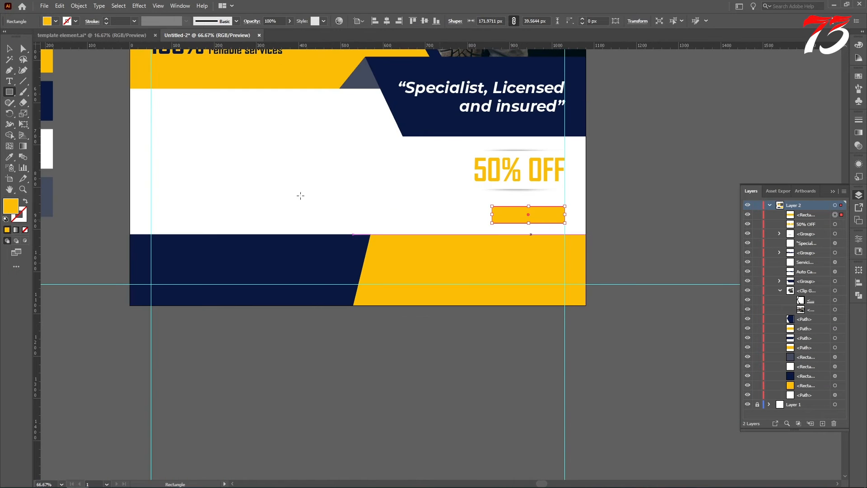
- Enlarge the yellow rectangle below the badge to about 185 px wide and 46 px high
{"action": "left_click", "coordinate": [9, 49]}
{"action": "scroll", "coordinate": [517, 213], "scroll_direction": "down", "scroll_amount": 1}
{"action": "scroll", "coordinate": [517, 213], "scroll_direction": "up", "scroll_amount": 3}
{"action": "left_click_drag", "start_coordinate": [453, 197], "coordinate": [435, 195]}
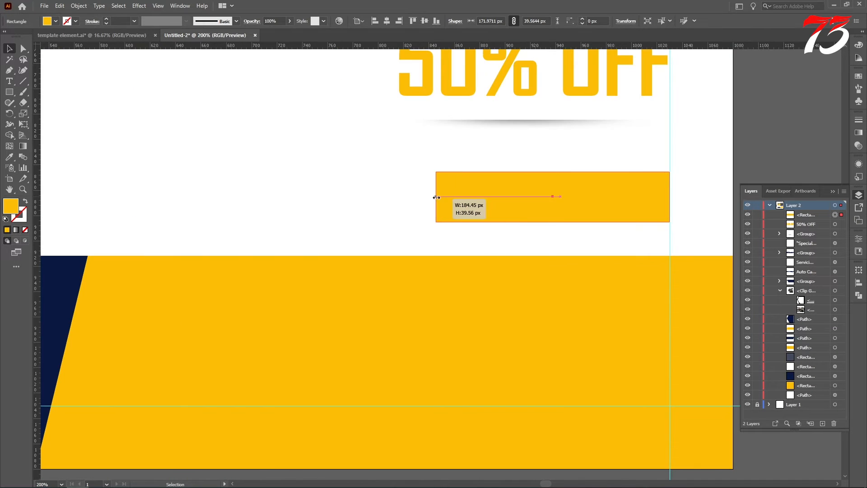
{"action": "scroll", "coordinate": [435, 195], "scroll_direction": "down", "scroll_amount": 2}
{"action": "left_click_drag", "start_coordinate": [495, 185], "coordinate": [495, 180]}
{"action": "left_click", "coordinate": [575, 186]}
- Add the text "BOOK NOW" as a new text object over the lower yellow band
{"action": "left_click", "coordinate": [9, 81]}
{"action": "scroll", "coordinate": [244, 167], "scroll_direction": "down", "scroll_amount": 1}
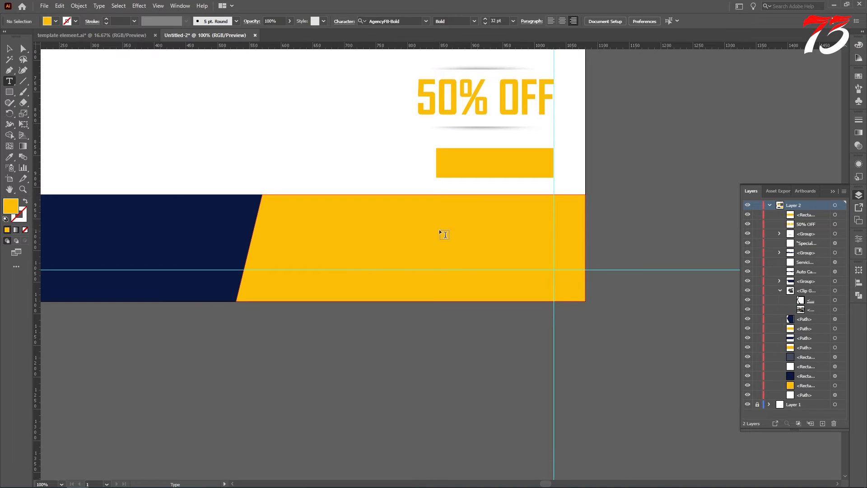
{"action": "left_click", "coordinate": [442, 231]}
{"action": "type", "text": "BO"}
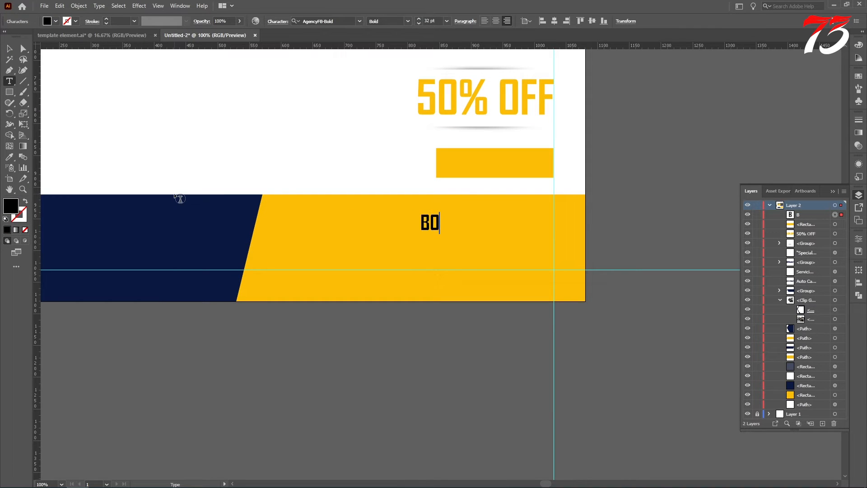
{"action": "type", "text": "OK NOW"}
{"action": "key", "text": "Escape"}
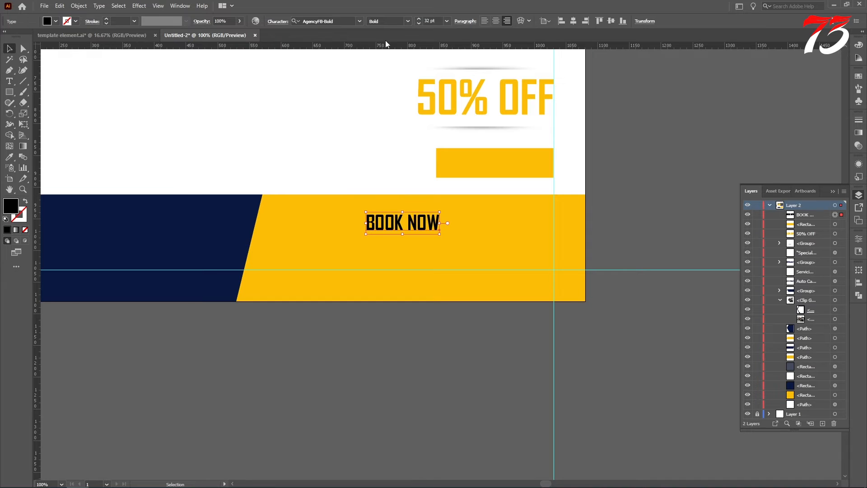
- Set the "BOOK NOW" text in Montserrat Bold and color it white from the palette swatch
{"action": "left_click", "coordinate": [362, 21]}
{"action": "left_click", "coordinate": [418, 96]}
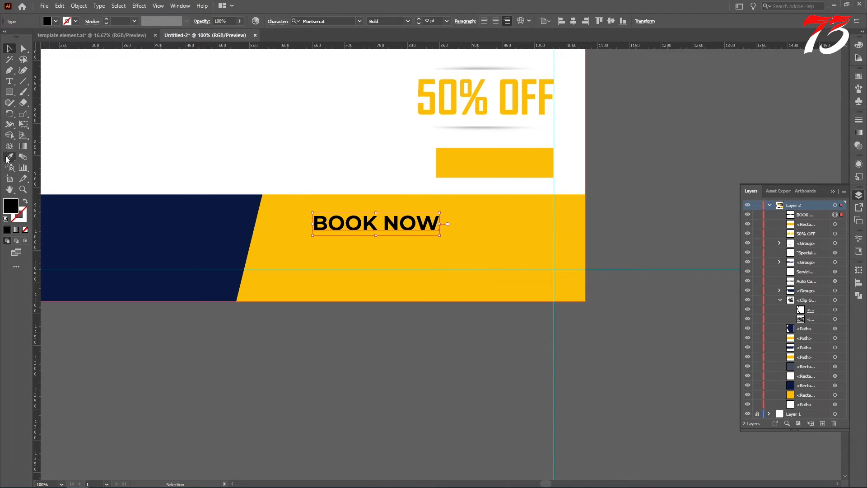
{"action": "left_click", "coordinate": [8, 157]}
{"action": "left_click", "coordinate": [56, 136]}
{"action": "left_click", "coordinate": [9, 48]}
- Place the "BOOK NOW" text on the small yellow rectangle and scale it down to fit inside
{"action": "scroll", "coordinate": [190, 159], "scroll_direction": "up", "scroll_amount": 1}
{"action": "left_click_drag", "start_coordinate": [338, 254], "coordinate": [464, 195]}
{"action": "scroll", "coordinate": [563, 198], "scroll_direction": "up", "scroll_amount": 2}
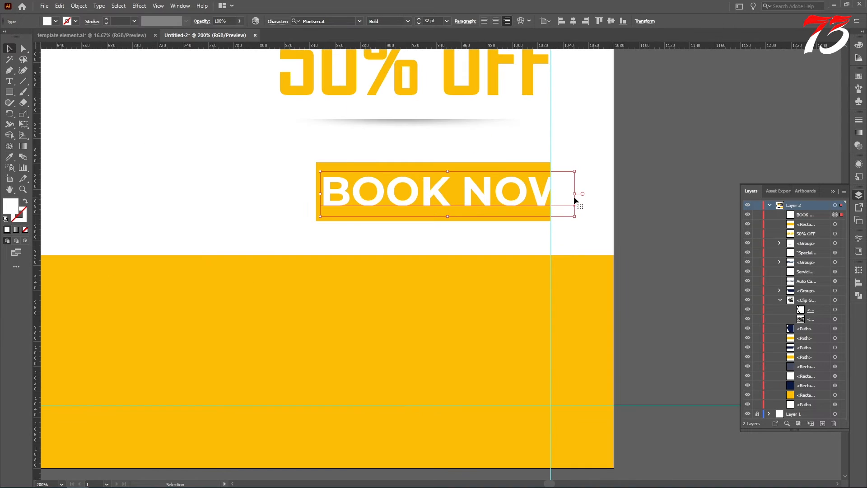
{"action": "left_click_drag", "start_coordinate": [575, 199], "coordinate": [540, 193]}
{"action": "scroll", "coordinate": [538, 199], "scroll_direction": "up", "scroll_amount": 1}
{"action": "left_click_drag", "start_coordinate": [215, 193], "coordinate": [220, 193]}
- Center the "BOOK NOW" text horizontally with its yellow rectangle, then shift both right to the margin guide
{"action": "left_click", "coordinate": [212, 154]}
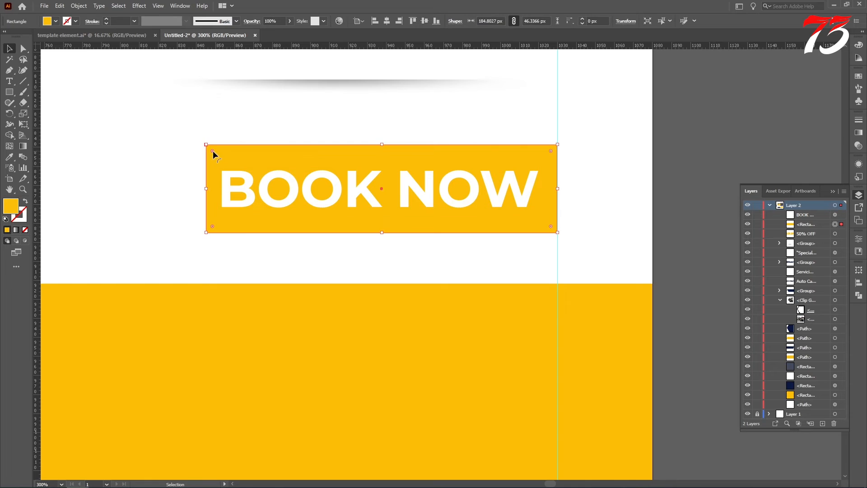
{"action": "left_click", "coordinate": [328, 201]}
{"action": "left_click", "coordinate": [319, 151], "text": "shift"}
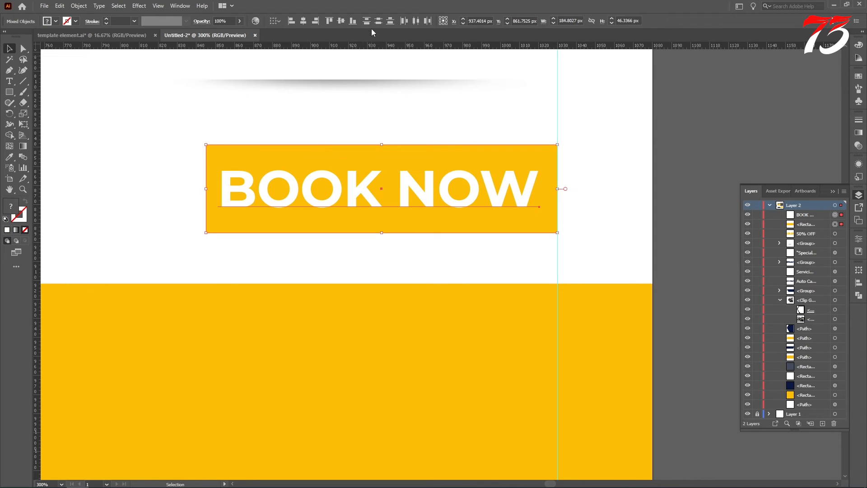
{"action": "left_click", "coordinate": [304, 22]}
{"action": "scroll", "coordinate": [549, 185], "scroll_direction": "up", "scroll_amount": 5}
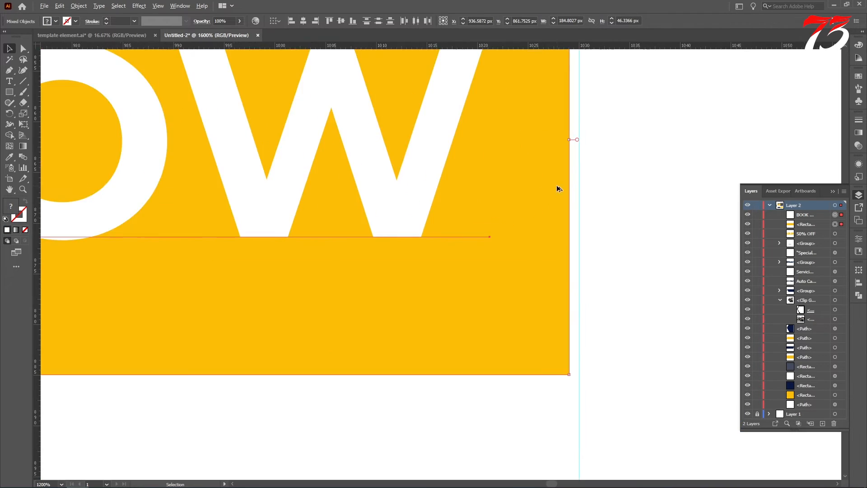
{"action": "left_click_drag", "start_coordinate": [549, 185], "coordinate": [556, 187]}
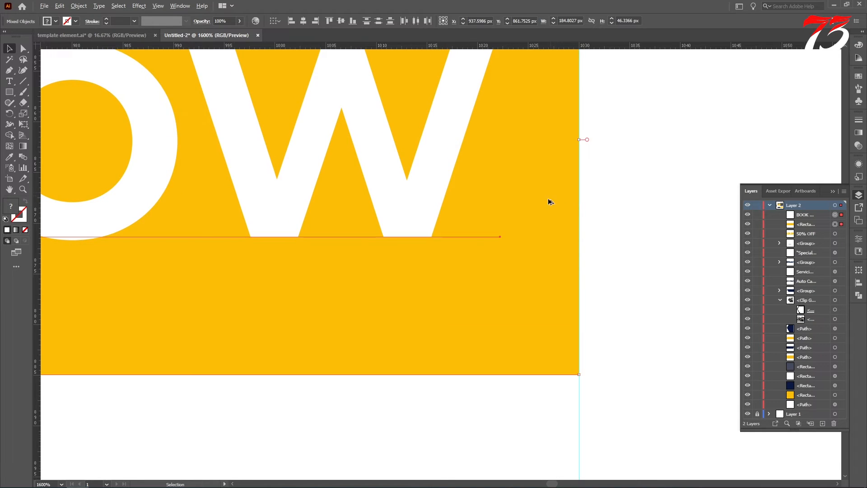
{"action": "scroll", "coordinate": [548, 202], "scroll_direction": "down", "scroll_amount": 5}
{"action": "left_click", "coordinate": [601, 203]}
- Shrink the "BOOK NOW" text to about 26.7 pt and group it with its yellow rectangle
{"action": "left_click", "coordinate": [501, 196]}
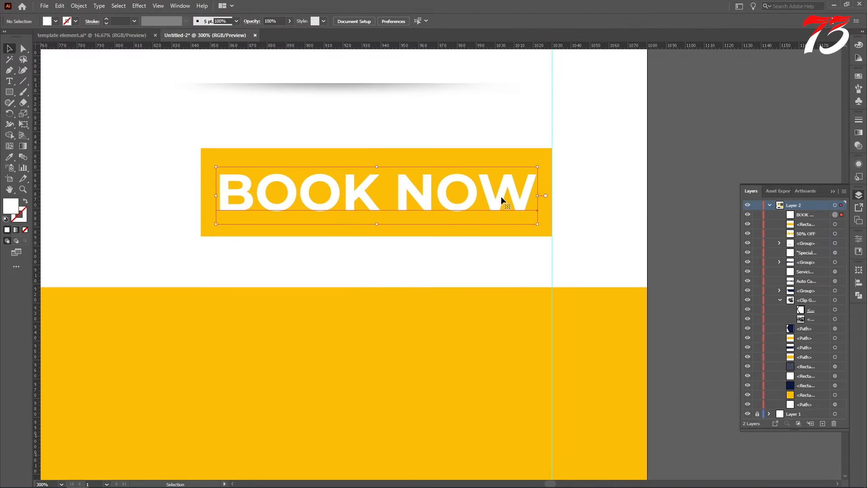
{"action": "left_click_drag", "start_coordinate": [377, 168], "coordinate": [383, 175]}
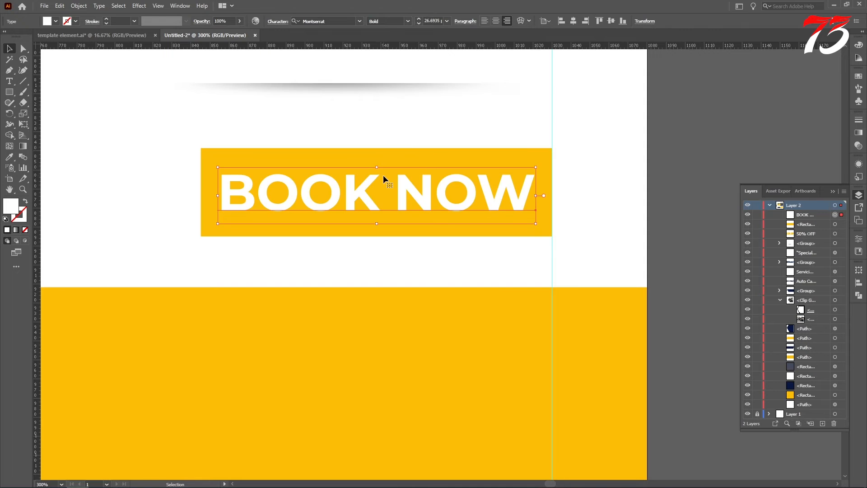
{"action": "left_click", "coordinate": [436, 163]}
{"action": "left_click", "coordinate": [575, 188]}
{"action": "scroll", "coordinate": [565, 208], "scroll_direction": "down", "scroll_amount": 4}
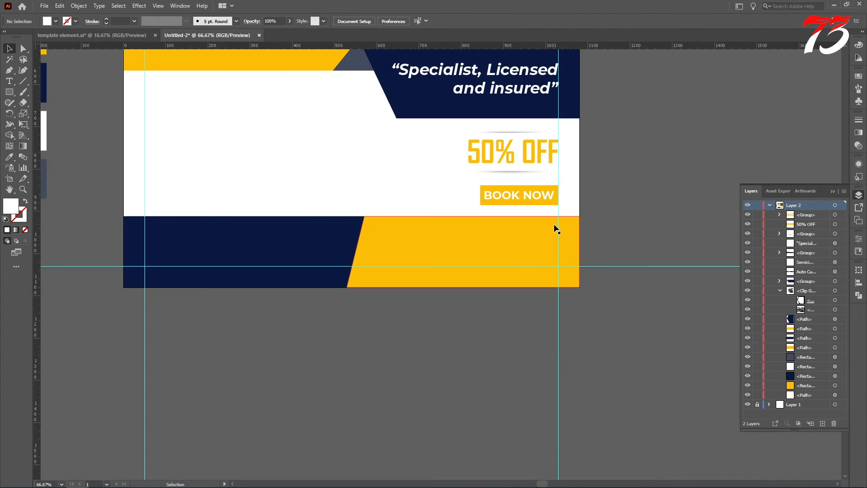
- Nudge the "BOOK NOW" button group slightly up toward the 50% OFF badge
{"action": "scroll", "coordinate": [556, 229], "scroll_direction": "up", "scroll_amount": 2}
{"action": "left_click", "coordinate": [532, 239]}
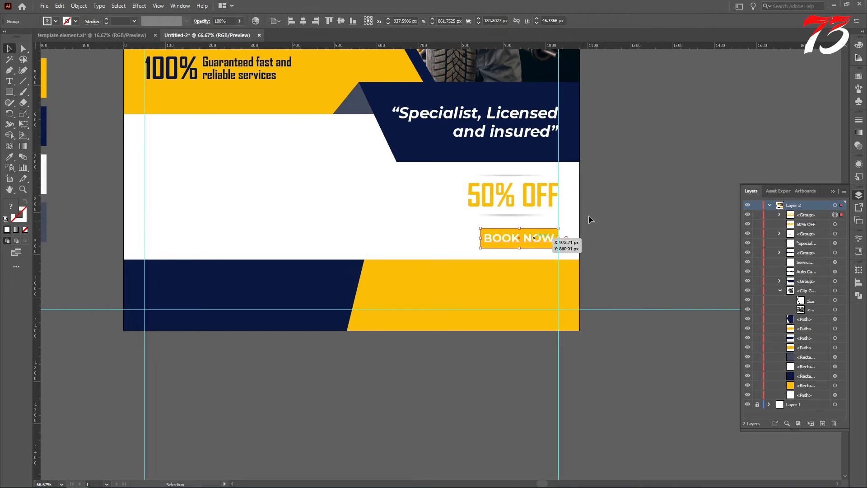
{"action": "left_click", "coordinate": [622, 188]}
- Group the "50% OFF" text with its shadow lines and nudge the group slightly up
{"action": "left_click", "coordinate": [525, 194]}
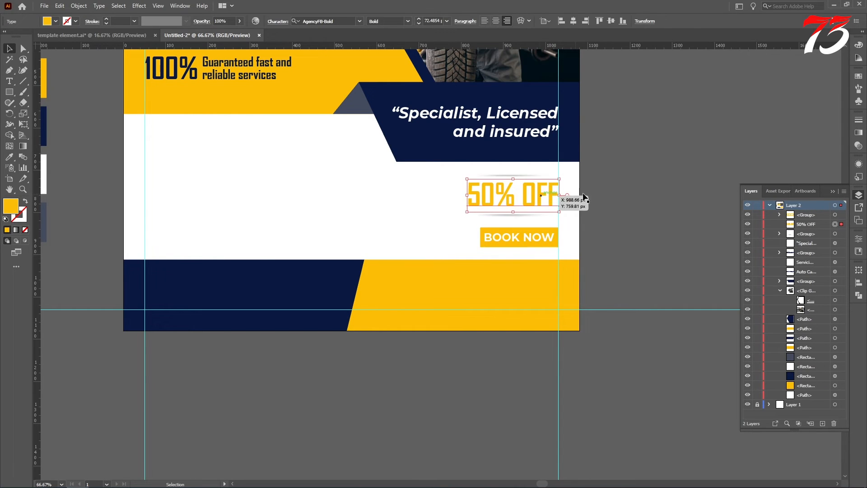
{"action": "left_click", "coordinate": [613, 189]}
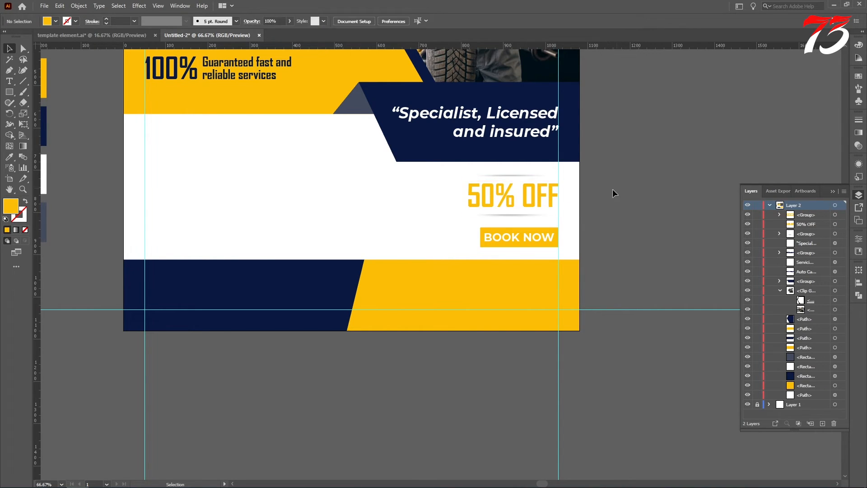
{"action": "scroll", "coordinate": [557, 198], "scroll_direction": "up", "scroll_amount": 3}
{"action": "left_click", "coordinate": [486, 206]}
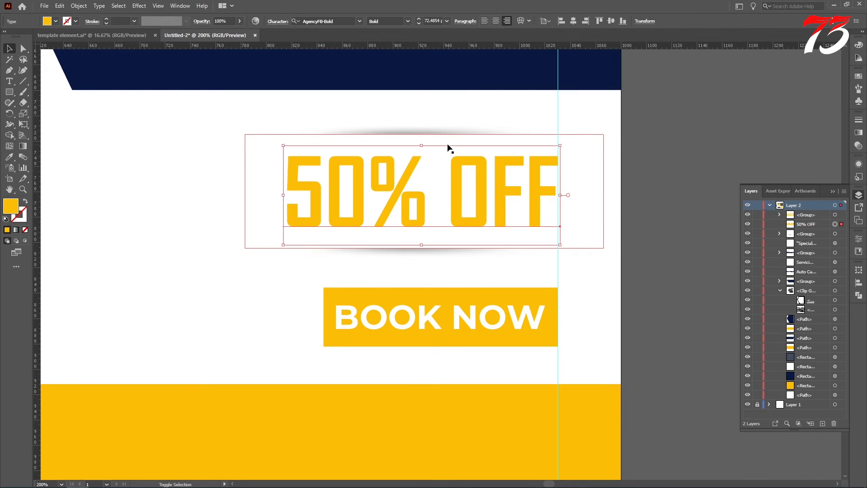
{"action": "left_click", "coordinate": [448, 142], "text": "shift"}
{"action": "key", "text": "ctrl+g"}
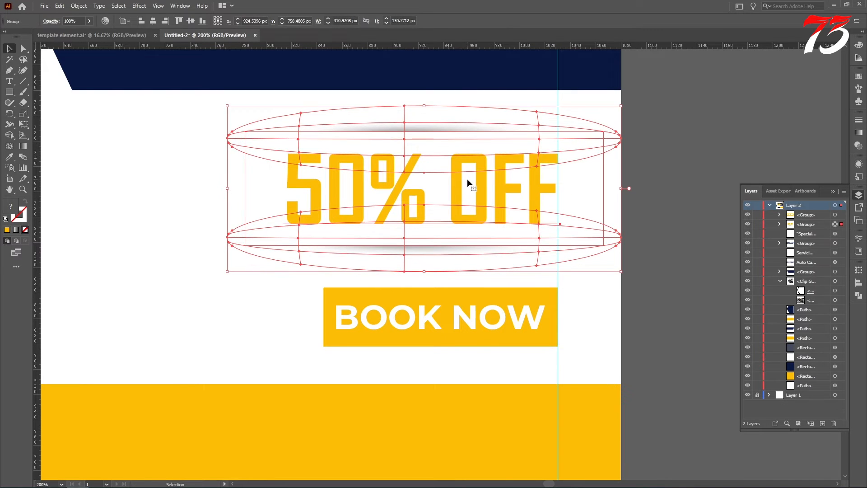
{"action": "left_click", "coordinate": [638, 178]}
- Nudge the "BOOK NOW" button up three increments, closer to the grouped 50% OFF badge
{"action": "left_click", "coordinate": [439, 322]}
{"action": "key", "text": "Up"}
{"action": "key", "text": "Up"}
{"action": "key", "text": "Up"}
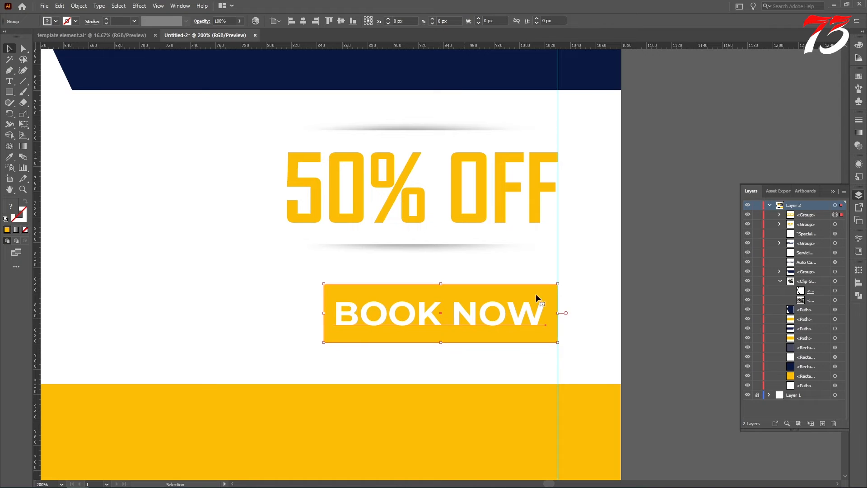
{"action": "left_click", "coordinate": [673, 204]}
{"action": "scroll", "coordinate": [638, 194], "scroll_direction": "down", "scroll_amount": 3}
{"action": "scroll", "coordinate": [637, 196], "scroll_direction": "down", "scroll_amount": 2}
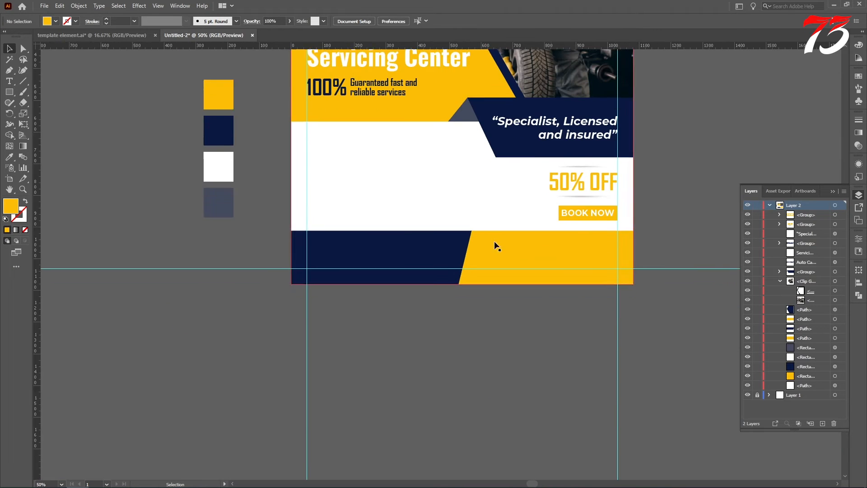
- Add the heading text "OUR SERVICES" in the white area below the "100% Guaranteed fast and reliable services" line
{"action": "scroll", "coordinate": [495, 246], "scroll_direction": "up", "scroll_amount": 9}
{"action": "scroll", "coordinate": [414, 262], "scroll_direction": "down", "scroll_amount": 4}
{"action": "key", "text": "t"}
{"action": "scroll", "coordinate": [334, 217], "scroll_direction": "up", "scroll_amount": 2}
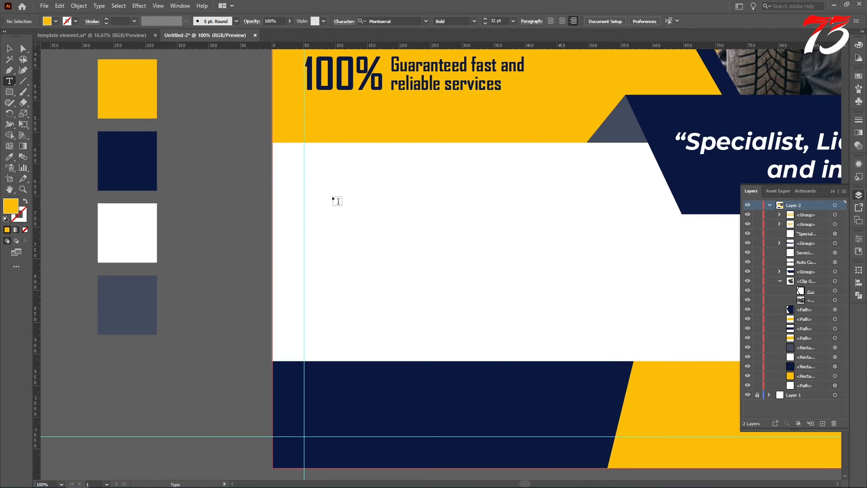
{"action": "left_click", "coordinate": [335, 193]}
{"action": "scroll", "coordinate": [180, 190], "scroll_direction": "left", "scroll_amount": 2}
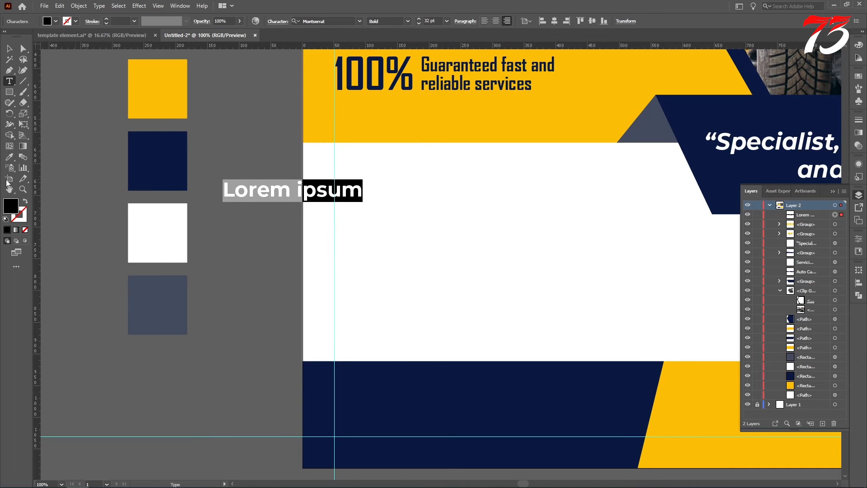
{"action": "type", "text": "OUR SERVI"}
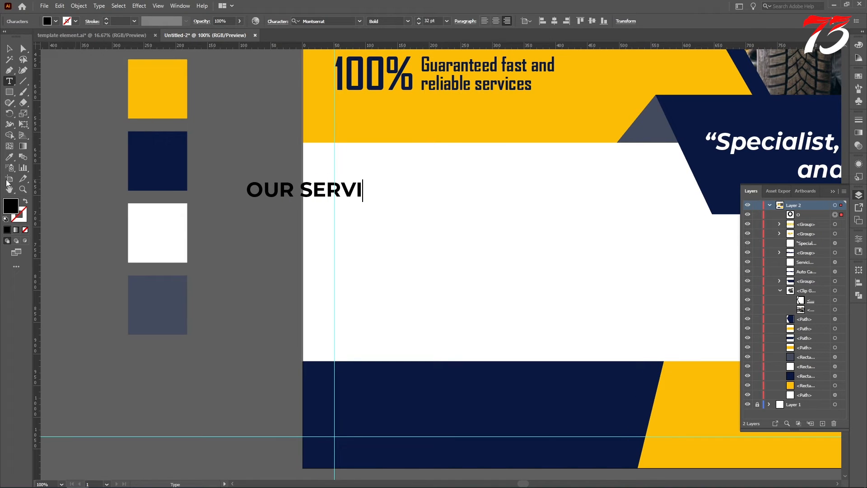
{"action": "type", "text": "CES"}
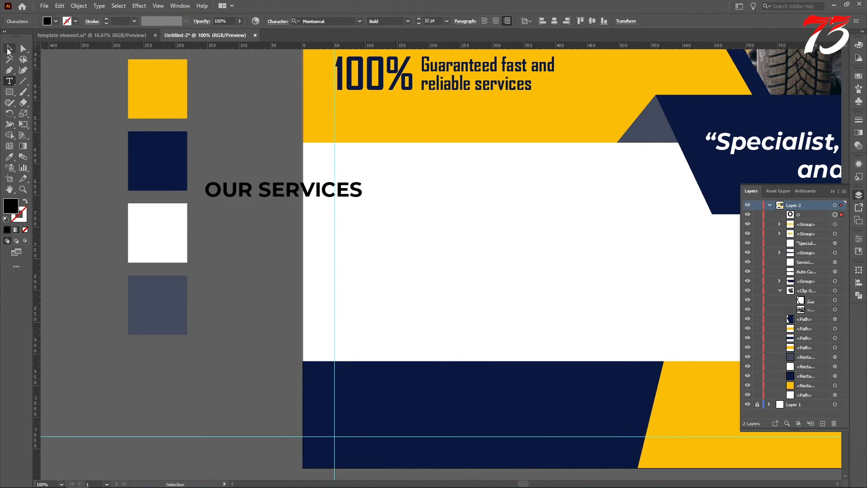
- Enlarge the "OUR SERVICES" heading to 36 pt, left-align it, and place it against the left margin guide
{"action": "left_click", "coordinate": [9, 48]}
{"action": "left_click_drag", "start_coordinate": [260, 195], "coordinate": [378, 185]}
{"action": "left_click", "coordinate": [419, 18]}
{"action": "left_click", "coordinate": [419, 19]}
{"action": "left_click", "coordinate": [419, 18]}
{"action": "left_click", "coordinate": [419, 19]}
{"action": "left_click", "coordinate": [485, 20]}
{"action": "left_click_drag", "start_coordinate": [535, 184], "coordinate": [348, 190]}
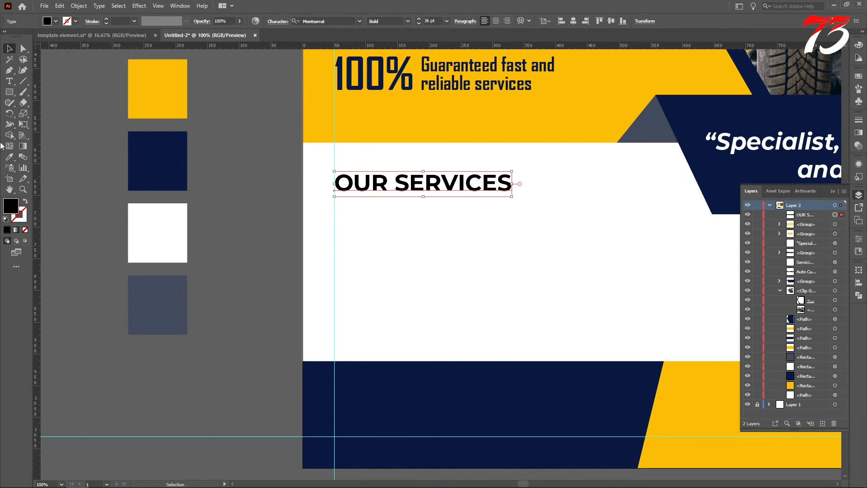
- Color the word "OUR" in the services heading navy from the palette swatch
{"action": "left_click", "coordinate": [10, 84]}
{"action": "scroll", "coordinate": [368, 168], "scroll_direction": "down", "scroll_amount": 1}
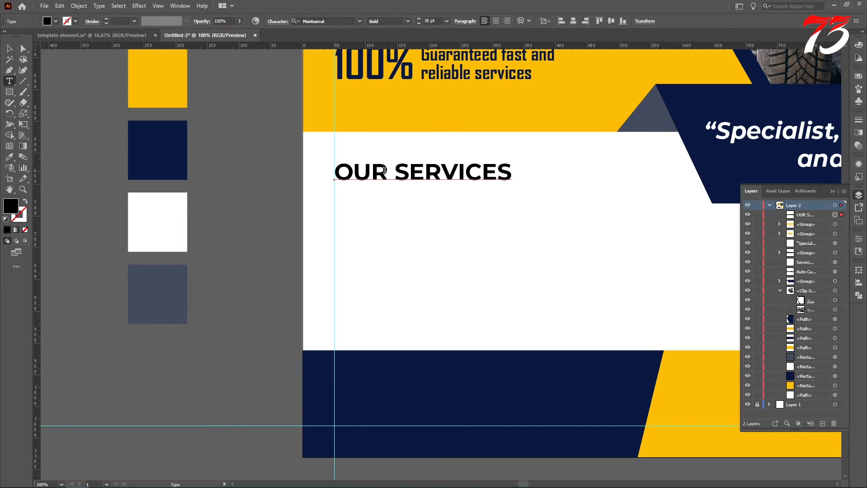
{"action": "double_click", "coordinate": [384, 170]}
{"action": "left_click", "coordinate": [9, 157]}
{"action": "left_click", "coordinate": [155, 149]}
- Color the word "SERVICES" in the heading yellow, sampled from the yellow band above it
{"action": "left_click", "coordinate": [8, 84]}
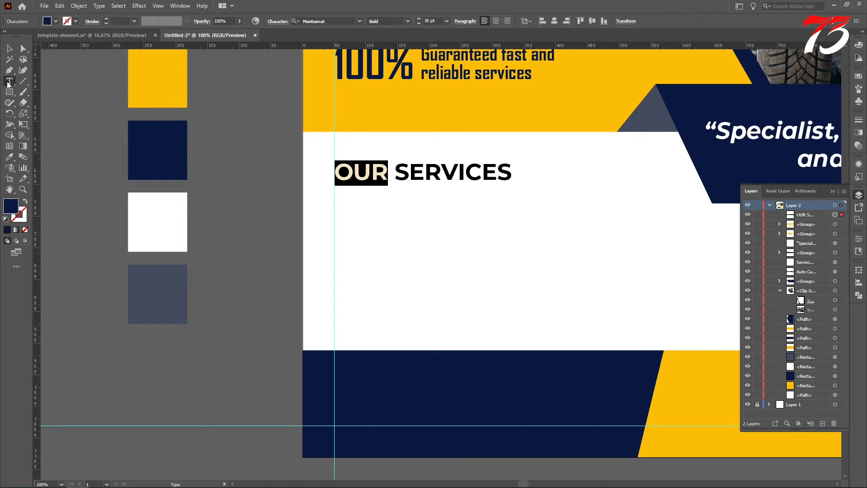
{"action": "double_click", "coordinate": [405, 172]}
{"action": "left_click", "coordinate": [9, 157]}
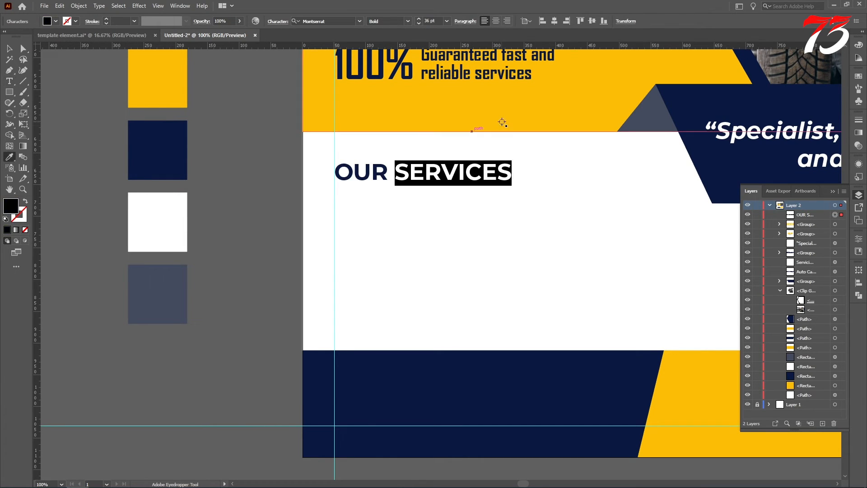
{"action": "left_click", "coordinate": [500, 120]}
{"action": "left_click", "coordinate": [10, 49]}
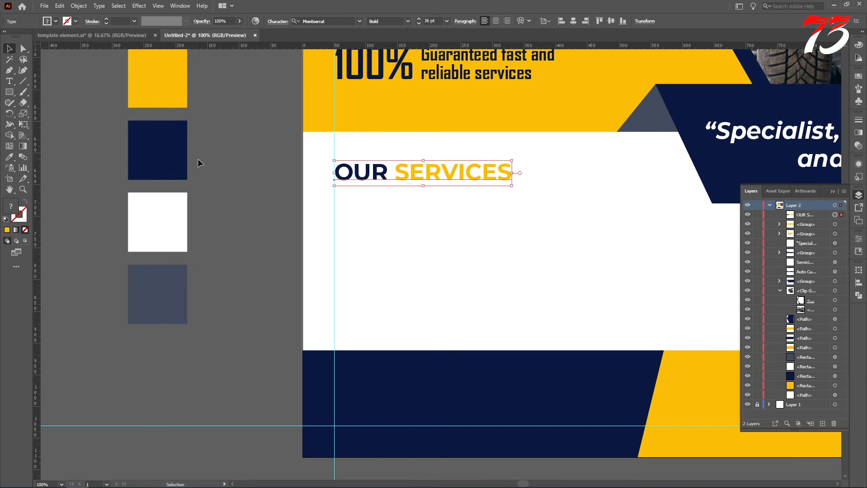
{"action": "left_click", "coordinate": [198, 159]}
- Draw a thin yellow bar under the "OUR SERVICES" heading, from the left margin guide to just past half its width
{"action": "key", "text": "m"}
{"action": "scroll", "coordinate": [343, 190], "scroll_direction": "up", "scroll_amount": 2}
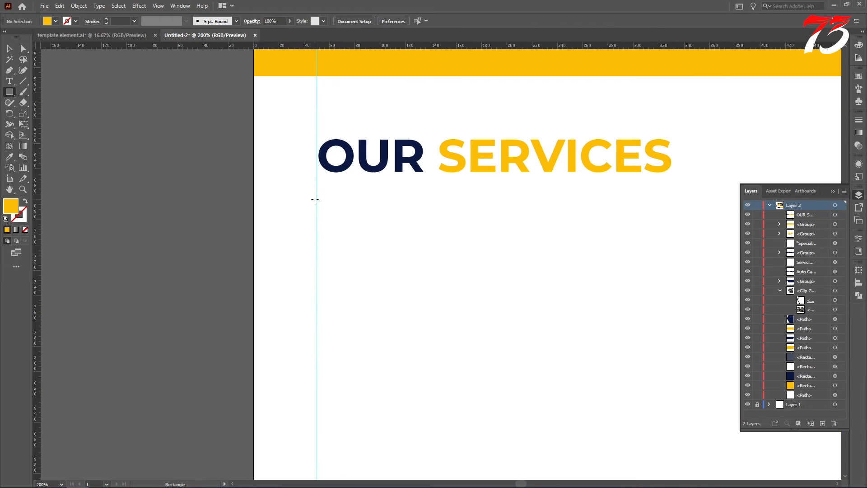
{"action": "left_click_drag", "start_coordinate": [316, 199], "coordinate": [522, 204]}
{"action": "left_click", "coordinate": [9, 48]}
{"action": "scroll", "coordinate": [121, 165], "scroll_direction": "up", "scroll_amount": 1}
{"action": "left_click", "coordinate": [124, 179]}
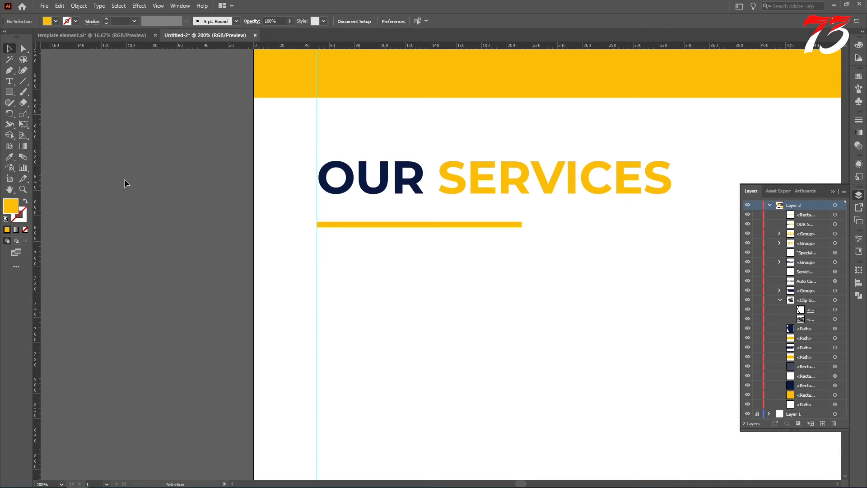
- Add a "Service & Repair" text line below the yellow bar under the "OUR SERVICES" heading
{"action": "scroll", "coordinate": [341, 201], "scroll_direction": "down", "scroll_amount": 2}
{"action": "left_click", "coordinate": [9, 81]}
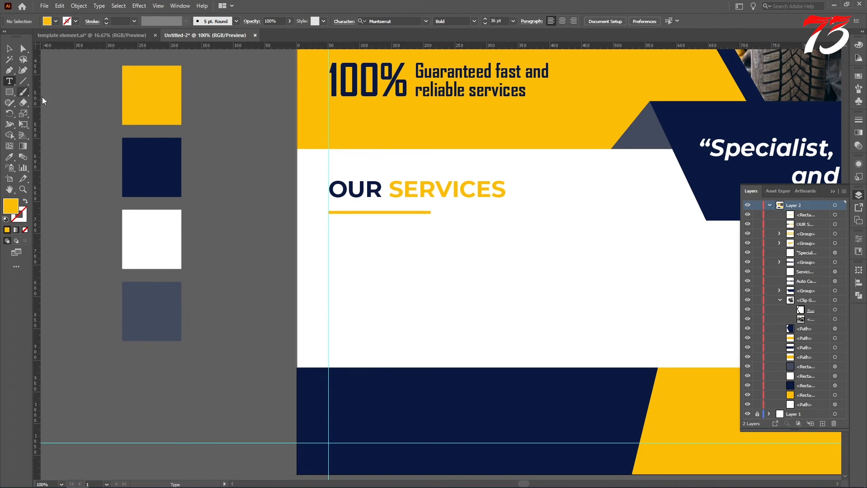
{"action": "scroll", "coordinate": [362, 218], "scroll_direction": "down", "scroll_amount": 1}
{"action": "left_click", "coordinate": [360, 216]}
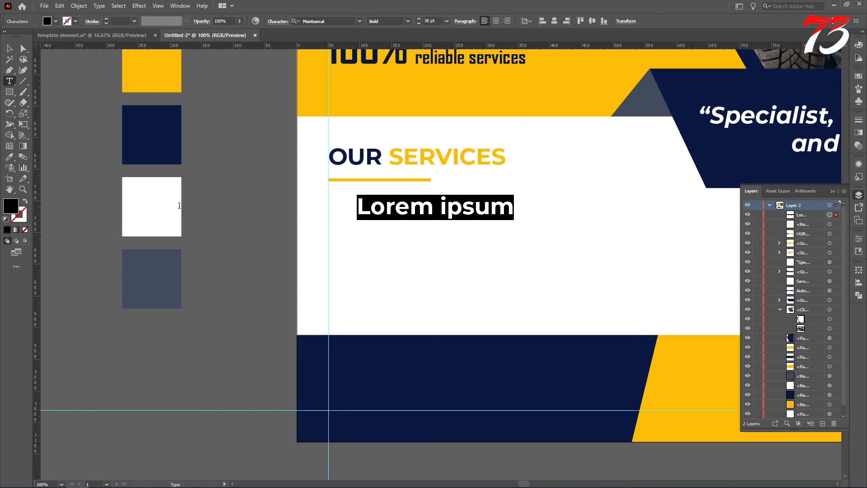
{"action": "key", "text": "BackSpace"}
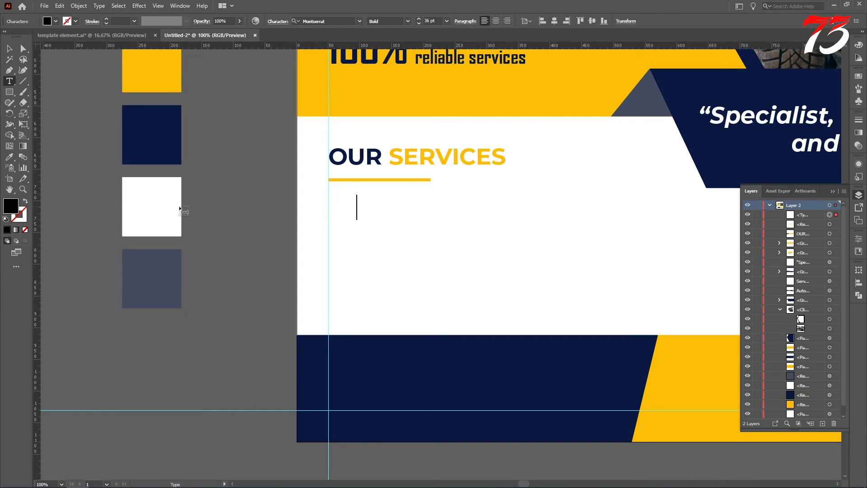
{"action": "type", "text": "Service &"}
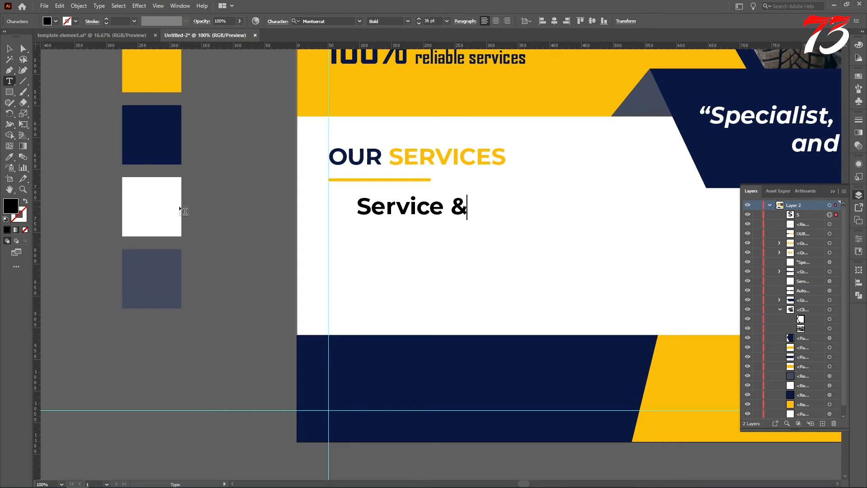
{"action": "type", "text": " Repair"}
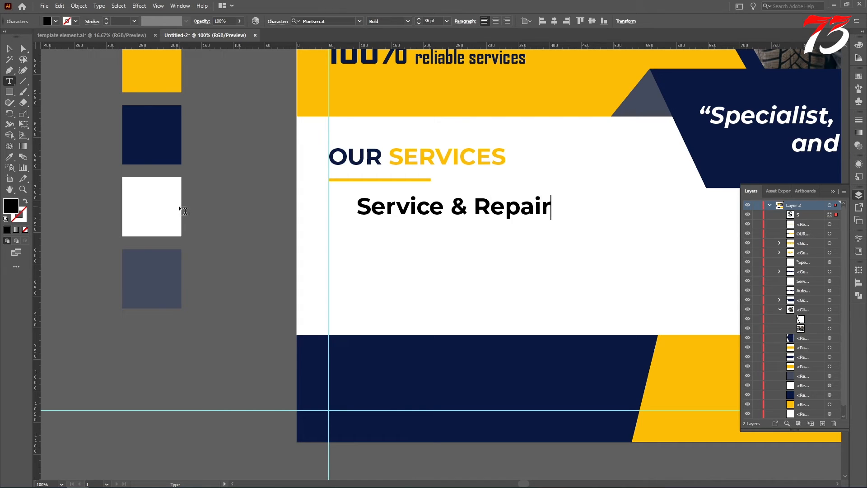
{"action": "left_click", "coordinate": [8, 49]}
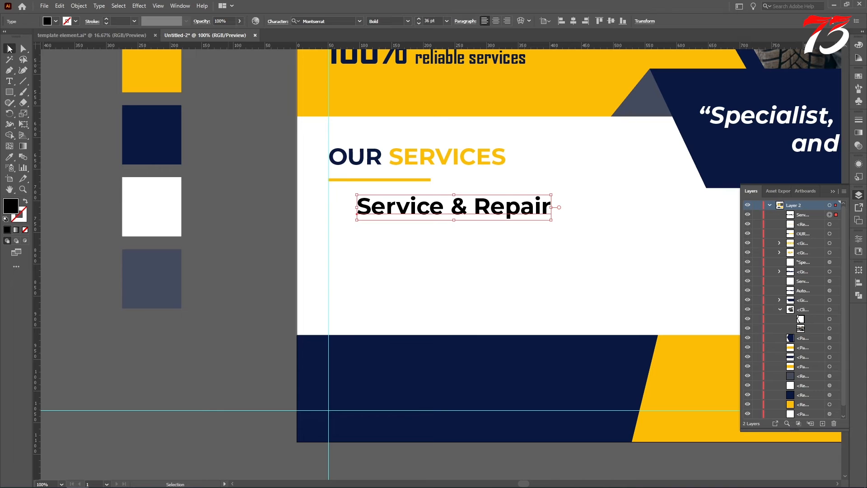
- Set the "Service & Repair" line to Medium weight, place it against the left margin guide, and scale it to about 27.5 pt
{"action": "left_click", "coordinate": [409, 22]}
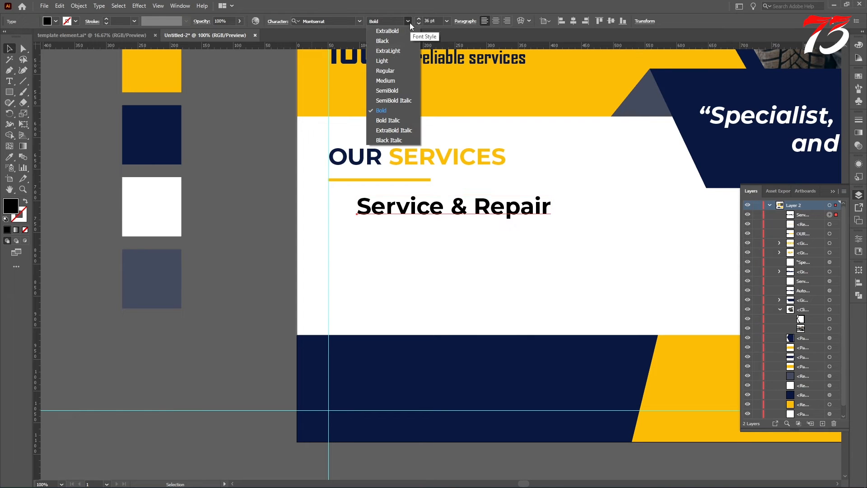
{"action": "left_click", "coordinate": [388, 82]}
{"action": "scroll", "coordinate": [364, 216], "scroll_direction": "up", "scroll_amount": 2}
{"action": "left_click_drag", "start_coordinate": [366, 217], "coordinate": [315, 209]}
{"action": "scroll", "coordinate": [384, 203], "scroll_direction": "down", "scroll_amount": 1}
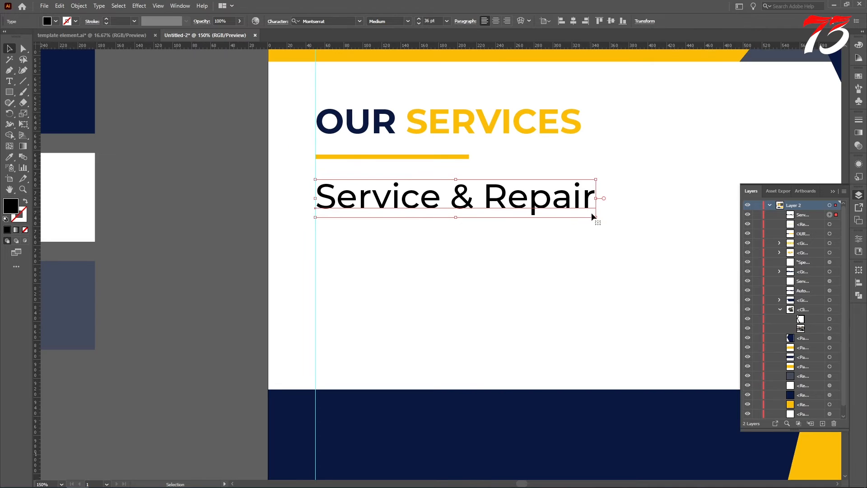
{"action": "left_click_drag", "start_coordinate": [593, 217], "coordinate": [530, 208]}
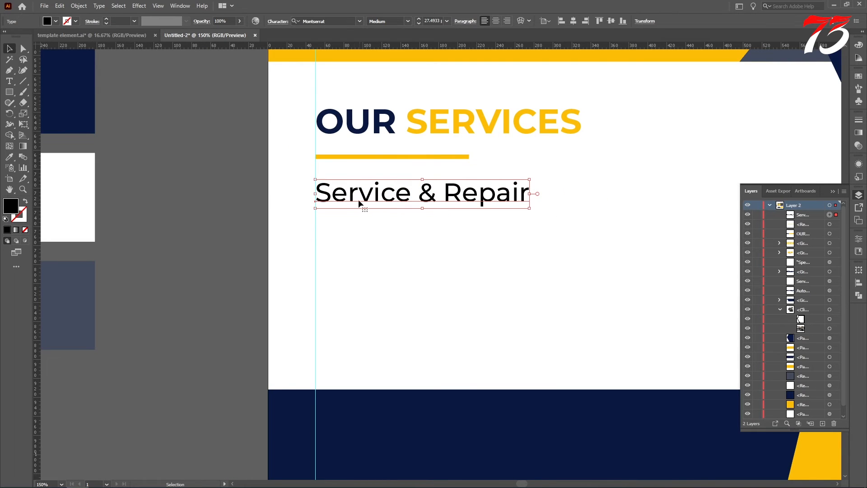
- Copy the "Service & Repair" line straight down three times at equal spacing to make a four-line list
{"action": "left_click_drag", "start_coordinate": [351, 201], "coordinate": [351, 238]}
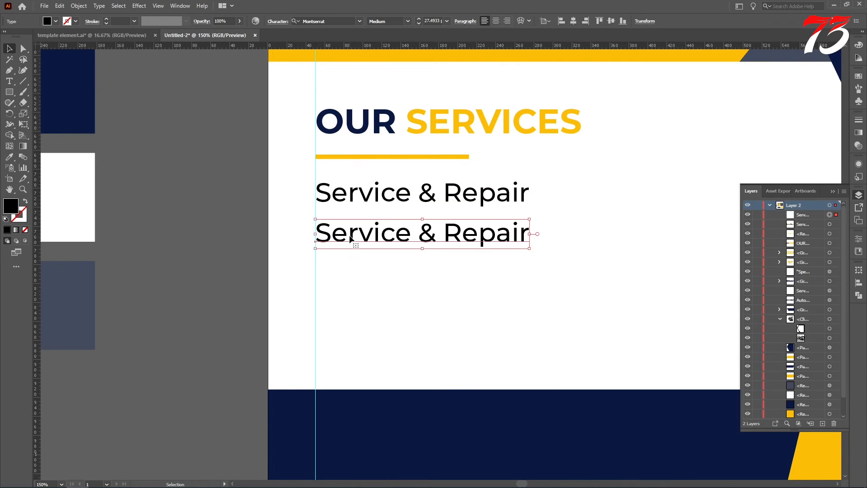
{"action": "key", "text": "ctrl+d"}
{"action": "key", "text": "ctrl+d"}
- Replace the text of the second line in the services list with "Tire Services"
{"action": "key", "text": "t"}
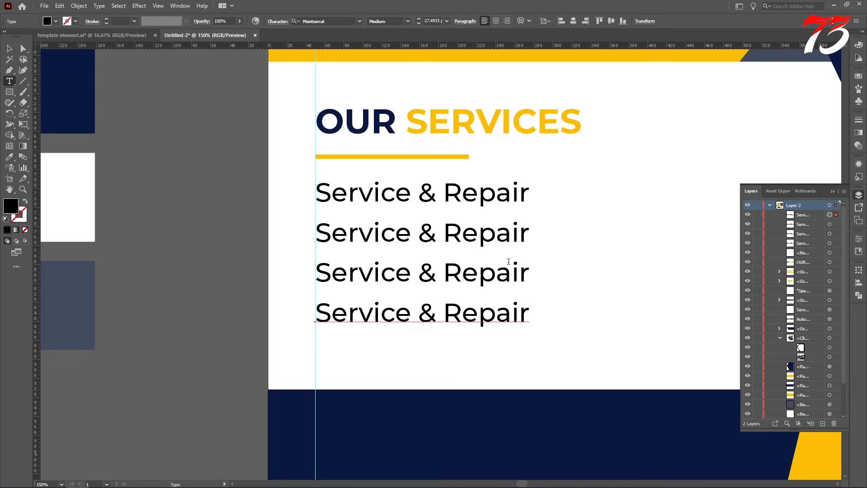
{"action": "left_click_drag", "start_coordinate": [525, 232], "coordinate": [113, 227]}
{"action": "type", "text": "TIr"}
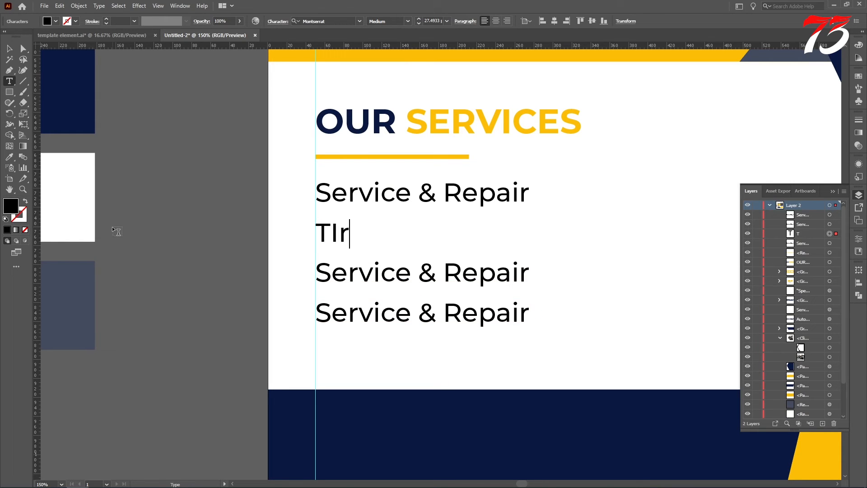
{"action": "key", "text": "BackSpace"}
{"action": "key", "text": "BackSpace"}
{"action": "type", "text": "ire "}
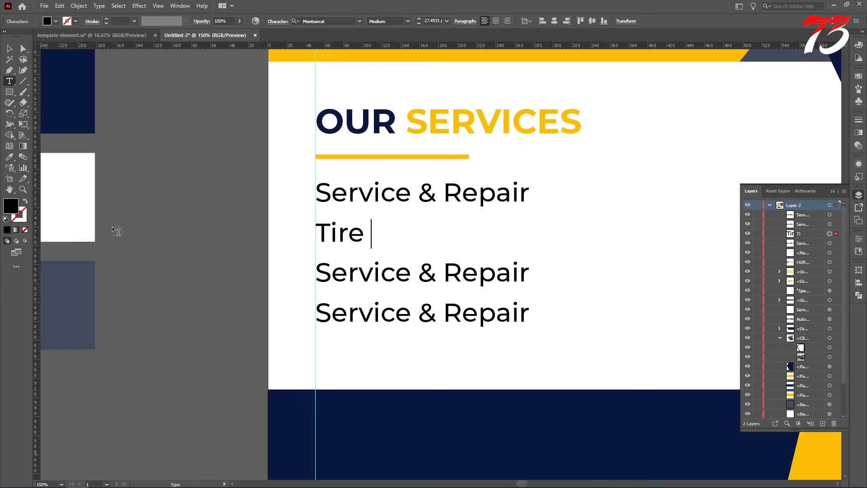
{"action": "type", "text": "Services"}
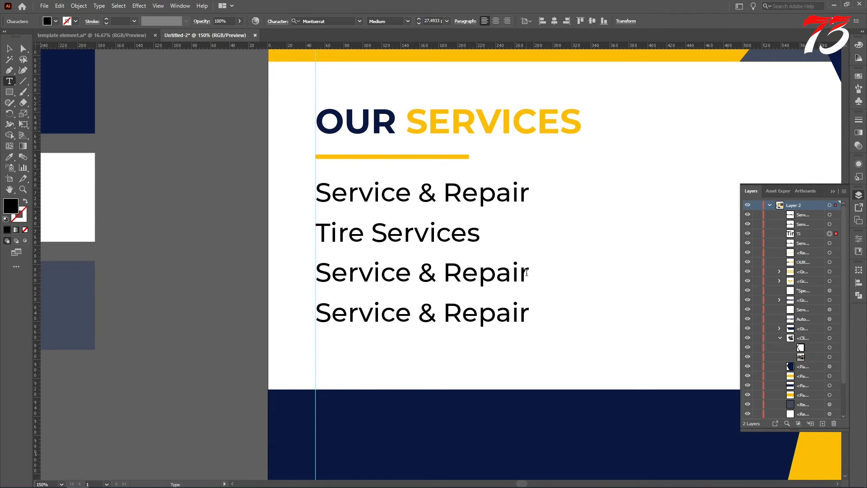
- Replace the third service line with "Transmission Repair" and the fourth with "Car Wash & More"
{"action": "left_click_drag", "start_coordinate": [527, 272], "coordinate": [79, 273]}
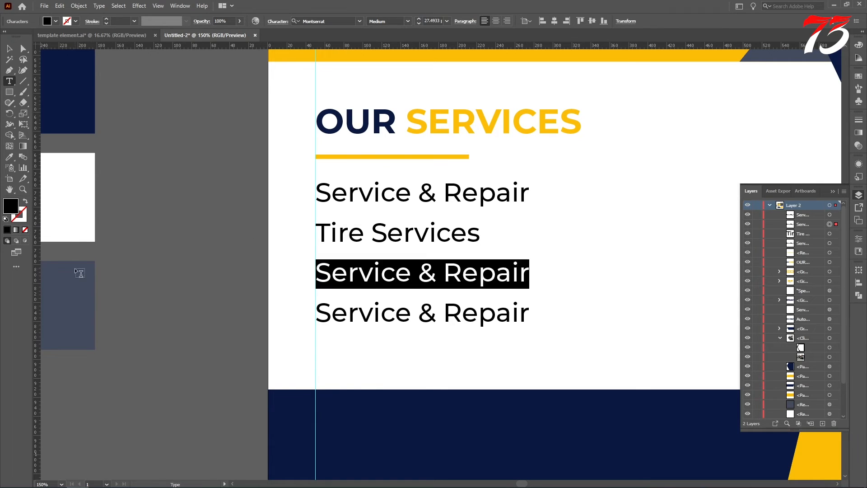
{"action": "type", "text": "Trans"}
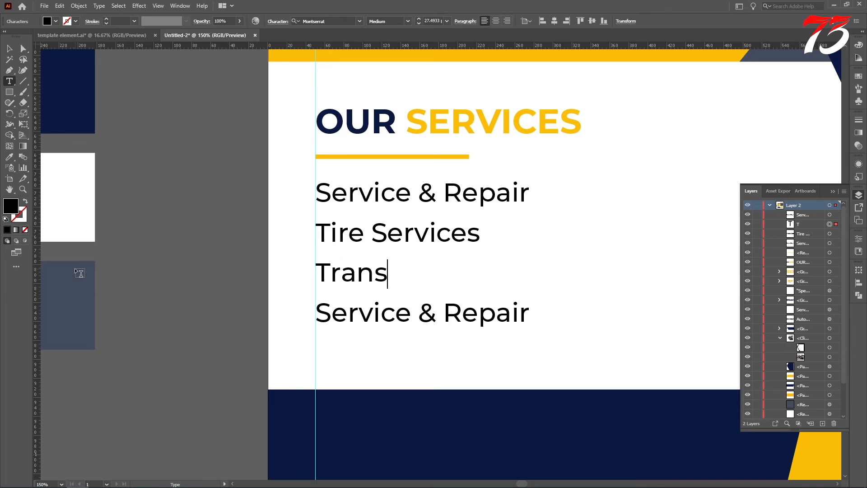
{"action": "type", "text": "mission Repair"}
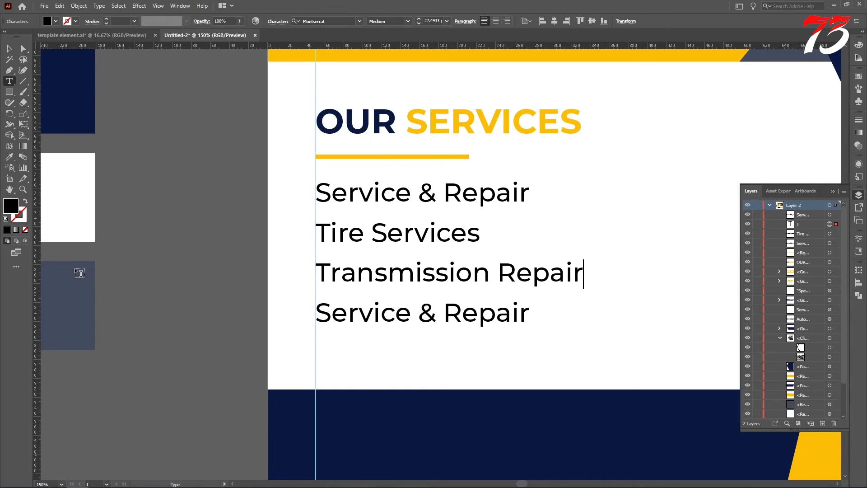
{"action": "scroll", "coordinate": [346, 343], "scroll_direction": "down", "scroll_amount": 1}
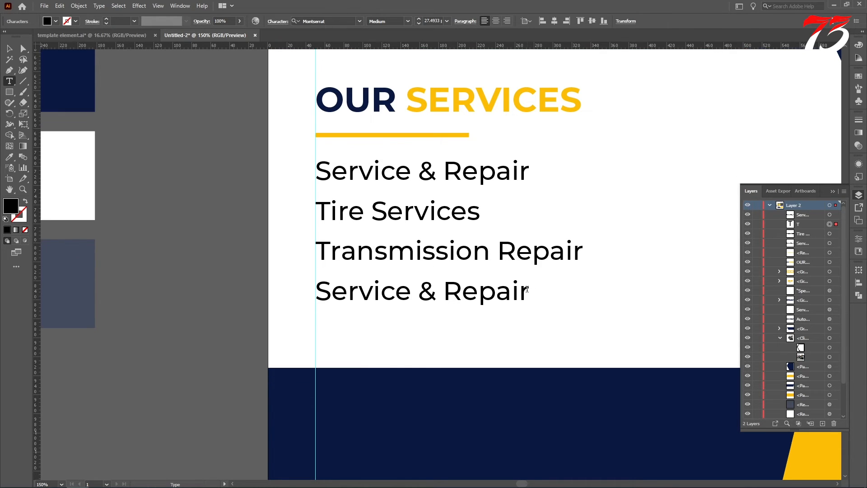
{"action": "left_click_drag", "start_coordinate": [527, 289], "coordinate": [142, 293]}
{"action": "type", "text": "Car Wash & More"}
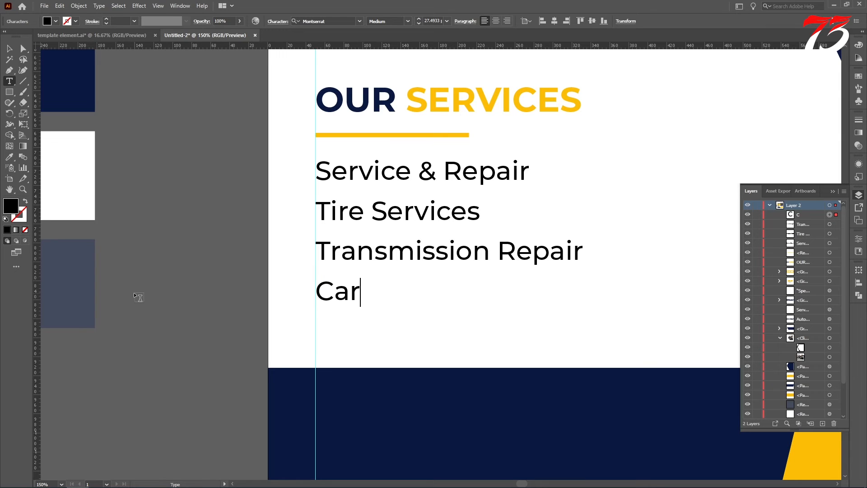
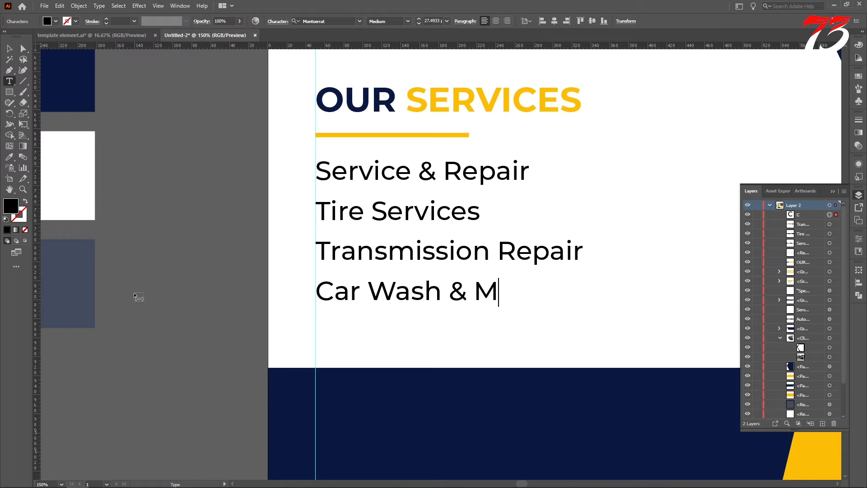
{"action": "left_click", "coordinate": [9, 48]}
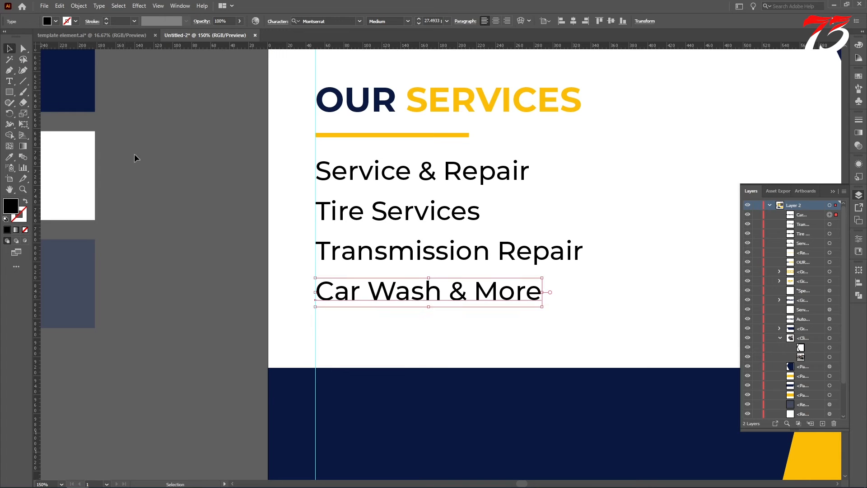
- Color all four service lines navy, sampled from the navy band at the foot of the post
{"action": "left_click", "coordinate": [354, 252], "text": "shift"}
{"action": "left_click", "coordinate": [358, 215], "text": "shift"}
{"action": "left_click", "coordinate": [361, 174], "text": "shift"}
{"action": "key", "text": "i"}
{"action": "left_click", "coordinate": [360, 394]}
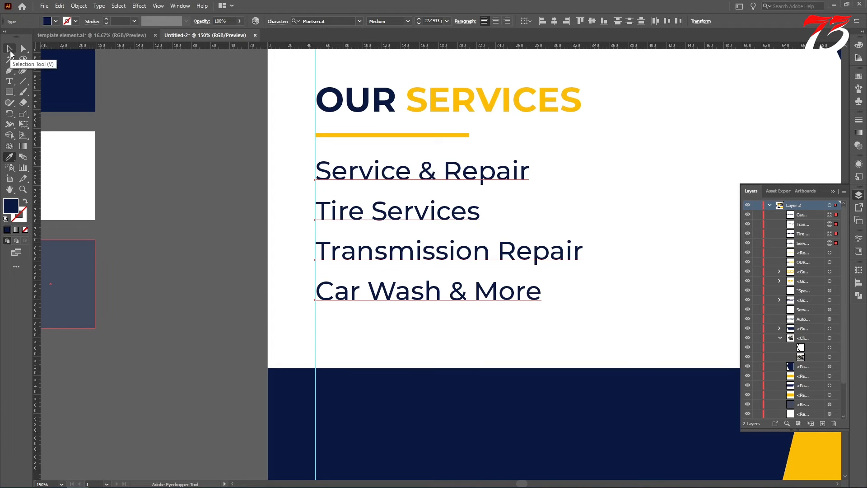
{"action": "left_click", "coordinate": [9, 48]}
{"action": "left_click", "coordinate": [198, 167]}
- Change the font weight of the four service lines to SemiBold
{"action": "scroll", "coordinate": [512, 256], "scroll_direction": "down", "scroll_amount": 3}
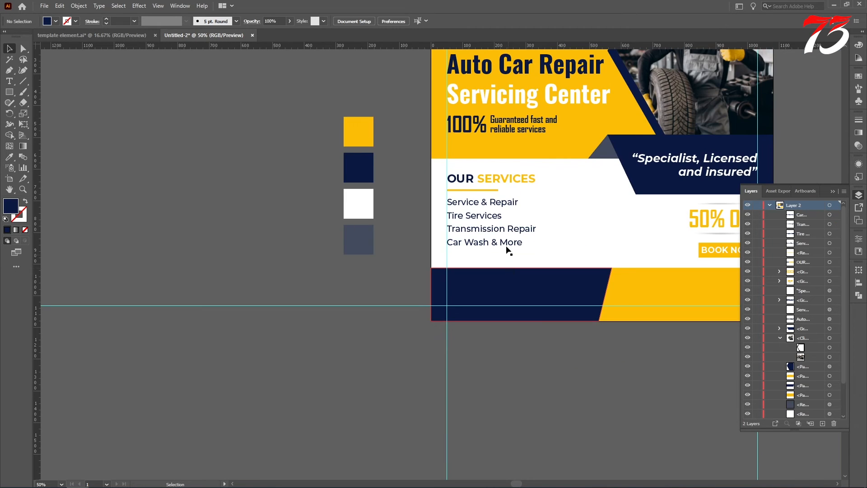
{"action": "scroll", "coordinate": [494, 241], "scroll_direction": "up", "scroll_amount": 2}
{"action": "scroll", "coordinate": [470, 270], "scroll_direction": "up", "scroll_amount": 1}
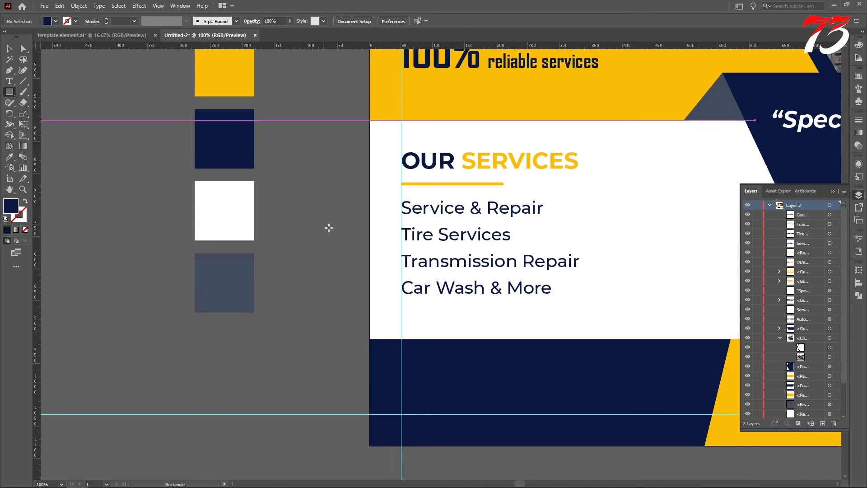
{"action": "left_click", "coordinate": [10, 48]}
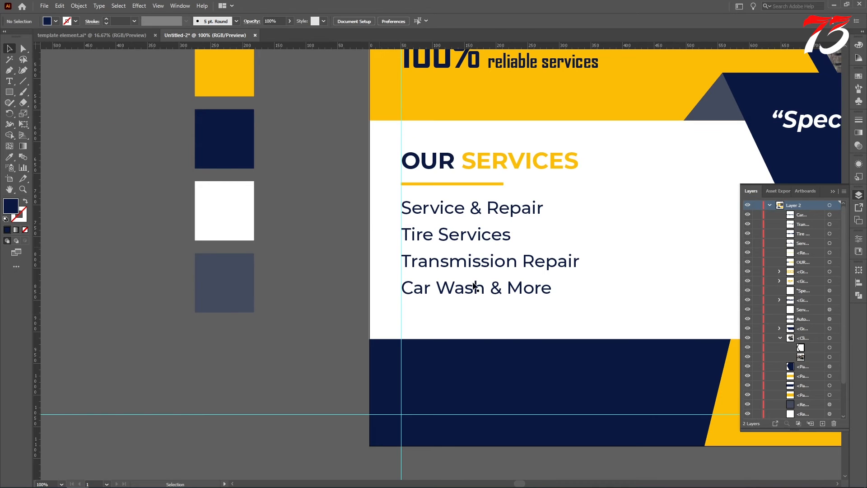
{"action": "scroll", "coordinate": [475, 286], "scroll_direction": "down", "scroll_amount": 1}
{"action": "left_click_drag", "start_coordinate": [513, 279], "coordinate": [473, 202]}
{"action": "key", "text": "ctrl+z"}
{"action": "key", "text": "ctrl+2"}
{"action": "left_click", "coordinate": [412, 21]}
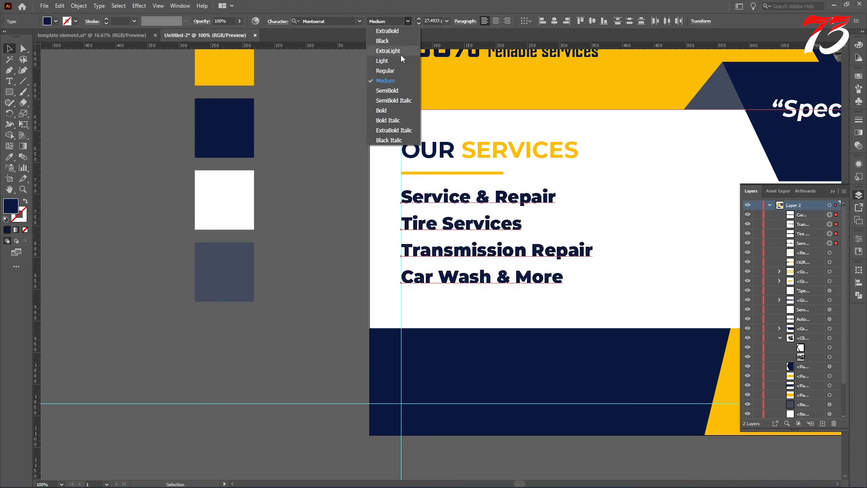
{"action": "left_click", "coordinate": [392, 91]}
{"action": "left_click", "coordinate": [145, 150]}
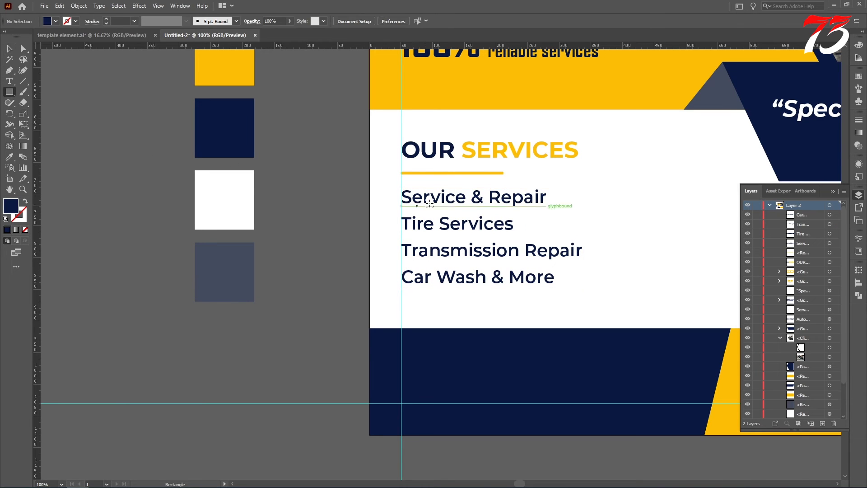
{"action": "scroll", "coordinate": [394, 201], "scroll_direction": "up", "scroll_amount": 3}
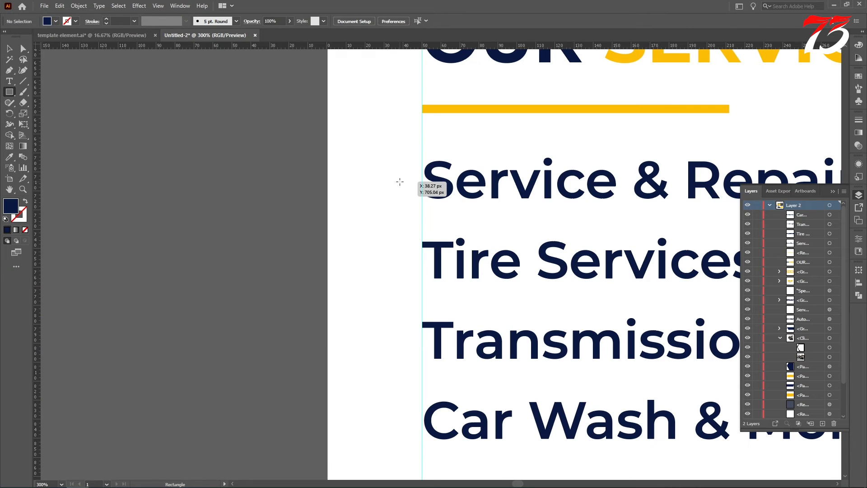
{"action": "scroll", "coordinate": [400, 183], "scroll_direction": "down", "scroll_amount": 4}
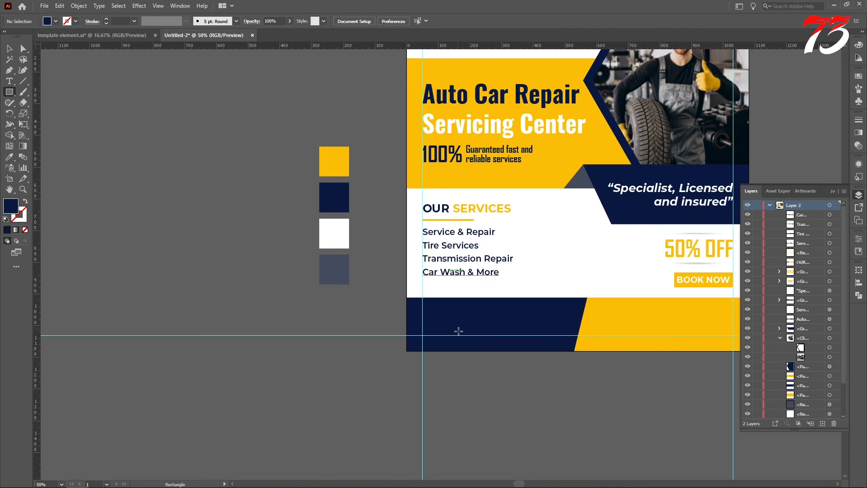
{"action": "scroll", "coordinate": [368, 220], "scroll_direction": "up", "scroll_amount": 5}
{"action": "left_click_drag", "start_coordinate": [366, 207], "coordinate": [388, 228]}
{"action": "key", "text": "ctrl+z"}
- Draw a circle about 14.6 px wide just before "Service & Repair" and fill it yellow, sampled from the bar under the heading
{"action": "left_click_drag", "start_coordinate": [8, 95], "coordinate": [36, 113]}
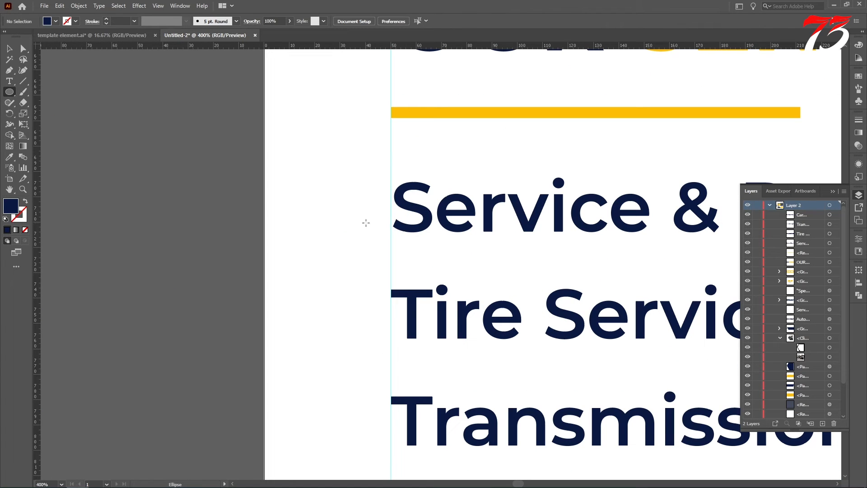
{"action": "left_click_drag", "start_coordinate": [359, 208], "coordinate": [372, 221]}
{"action": "left_click", "coordinate": [9, 157]}
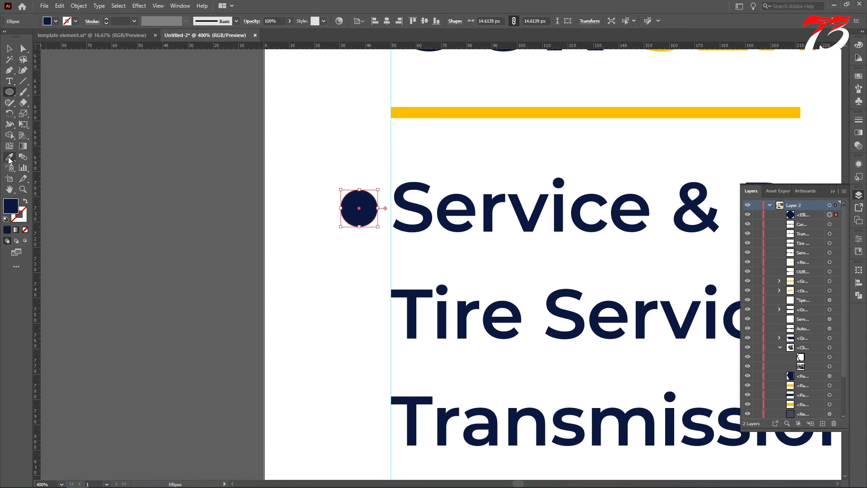
{"action": "left_click", "coordinate": [486, 120]}
{"action": "left_click", "coordinate": [8, 57]}
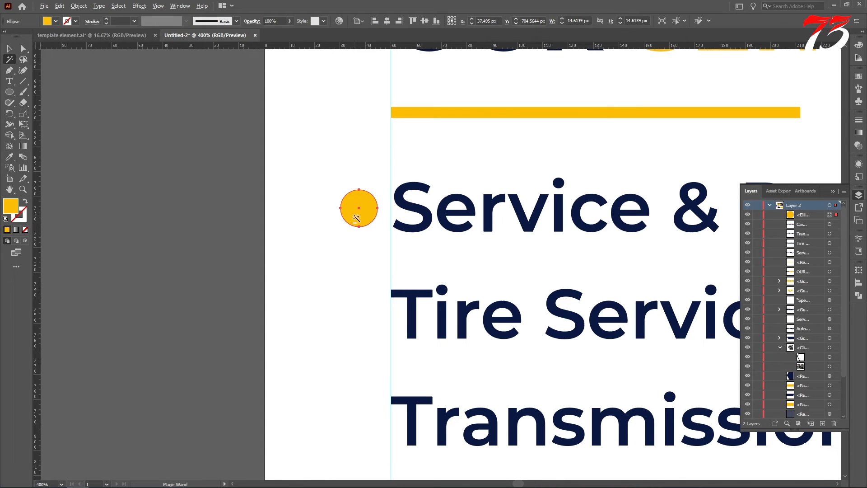
- Shrink the yellow circle to about 10 px and copy it straight down beside "Tire Services"
{"action": "scroll", "coordinate": [355, 217], "scroll_direction": "up", "scroll_amount": 1}
{"action": "left_click", "coordinate": [6, 49]}
{"action": "scroll", "coordinate": [367, 205], "scroll_direction": "up", "scroll_amount": 2}
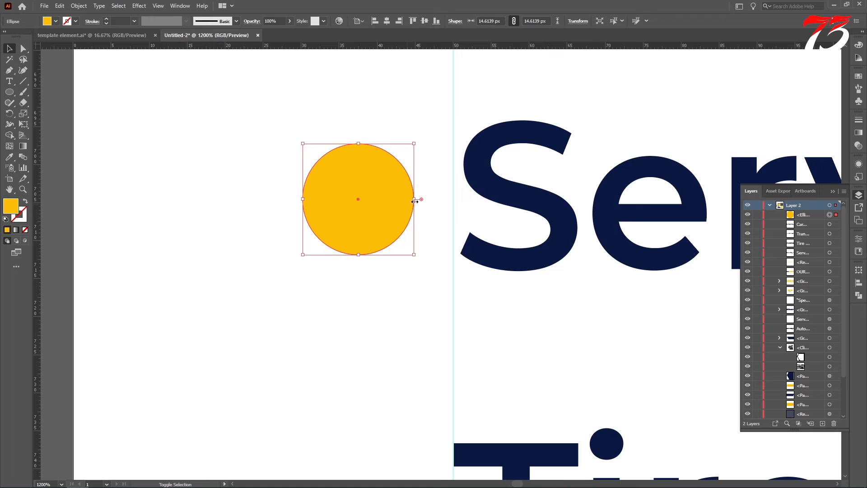
{"action": "left_click_drag", "start_coordinate": [415, 201], "coordinate": [369, 323]}
{"action": "scroll", "coordinate": [370, 212], "scroll_direction": "down", "scroll_amount": 1}
{"action": "scroll", "coordinate": [368, 207], "scroll_direction": "down", "scroll_amount": 1}
{"action": "scroll", "coordinate": [368, 317], "scroll_direction": "down", "scroll_amount": 1}
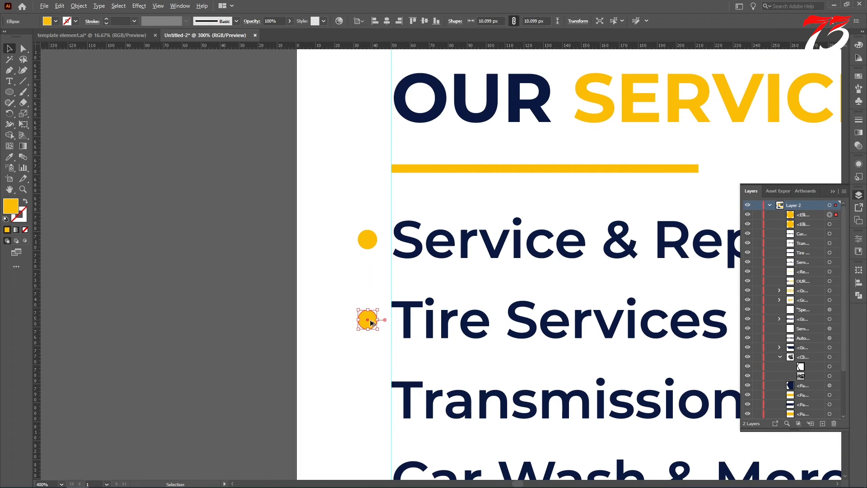
- Repeat the circle copy twice to add yellow bullets beside "Transmission Repair" and "Car Wash & More"
{"action": "scroll", "coordinate": [406, 323], "scroll_direction": "down", "scroll_amount": 3}
{"action": "key", "text": "ctrl+d"}
{"action": "key", "text": "ctrl+d"}
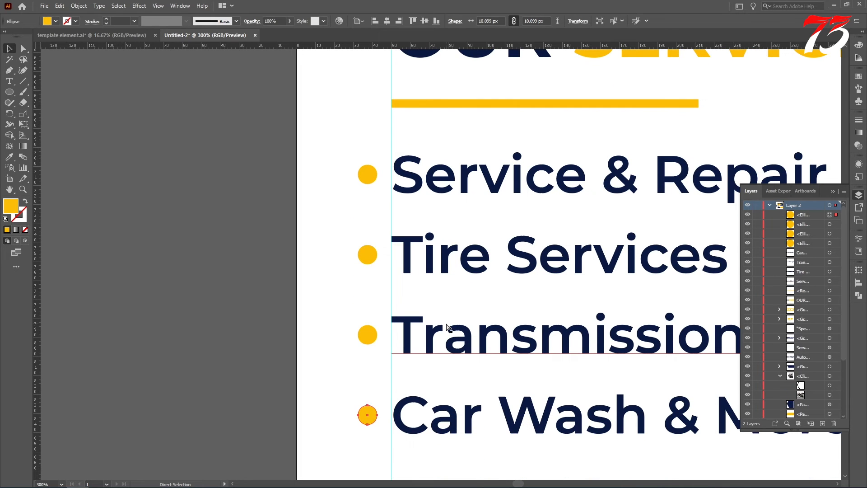
- Group the four yellow bullets beside the service lines
{"action": "scroll", "coordinate": [370, 274], "scroll_direction": "down", "scroll_amount": 3}
{"action": "scroll", "coordinate": [368, 303], "scroll_direction": "up", "scroll_amount": 1}
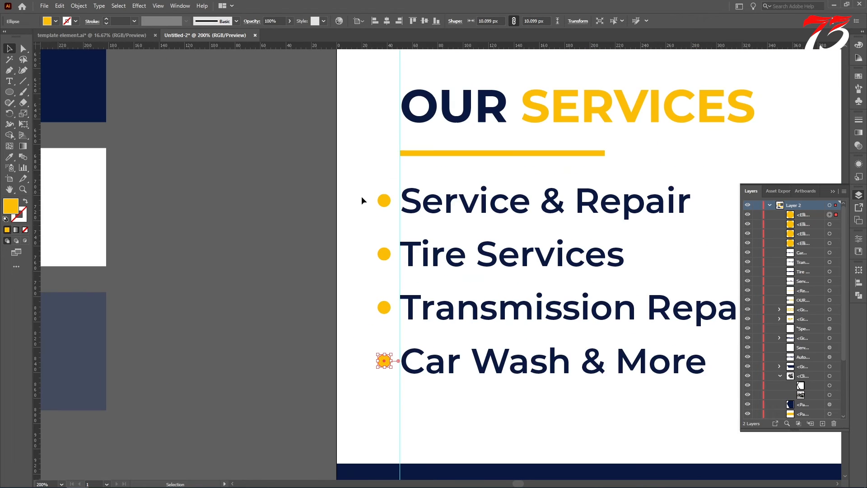
{"action": "left_click_drag", "start_coordinate": [361, 196], "coordinate": [388, 383]}
{"action": "key", "text": "ctrl+g"}
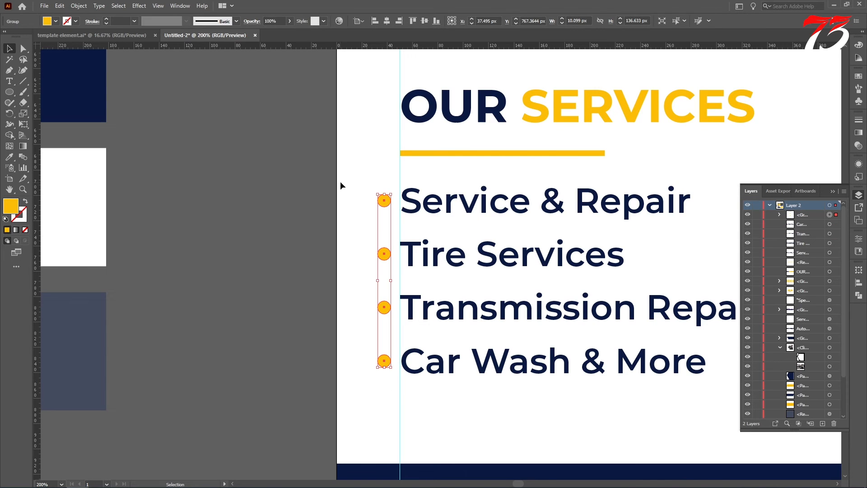
- Group the bullets with the four service lines and move the list right until the bullets align with the left margin guide
{"action": "left_click_drag", "start_coordinate": [341, 186], "coordinate": [465, 359]}
{"action": "left_click_drag", "start_coordinate": [391, 308], "coordinate": [410, 309]}
{"action": "scroll", "coordinate": [340, 310], "scroll_direction": "down", "scroll_amount": 3}
{"action": "left_click", "coordinate": [293, 315]}
{"action": "scroll", "coordinate": [395, 275], "scroll_direction": "up", "scroll_amount": 1}
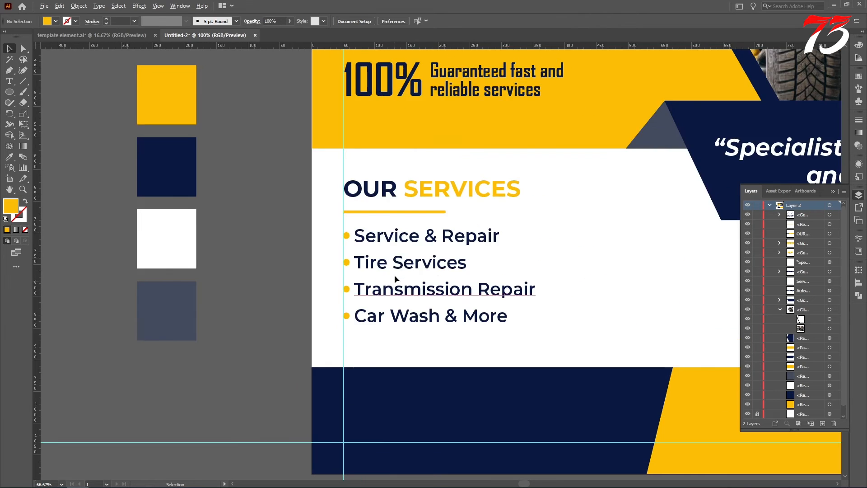
- Enlarge the "OUR SERVICES" heading and its bar to about 336 px wide, and move the bar slightly closer to the heading
{"action": "scroll", "coordinate": [394, 276], "scroll_direction": "up", "scroll_amount": 1}
{"action": "left_click_drag", "start_coordinate": [411, 179], "coordinate": [494, 230]}
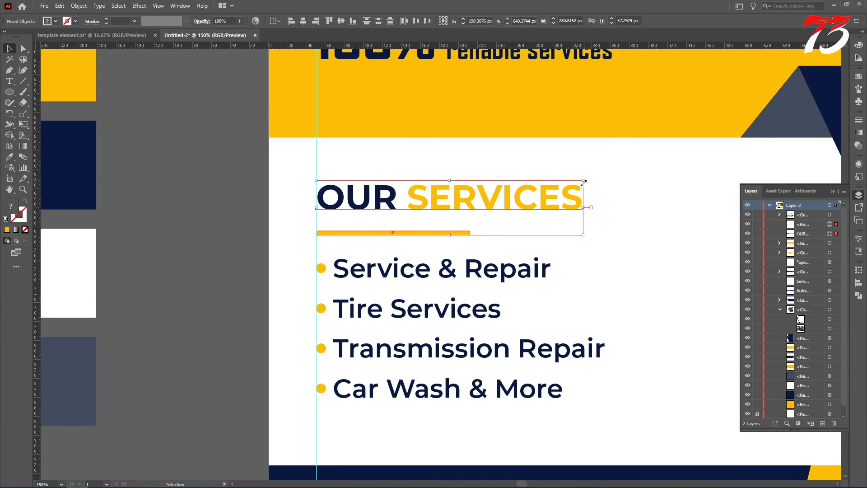
{"action": "left_click_drag", "start_coordinate": [584, 182], "coordinate": [635, 164]}
{"action": "scroll", "coordinate": [408, 248], "scroll_direction": "down", "scroll_amount": 1}
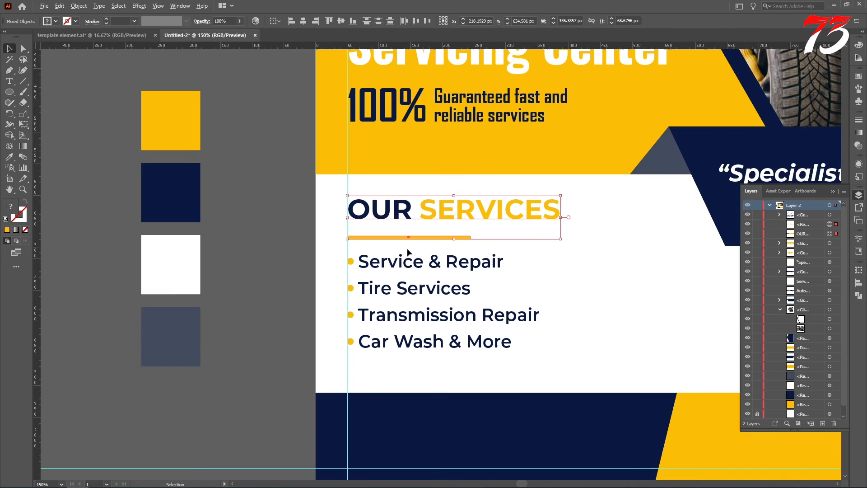
{"action": "left_click", "coordinate": [419, 392]}
{"action": "mouse_move", "coordinate": [383, 238]}
{"action": "left_mouse_down"}
{"action": "mouse_move", "coordinate": [383, 228]}
{"action": "mouse_move", "coordinate": [385, 238]}
{"action": "left_mouse_up"}
- Nudge the bulleted services list down to widen the gap below the yellow bar
{"action": "left_click_drag", "start_coordinate": [335, 254], "coordinate": [395, 353]}
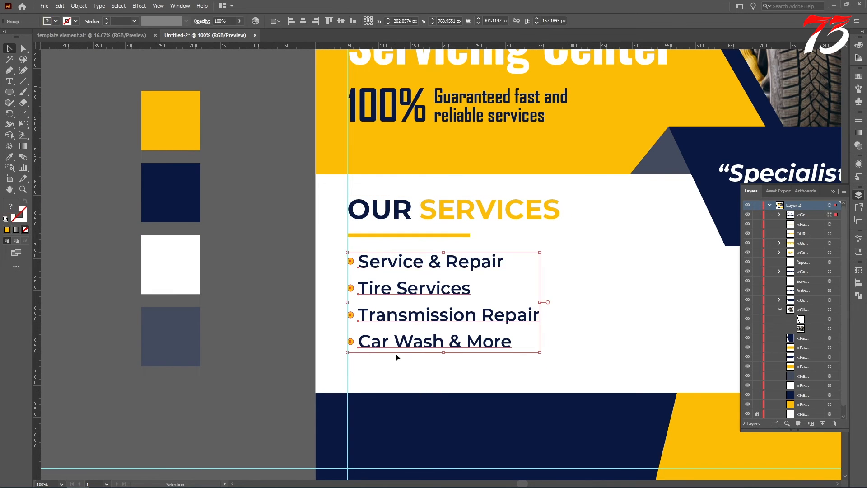
{"action": "key", "text": "Down"}
{"action": "key", "text": "Down"}
{"action": "key", "text": "Down"}
{"action": "key", "text": "Down"}
{"action": "key", "text": "Down"}
{"action": "key", "text": "Down"}
{"action": "key", "text": "Down"}
{"action": "key", "text": "Down"}
{"action": "key", "text": "Down"}
{"action": "key", "text": "Up"}
{"action": "key", "text": "Up"}
{"action": "key", "text": "Up"}
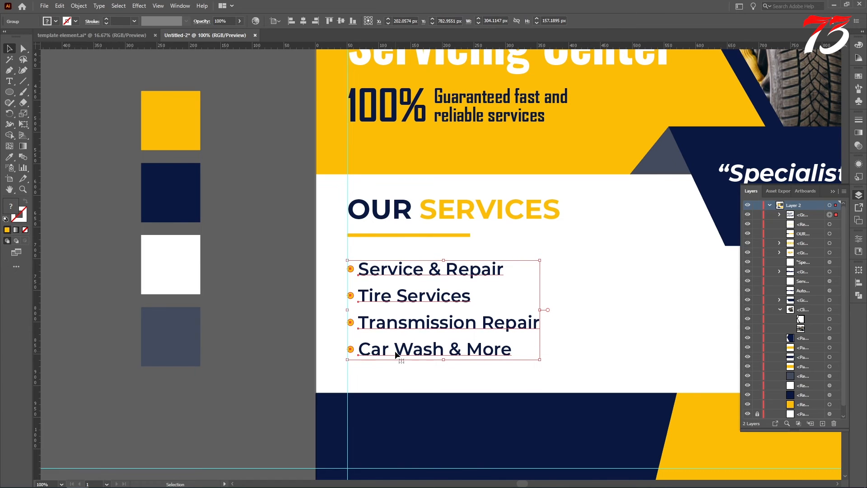
{"action": "left_click", "coordinate": [572, 332]}
- Group the heading, yellow bar and services list, and nudge the group down within the white area
{"action": "left_click", "coordinate": [400, 235]}
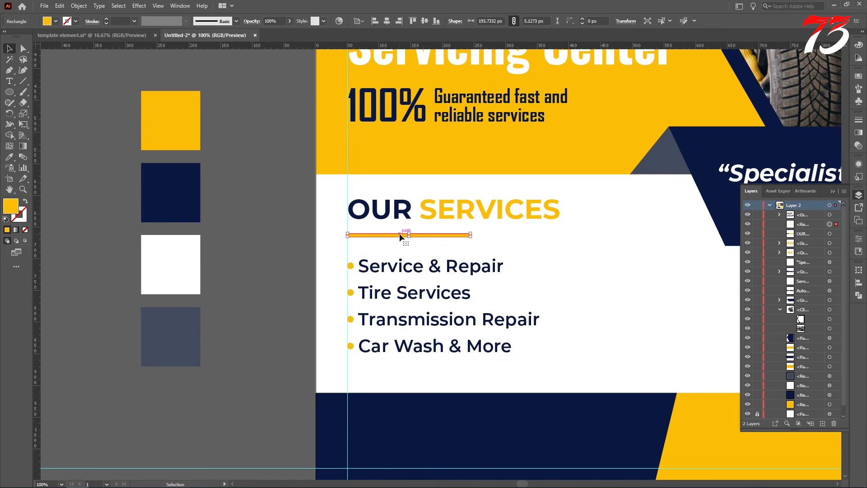
{"action": "key", "text": "a"}
{"action": "left_click_drag", "start_coordinate": [321, 183], "coordinate": [424, 364]}
{"action": "key", "text": "ctrl+g"}
{"action": "key", "text": "v"}
{"action": "key", "text": "Down"}
{"action": "key", "text": "Down"}
{"action": "key", "text": "Down"}
{"action": "key", "text": "Down"}
{"action": "key", "text": "Down"}
{"action": "key", "text": "Down"}
{"action": "key", "text": "Down"}
{"action": "key", "text": "Down"}
{"action": "key", "text": "Down"}
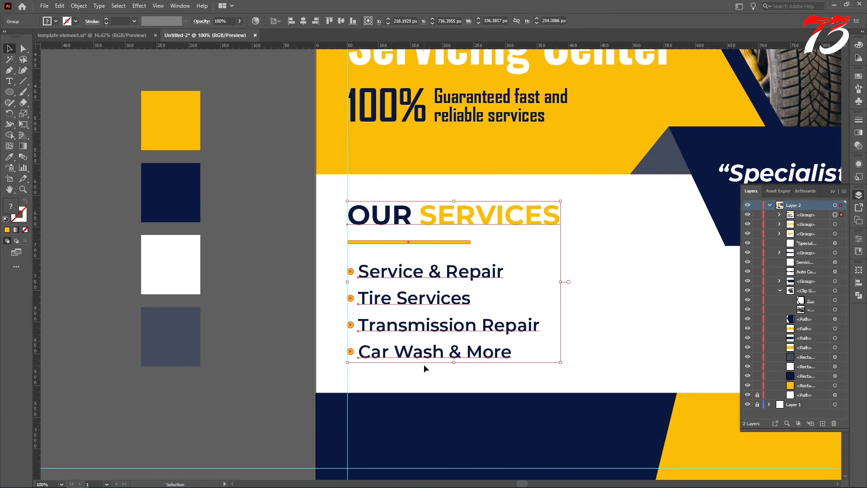
{"action": "key", "text": "Down"}
{"action": "key", "text": "Down"}
{"action": "key", "text": "Down"}
{"action": "key", "text": "Down"}
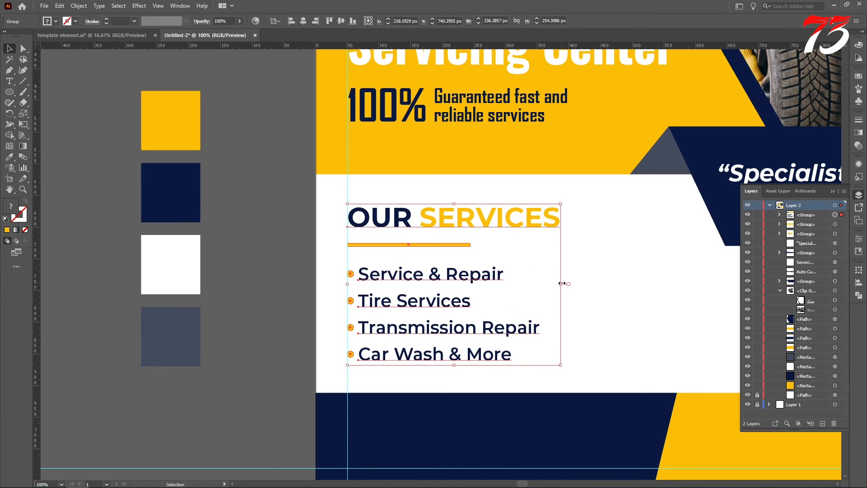
- Scale the services group up proportionally to about 356 px wide and nudge it slightly up
{"action": "mouse_move", "coordinate": [562, 283]}
{"action": "left_mouse_down"}
{"action": "mouse_move", "coordinate": [583, 289]}
{"action": "mouse_move", "coordinate": [574, 288]}
{"action": "left_mouse_up"}
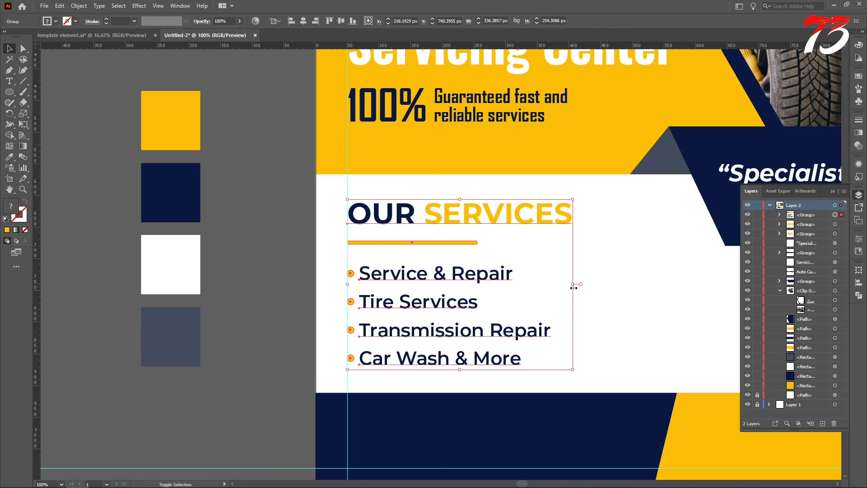
{"action": "key", "text": "Up"}
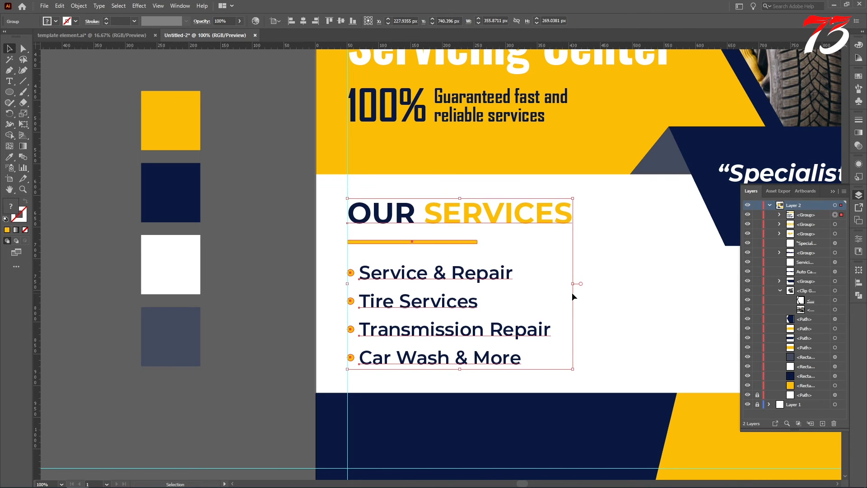
{"action": "left_click", "coordinate": [272, 338]}
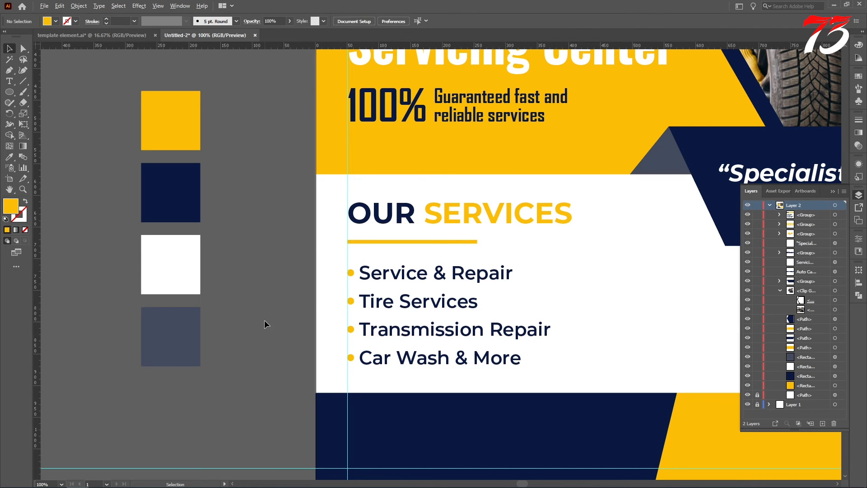
{"action": "scroll", "coordinate": [264, 320], "scroll_direction": "down", "scroll_amount": 2}
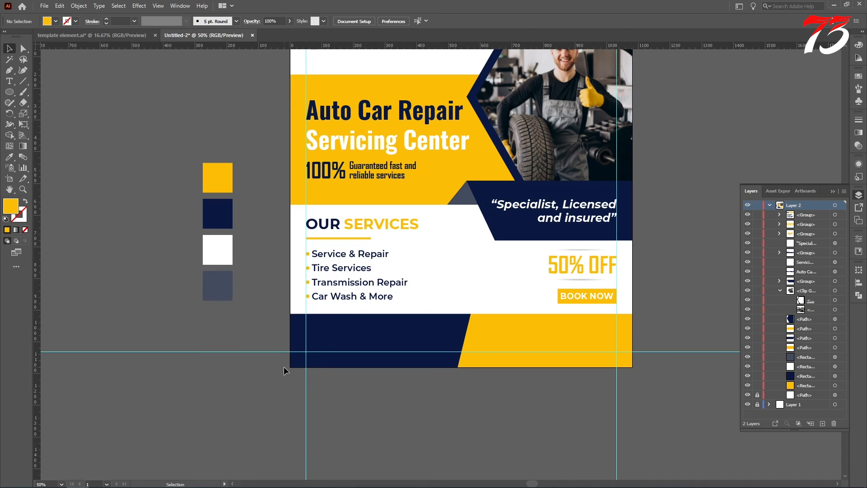
- In the template element.ai document, move the phone and website contact blocks next to the company logo and decorative shapes
{"action": "left_click", "coordinate": [116, 34]}
{"action": "scroll", "coordinate": [437, 218], "scroll_direction": "down", "scroll_amount": 1}
{"action": "scroll", "coordinate": [436, 217], "scroll_direction": "up", "scroll_amount": 2}
{"action": "scroll", "coordinate": [349, 324], "scroll_direction": "down", "scroll_amount": 3}
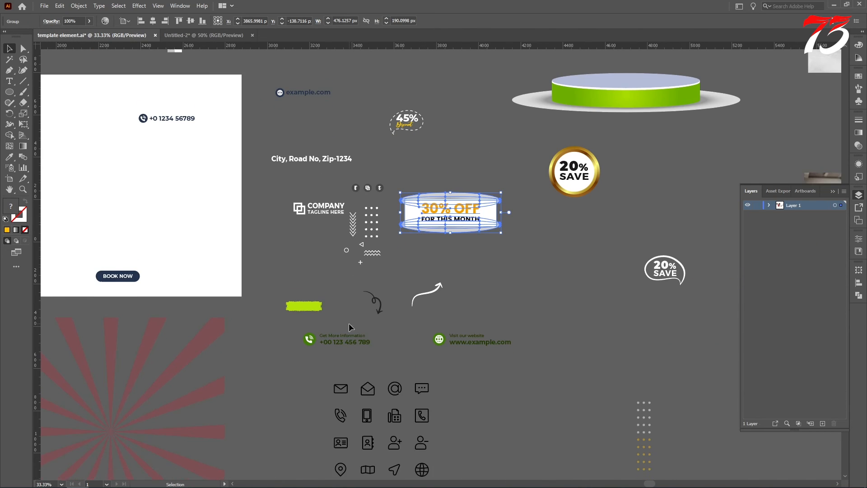
{"action": "left_click_drag", "start_coordinate": [348, 326], "coordinate": [322, 222]}
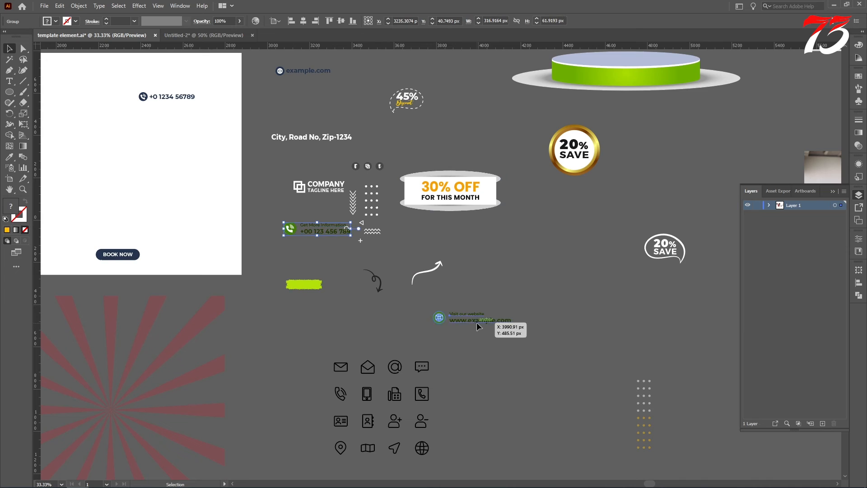
{"action": "left_click_drag", "start_coordinate": [476, 322], "coordinate": [424, 237]}
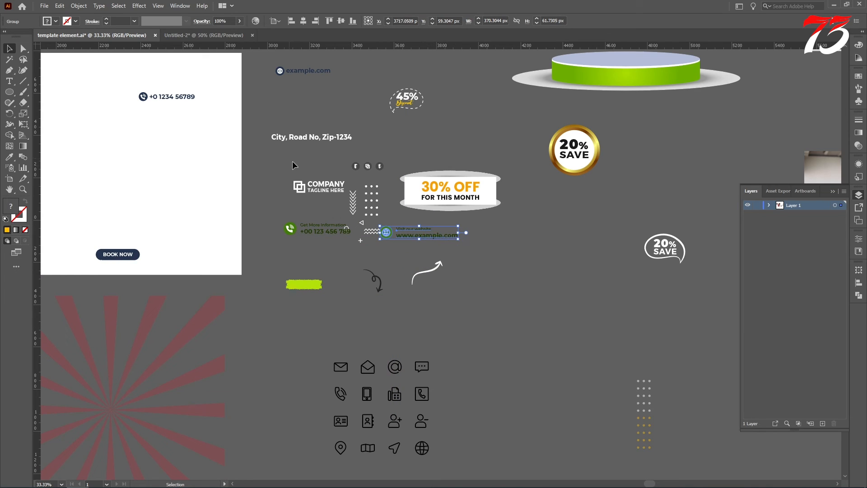
- Copy the logo, social icons, decorative shapes and both contact blocks into the Untitled-2 document, and place them below the artboard
{"action": "left_click", "coordinate": [367, 192], "text": "shift"}
{"action": "left_click_drag", "start_coordinate": [368, 193], "coordinate": [476, 422]}
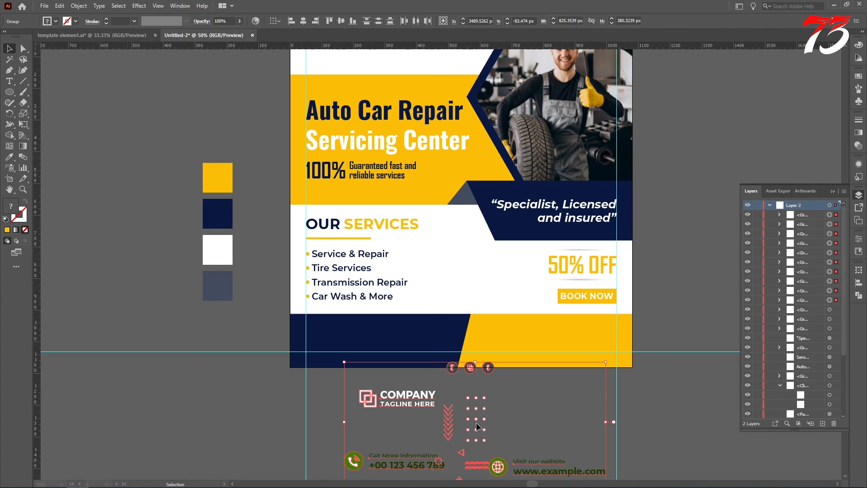
{"action": "scroll", "coordinate": [459, 392], "scroll_direction": "down", "scroll_amount": 3}
{"action": "scroll", "coordinate": [459, 391], "scroll_direction": "down", "scroll_amount": 1}
{"action": "left_click_drag", "start_coordinate": [417, 285], "coordinate": [403, 324]}
{"action": "left_click", "coordinate": [248, 304]}
{"action": "scroll", "coordinate": [348, 371], "scroll_direction": "down", "scroll_amount": 2}
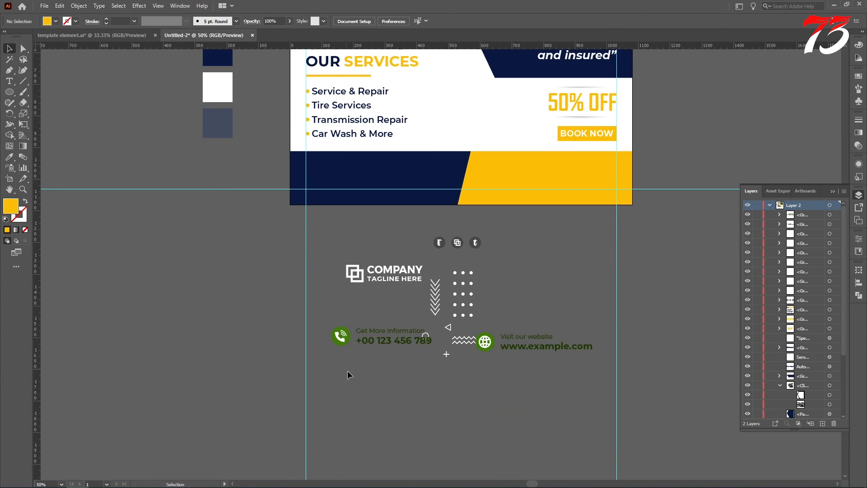
- Place the phone contact block on the navy footer band and the website contact block on the yellow footer band
{"action": "left_click_drag", "start_coordinate": [335, 181], "coordinate": [343, 405]}
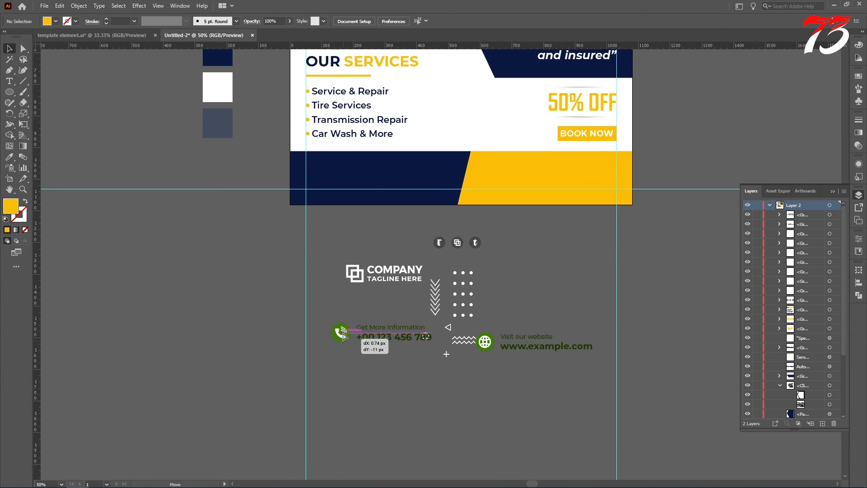
{"action": "left_click_drag", "start_coordinate": [345, 343], "coordinate": [322, 186]}
{"action": "scroll", "coordinate": [487, 384], "scroll_direction": "down", "scroll_amount": 1}
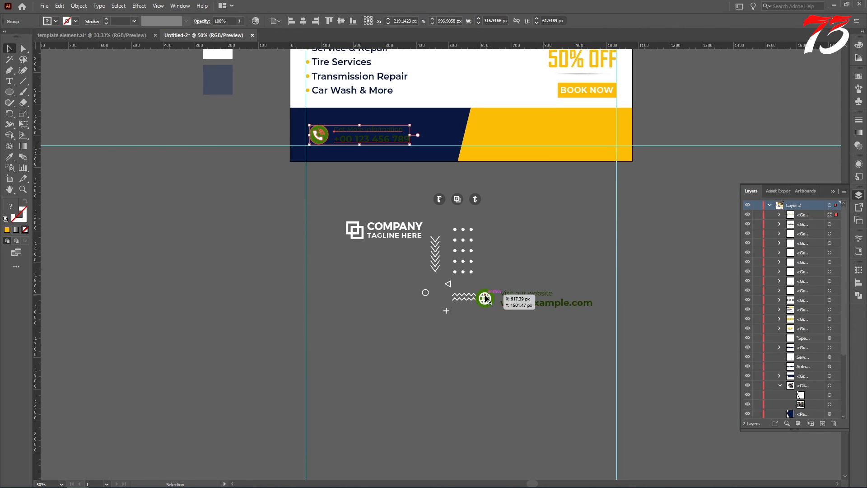
{"action": "left_click_drag", "start_coordinate": [486, 298], "coordinate": [510, 135]}
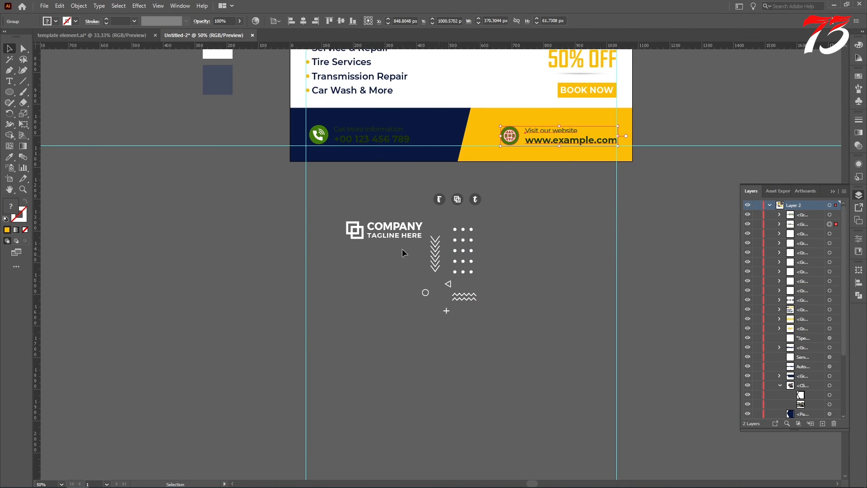
- Select the green circles of both contact icons with the Magic Wand and fill them white, sampled from the handset
{"action": "left_click", "coordinate": [9, 59]}
{"action": "left_click", "coordinate": [310, 131]}
{"action": "scroll", "coordinate": [311, 131], "scroll_direction": "up", "scroll_amount": 4}
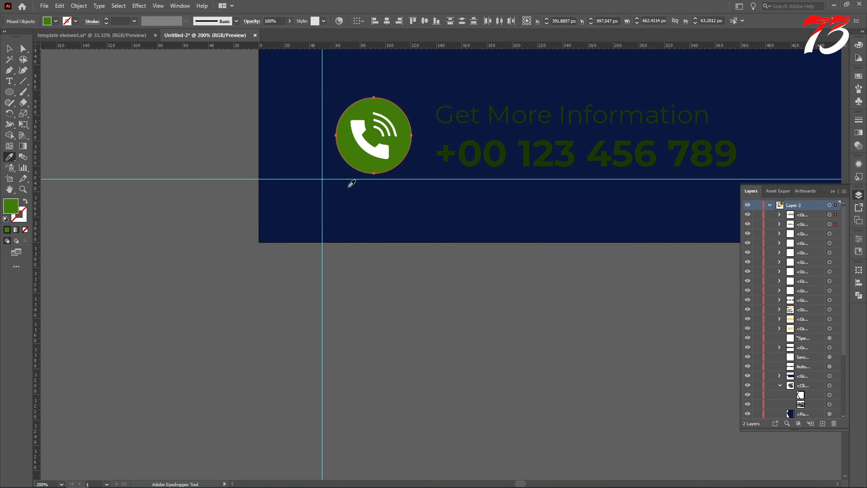
{"action": "left_click", "coordinate": [376, 156]}
- Fill the phone icon's handset and signal waves with navy sampled from the footer band
{"action": "left_click", "coordinate": [26, 48]}
{"action": "scroll", "coordinate": [379, 141], "scroll_direction": "up", "scroll_amount": 2}
{"action": "left_click", "coordinate": [381, 148]}
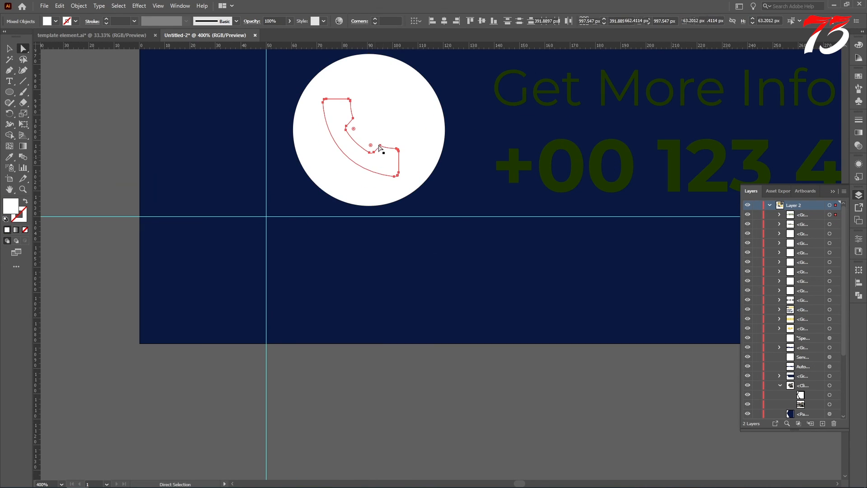
{"action": "left_click", "coordinate": [386, 128], "text": "shift"}
{"action": "left_click", "coordinate": [395, 116], "text": "shift"}
{"action": "left_click", "coordinate": [403, 102], "text": "shift"}
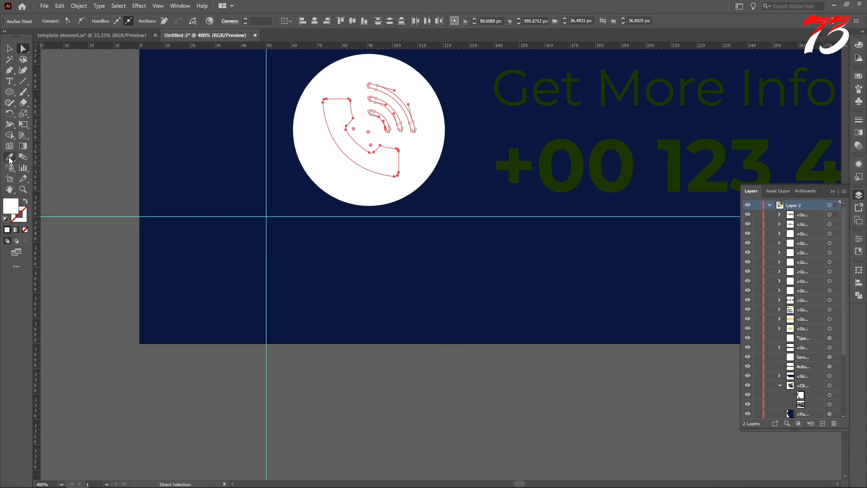
{"action": "left_click", "coordinate": [9, 157]}
{"action": "left_click", "coordinate": [1, 108]}
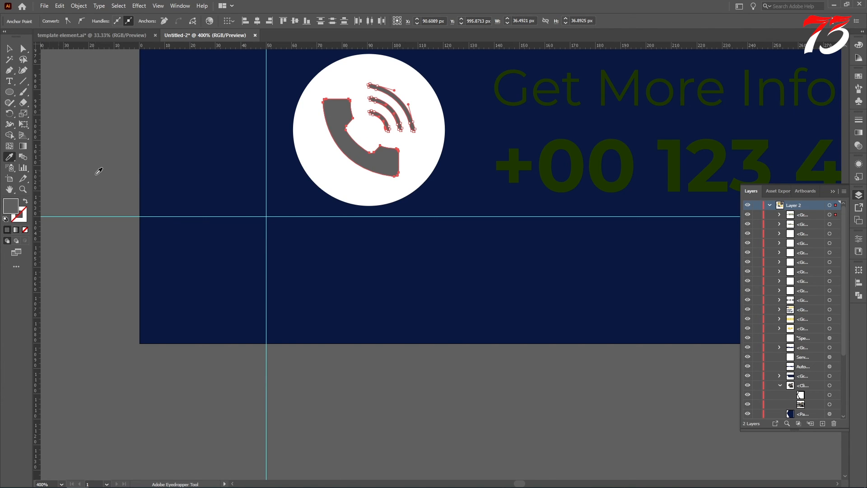
{"action": "left_click", "coordinate": [162, 178]}
- Color both lines of the phone contact text white, sampled from the icon's circle
{"action": "scroll", "coordinate": [36, 149], "scroll_direction": "down", "scroll_amount": 2}
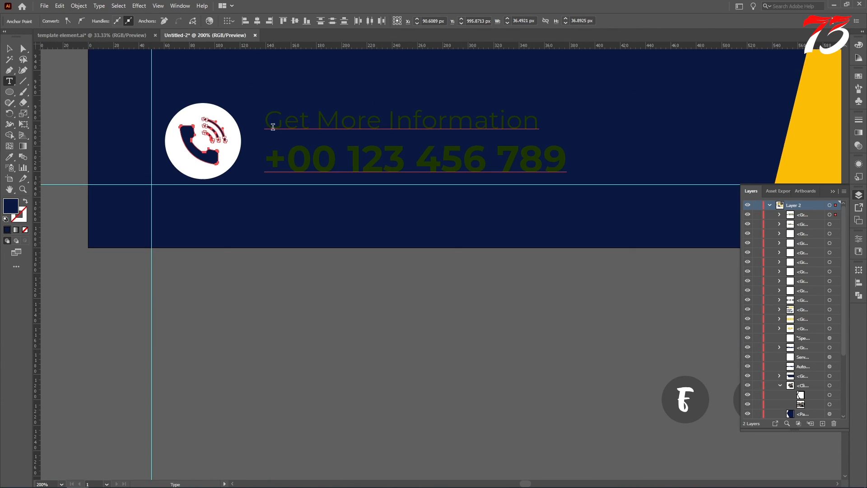
{"action": "left_click_drag", "start_coordinate": [271, 128], "coordinate": [286, 128]}
{"action": "key", "text": "ctrl+a"}
{"action": "left_click", "coordinate": [9, 157]}
{"action": "left_click", "coordinate": [201, 116]}
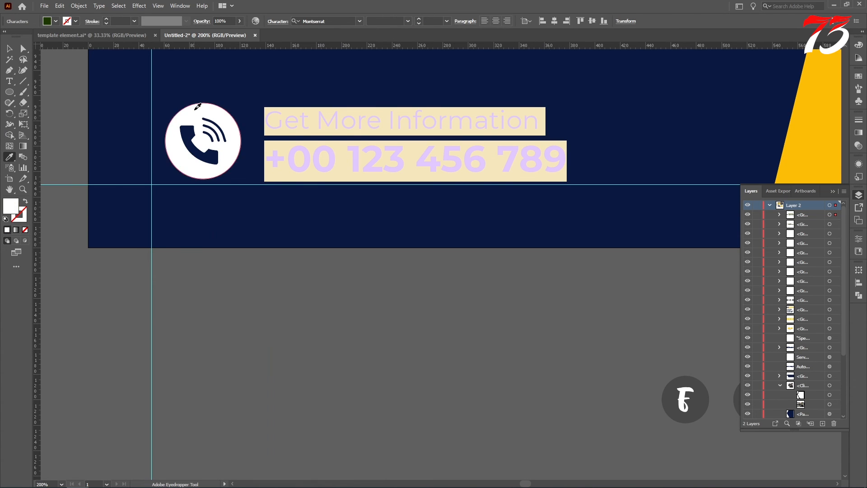
{"action": "scroll", "coordinate": [133, 137], "scroll_direction": "down", "scroll_amount": 2}
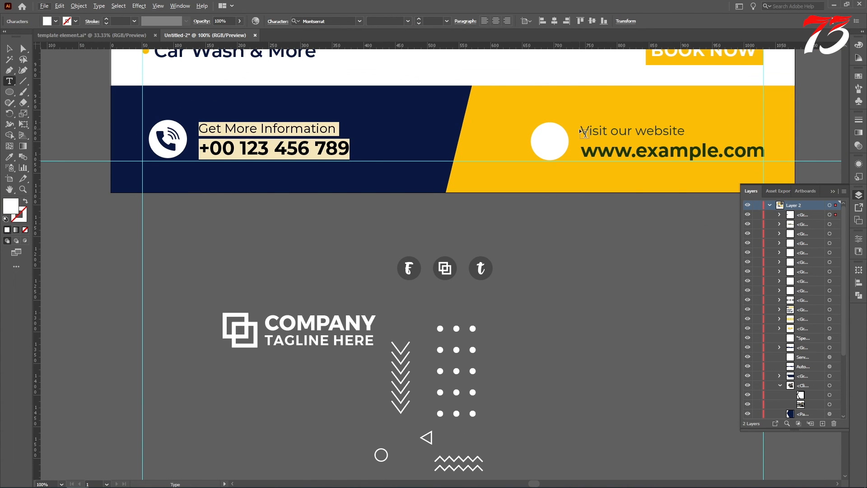
{"action": "left_click_drag", "start_coordinate": [586, 134], "coordinate": [796, 171]}
{"action": "key", "text": "ctrl+z"}
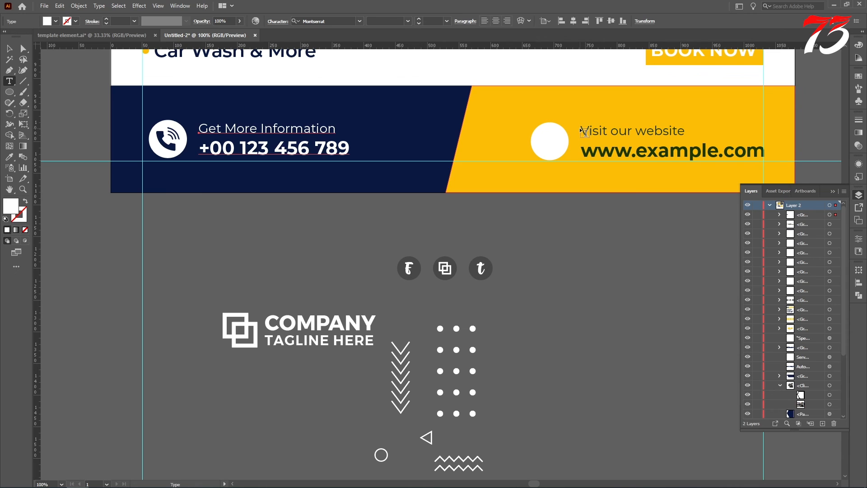
{"action": "left_click", "coordinate": [581, 131]}
{"action": "key", "text": "ctrl+z"}
{"action": "left_click", "coordinate": [588, 131]}
{"action": "key", "text": "ctrl+a"}
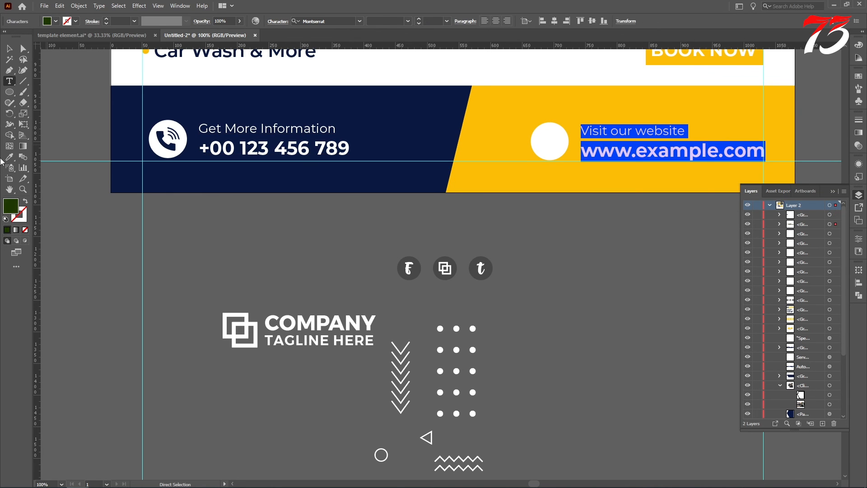
{"action": "left_click", "coordinate": [9, 157]}
{"action": "left_click", "coordinate": [375, 112]}
- Fill the circle behind the website globe icon with navy sampled from the footer band
{"action": "left_click", "coordinate": [23, 48]}
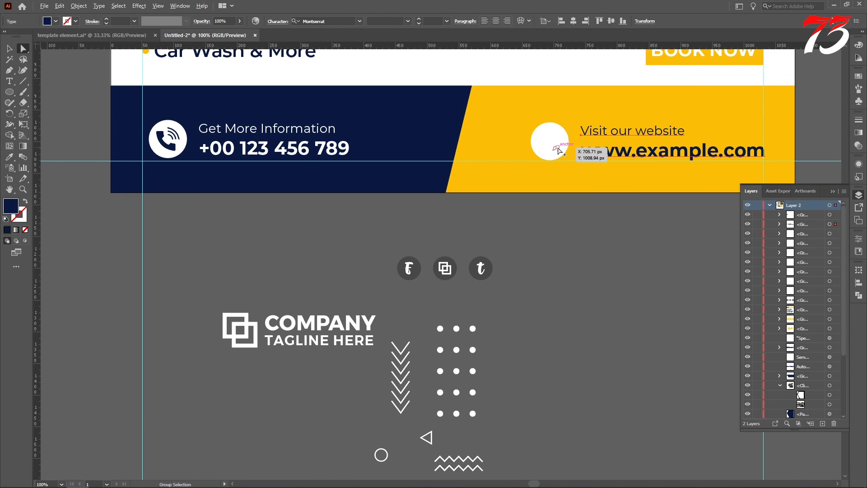
{"action": "scroll", "coordinate": [559, 151], "scroll_direction": "up", "scroll_amount": 3}
{"action": "left_click", "coordinate": [584, 135]}
{"action": "key", "text": "i"}
{"action": "left_click", "coordinate": [175, 147]}
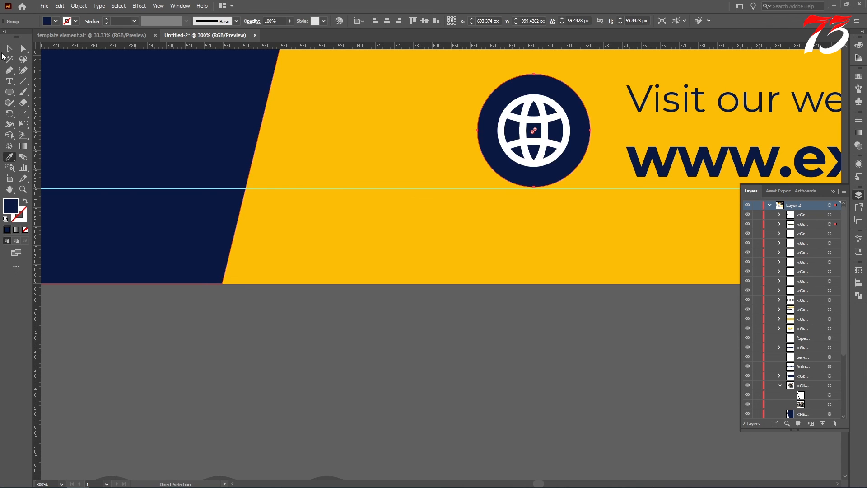
- Nudge the website contact group slightly left and down so its right edge meets the right margin guide
{"action": "left_click", "coordinate": [9, 49]}
{"action": "scroll", "coordinate": [388, 207], "scroll_direction": "down", "scroll_amount": 2}
{"action": "scroll", "coordinate": [466, 172], "scroll_direction": "down", "scroll_amount": 2}
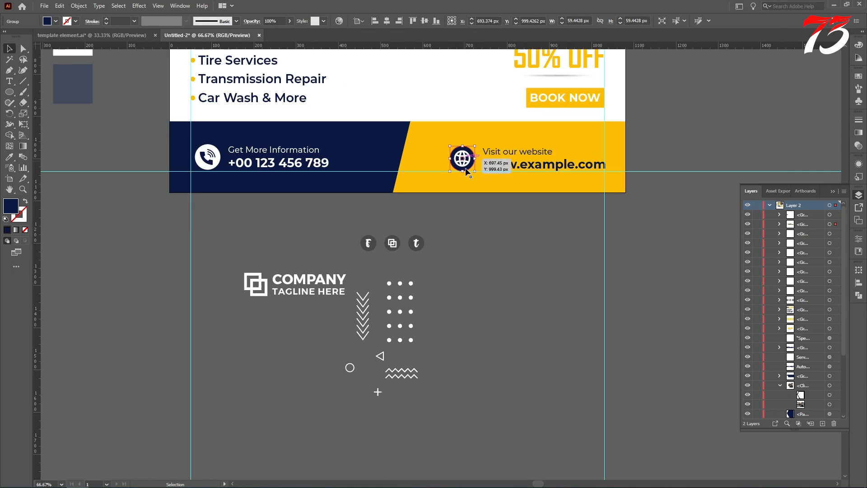
{"action": "scroll", "coordinate": [510, 170], "scroll_direction": "up", "scroll_amount": 3}
{"action": "left_click", "coordinate": [370, 162]}
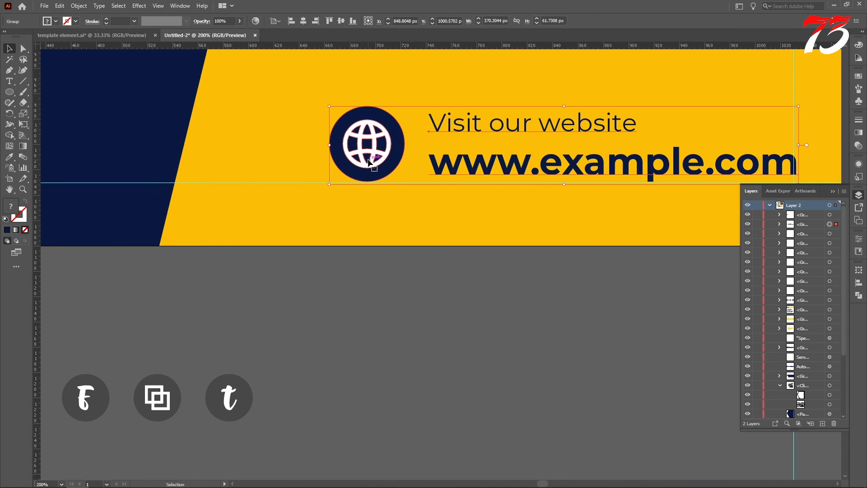
{"action": "key", "text": "Down"}
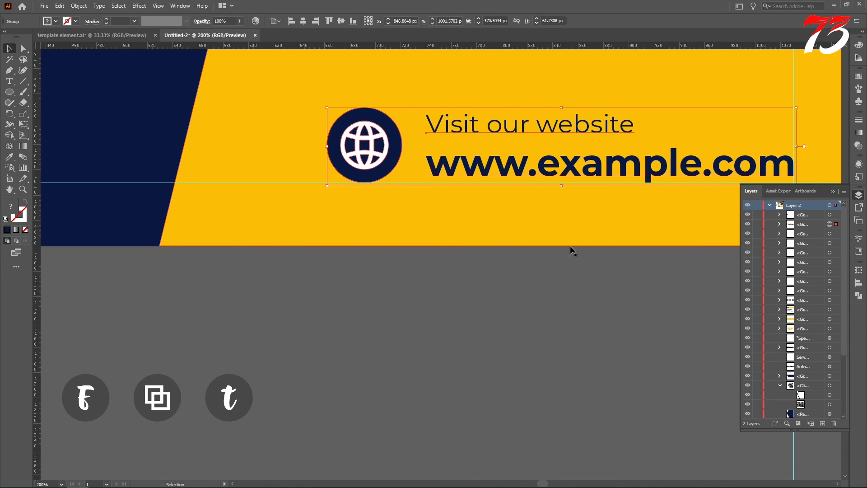
{"action": "left_click", "coordinate": [579, 275]}
- Nudge the phone contact group 4 px down and 10 px left so its icon touches the left margin guide
{"action": "scroll", "coordinate": [580, 273], "scroll_direction": "down", "scroll_amount": 2}
{"action": "scroll", "coordinate": [579, 269], "scroll_direction": "down", "scroll_amount": 1}
{"action": "scroll", "coordinate": [235, 226], "scroll_direction": "up", "scroll_amount": 4}
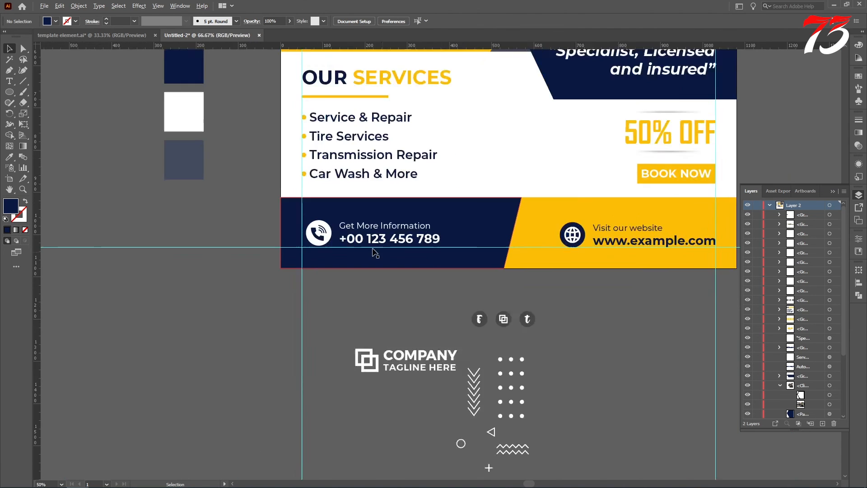
{"action": "left_click", "coordinate": [235, 223]}
{"action": "key", "text": "Down"}
{"action": "key", "text": "Down"}
{"action": "key", "text": "Down"}
{"action": "key", "text": "Down"}
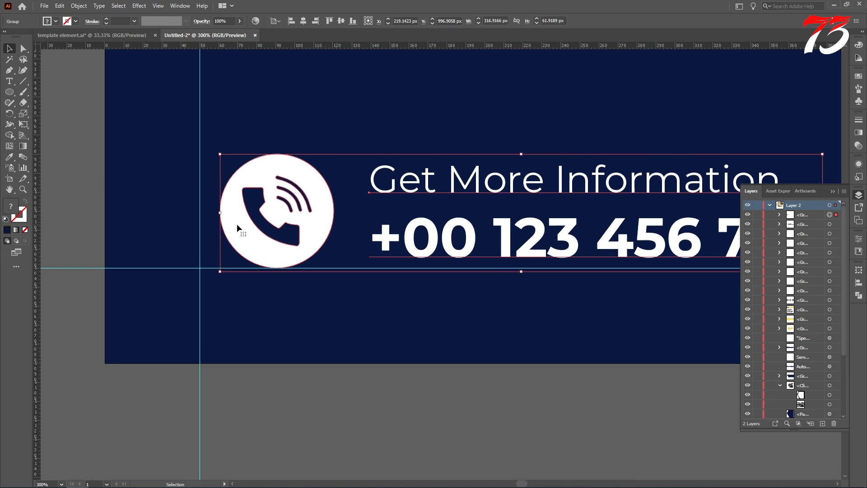
{"action": "key", "text": "Left"}
{"action": "key", "text": "Left"}
{"action": "key", "text": "Left"}
{"action": "key", "text": "Left"}
{"action": "key", "text": "Left"}
{"action": "key", "text": "Left"}
{"action": "key", "text": "Left"}
{"action": "key", "text": "Left"}
{"action": "key", "text": "Left"}
{"action": "key", "text": "Left"}
{"action": "key", "text": "Left"}
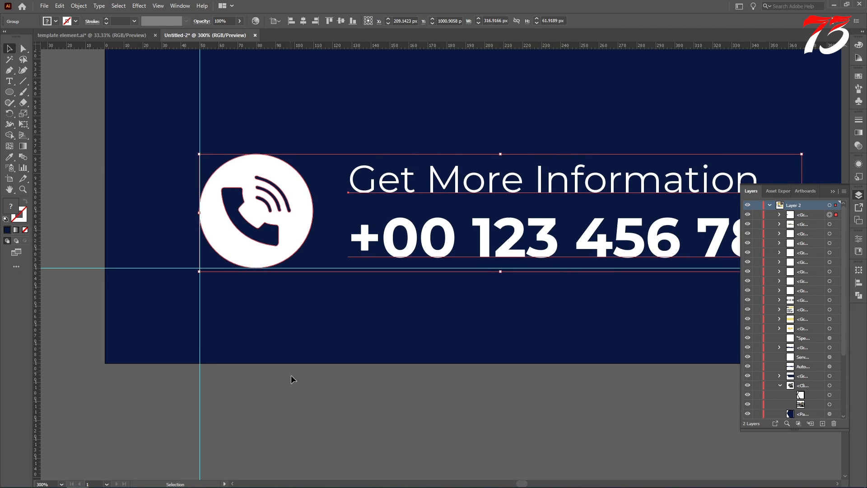
{"action": "left_click", "coordinate": [304, 291]}
- Lower the top edge of both footer band shapes together to make the footer about 155 px tall
{"action": "scroll", "coordinate": [304, 290], "scroll_direction": "down", "scroll_amount": 3}
{"action": "scroll", "coordinate": [341, 329], "scroll_direction": "down", "scroll_amount": 1}
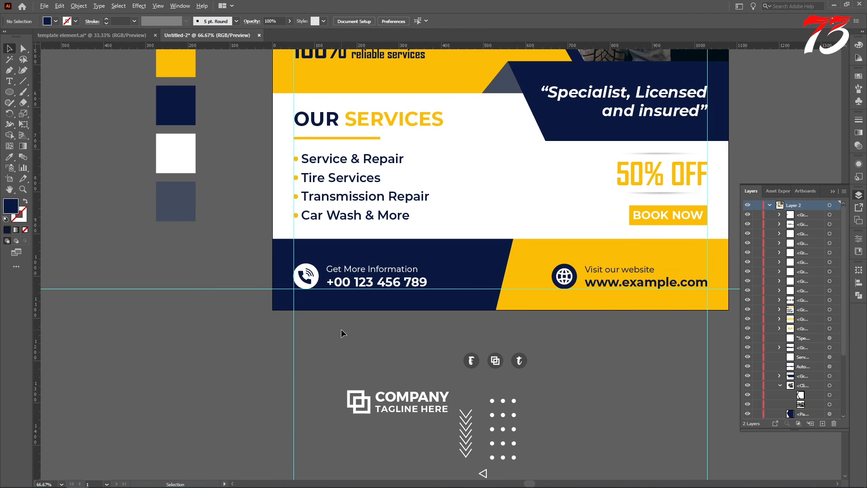
{"action": "left_click", "coordinate": [412, 250]}
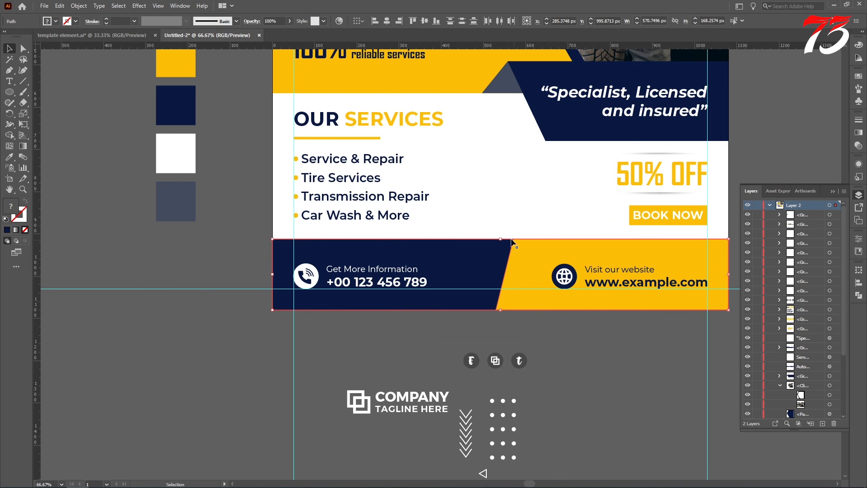
{"action": "left_click_drag", "start_coordinate": [501, 240], "coordinate": [502, 246]}
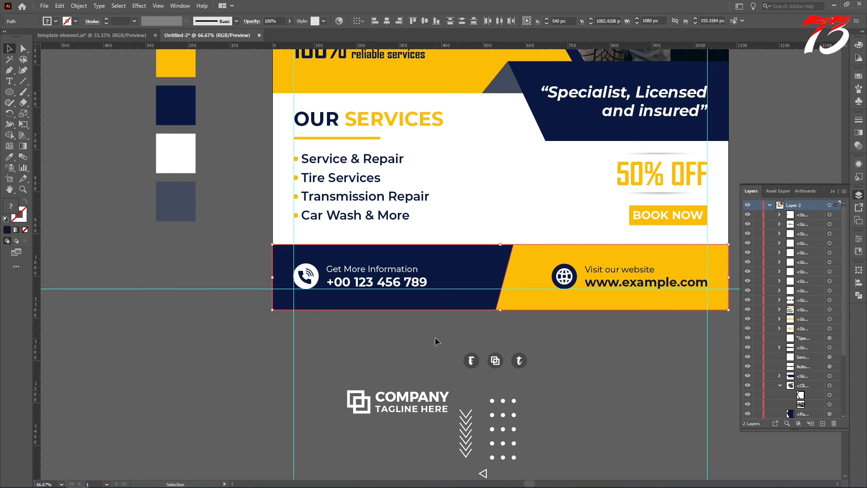
{"action": "left_click", "coordinate": [435, 337]}
- Nudge the "BOOK NOW" button and the "50% OFF" offer slightly down toward the shortened footer
{"action": "scroll", "coordinate": [402, 296], "scroll_direction": "down", "scroll_amount": 2}
{"action": "left_click", "coordinate": [546, 251]}
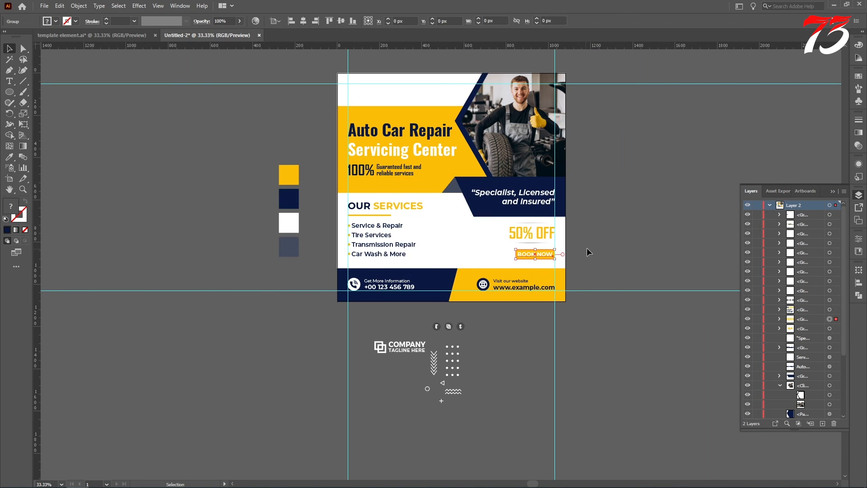
{"action": "key", "text": "Down"}
{"action": "key", "text": "Down"}
{"action": "key", "text": "Down"}
{"action": "key", "text": "Down"}
{"action": "key", "text": "Down"}
{"action": "key", "text": "Down"}
{"action": "left_click", "coordinate": [597, 247]}
{"action": "left_click", "coordinate": [540, 236]}
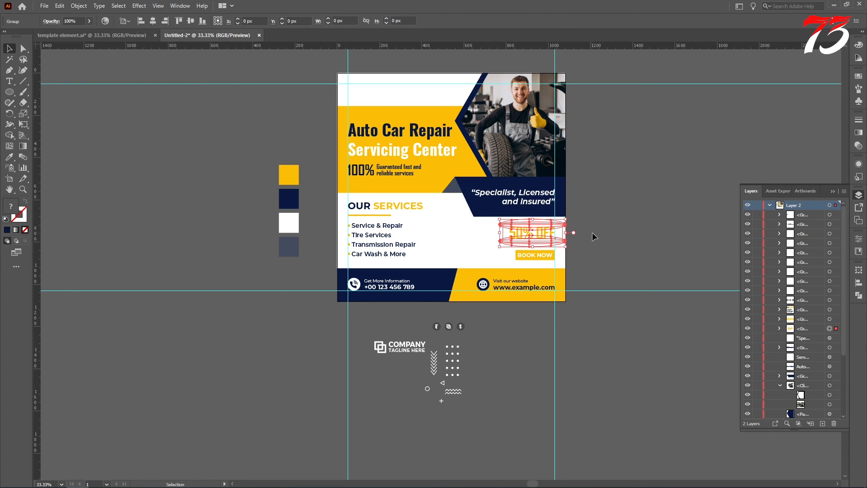
{"action": "left_click", "coordinate": [586, 253]}
{"action": "left_click", "coordinate": [538, 258]}
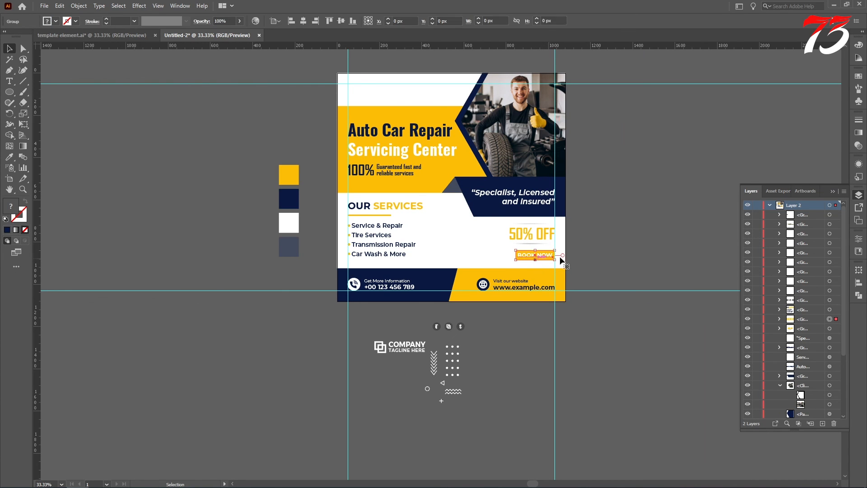
{"action": "left_click", "coordinate": [630, 243]}
{"action": "left_click", "coordinate": [549, 231]}
{"action": "left_click", "coordinate": [557, 259]}
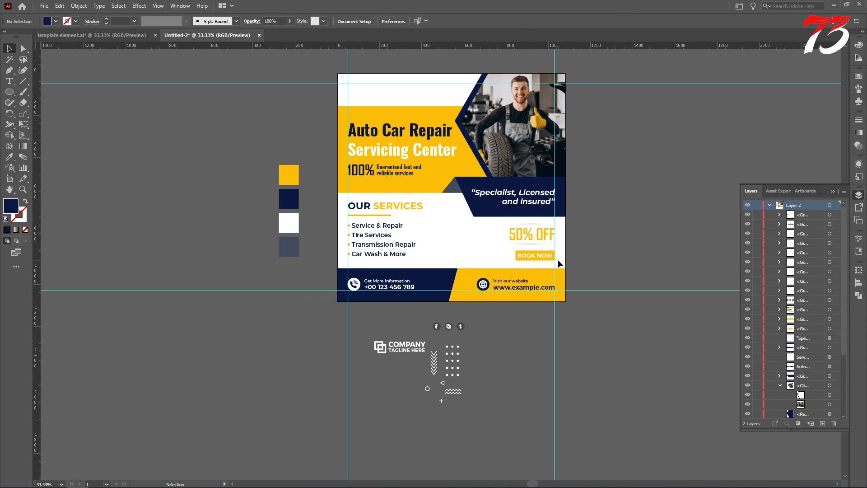
- Fill the company logo below the artboard with navy sampled from the footer band
{"action": "left_click", "coordinate": [405, 347]}
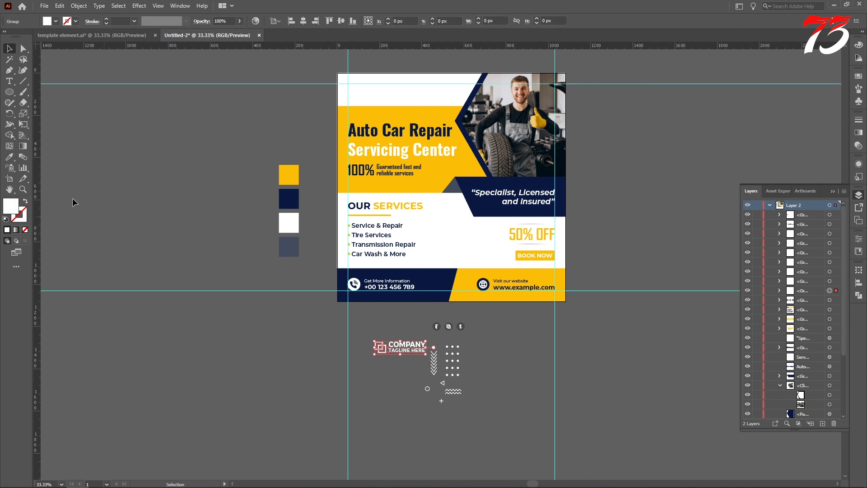
{"action": "left_click", "coordinate": [449, 281]}
{"action": "key", "text": "v"}
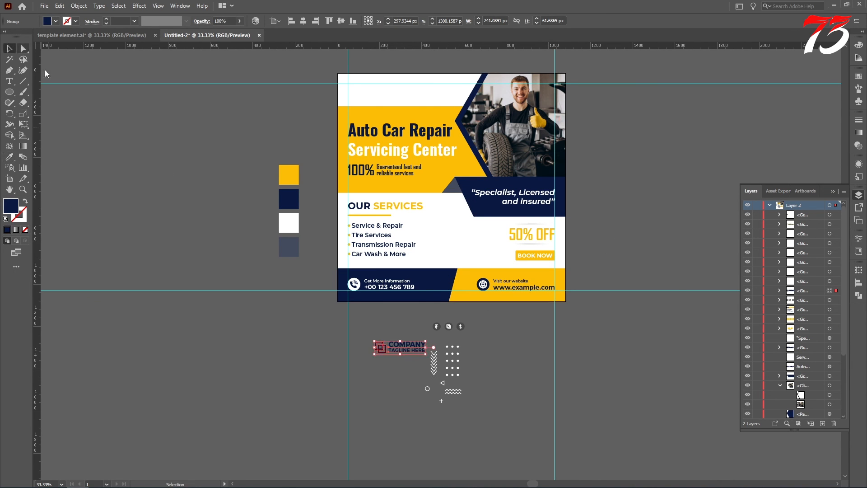
- Place the company logo in the white header area, aligned to the left and top margin guides
{"action": "left_click_drag", "start_coordinate": [397, 347], "coordinate": [371, 81]}
{"action": "scroll", "coordinate": [347, 81], "scroll_direction": "up", "scroll_amount": 8}
{"action": "left_click_drag", "start_coordinate": [411, 208], "coordinate": [390, 186]}
{"action": "scroll", "coordinate": [367, 196], "scroll_direction": "down", "scroll_amount": 4}
{"action": "scroll", "coordinate": [367, 196], "scroll_direction": "down", "scroll_amount": 3}
{"action": "left_click", "coordinate": [243, 216]}
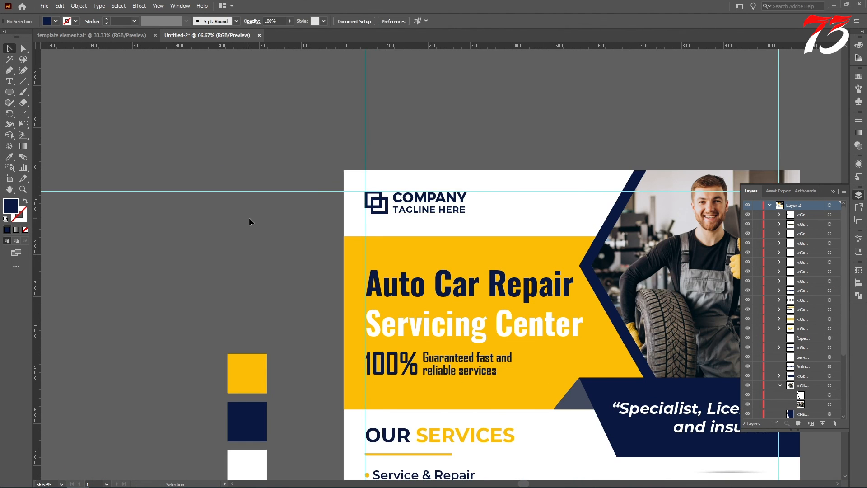
- Fill all the decorative shapes below the artboard with the design's navy and set their opacity to 70%
{"action": "scroll", "coordinate": [248, 218], "scroll_direction": "down", "scroll_amount": 2}
{"action": "scroll", "coordinate": [342, 267], "scroll_direction": "down", "scroll_amount": 3}
{"action": "scroll", "coordinate": [342, 267], "scroll_direction": "down", "scroll_amount": 2}
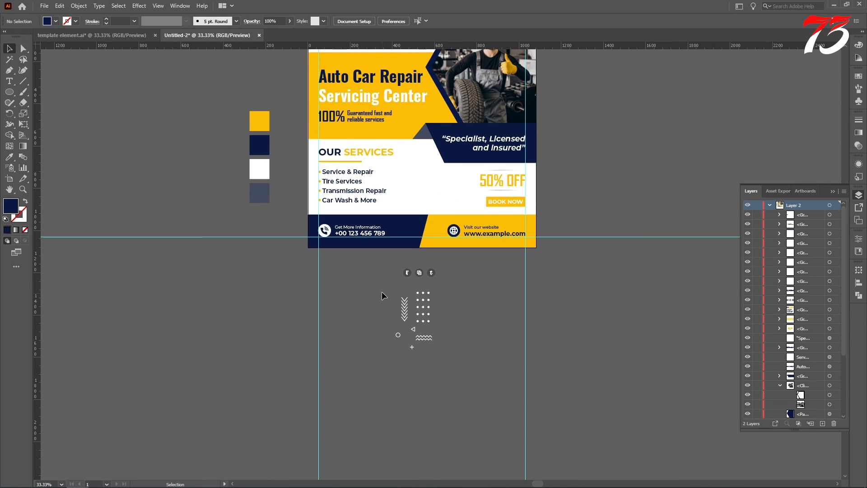
{"action": "left_click_drag", "start_coordinate": [389, 295], "coordinate": [436, 352]}
{"action": "left_click", "coordinate": [9, 157]}
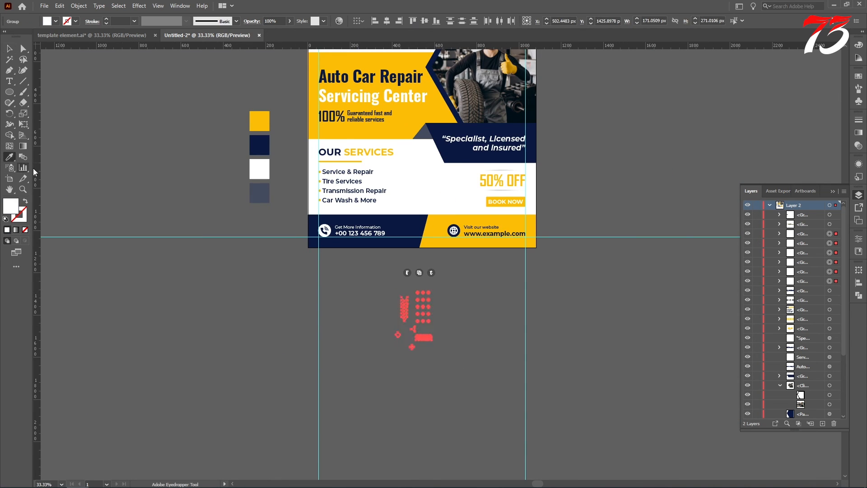
{"action": "left_click", "coordinate": [387, 171]}
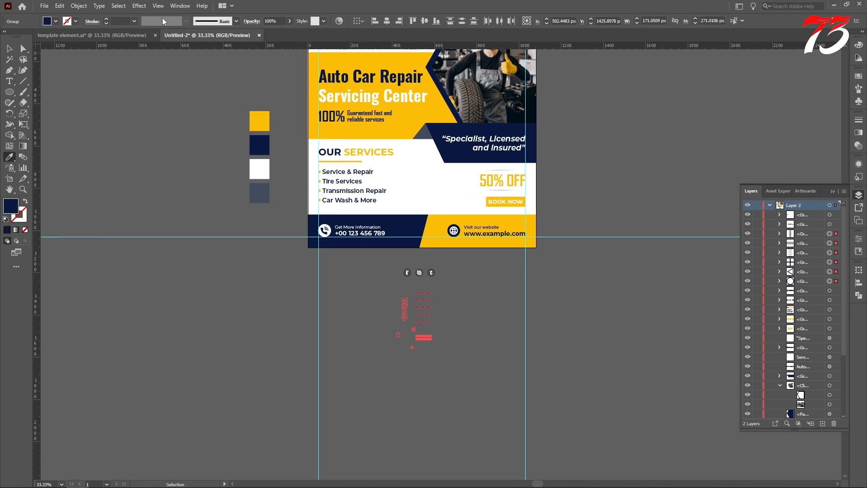
{"action": "key", "text": "Return"}
{"action": "left_click", "coordinate": [9, 48]}
{"action": "scroll", "coordinate": [100, 158], "scroll_direction": "up", "scroll_amount": 2}
{"action": "left_click", "coordinate": [101, 158]}
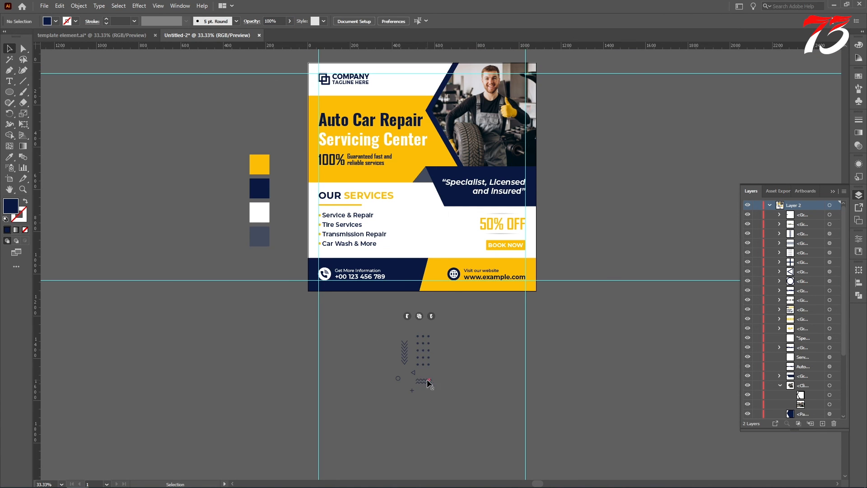
- Move the zigzag ornament between the services list and the offer, and the triangle into the white header beside the logo
{"action": "mouse_move", "coordinate": [425, 381]}
{"action": "left_mouse_down"}
{"action": "mouse_move", "coordinate": [419, 238]}
{"action": "mouse_move", "coordinate": [437, 235]}
{"action": "left_mouse_up"}
{"action": "left_click", "coordinate": [434, 396]}
{"action": "left_click_drag", "start_coordinate": [414, 377], "coordinate": [414, 77]}
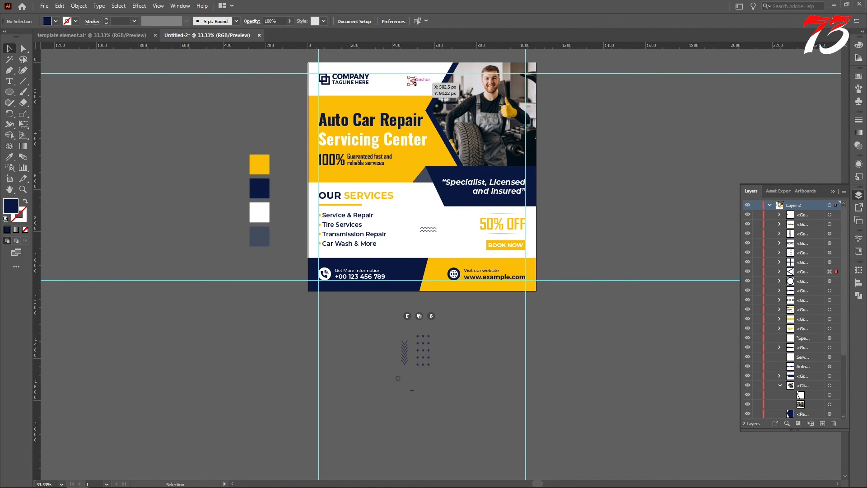
- Rotate the header's triangle ornament so that it points downward
{"action": "scroll", "coordinate": [413, 110], "scroll_direction": "up", "scroll_amount": 4}
{"action": "left_click_drag", "start_coordinate": [419, 117], "coordinate": [391, 129]}
{"action": "scroll", "coordinate": [397, 141], "scroll_direction": "down", "scroll_amount": 3}
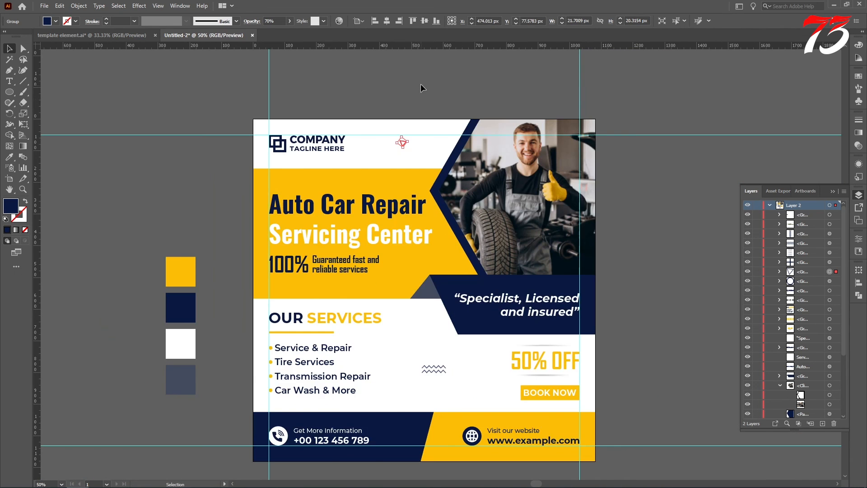
{"action": "left_click", "coordinate": [419, 86]}
- Nudge the header's triangle ornament slightly left toward the company logo
{"action": "left_click", "coordinate": [401, 144]}
{"action": "key", "text": "Left"}
{"action": "key", "text": "Left"}
{"action": "key", "text": "Left"}
{"action": "key", "text": "Left"}
{"action": "key", "text": "Left"}
{"action": "key", "text": "Left"}
{"action": "key", "text": "Left"}
{"action": "key", "text": "Left"}
{"action": "key", "text": "Left"}
{"action": "left_click", "coordinate": [410, 91]}
{"action": "scroll", "coordinate": [369, 134], "scroll_direction": "down", "scroll_amount": 3}
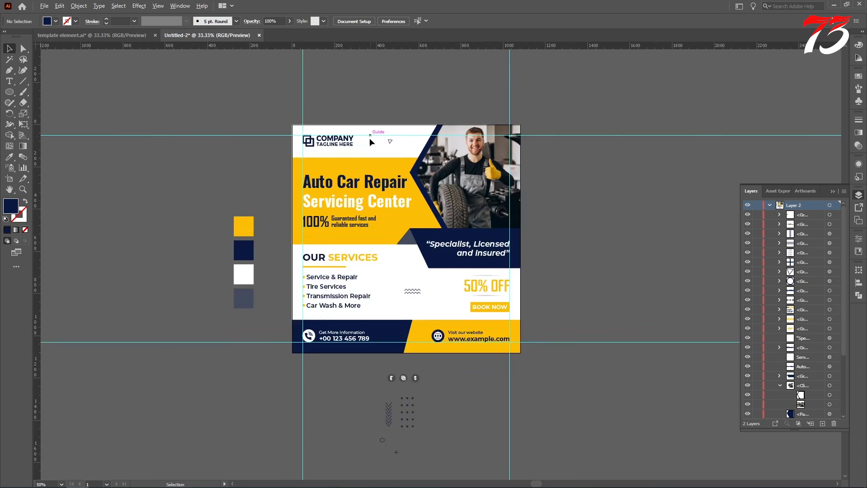
{"action": "key", "text": "ctrl+0"}
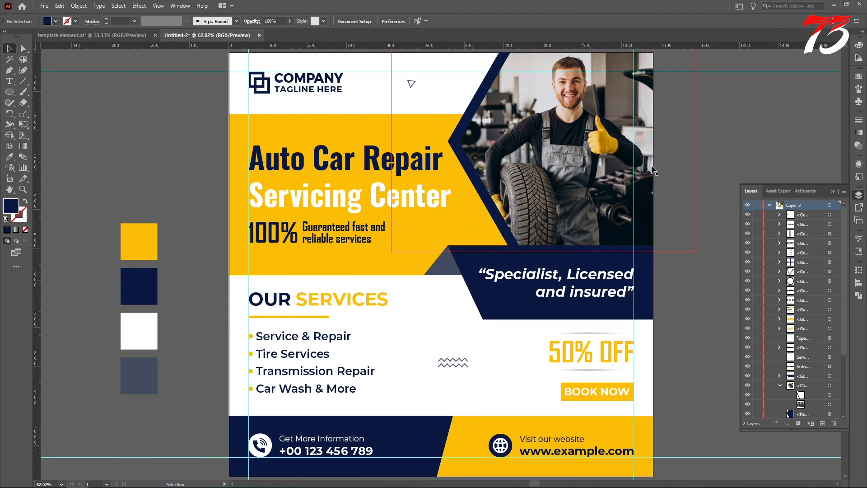